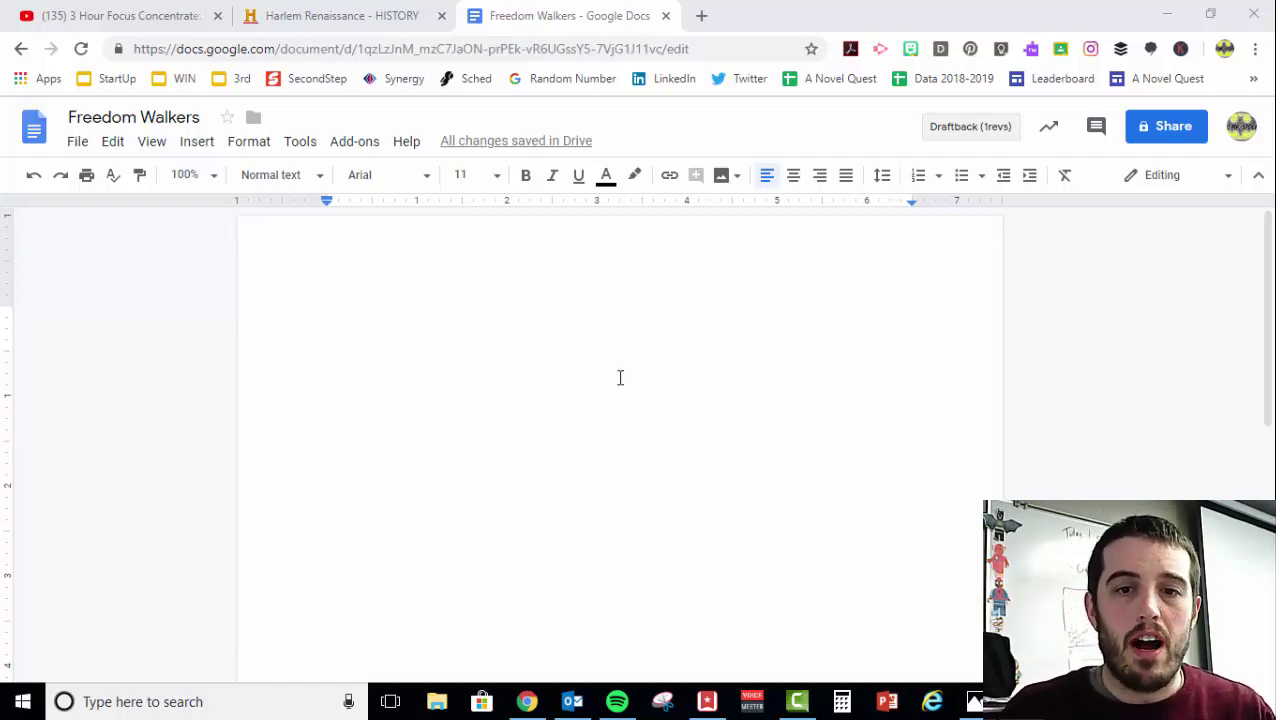
- Start an indented paragraph reading "In the book Freedom Walker by Russell Freedman", with only the book title underlined
{"action": "left_click", "coordinate": [474, 356]}
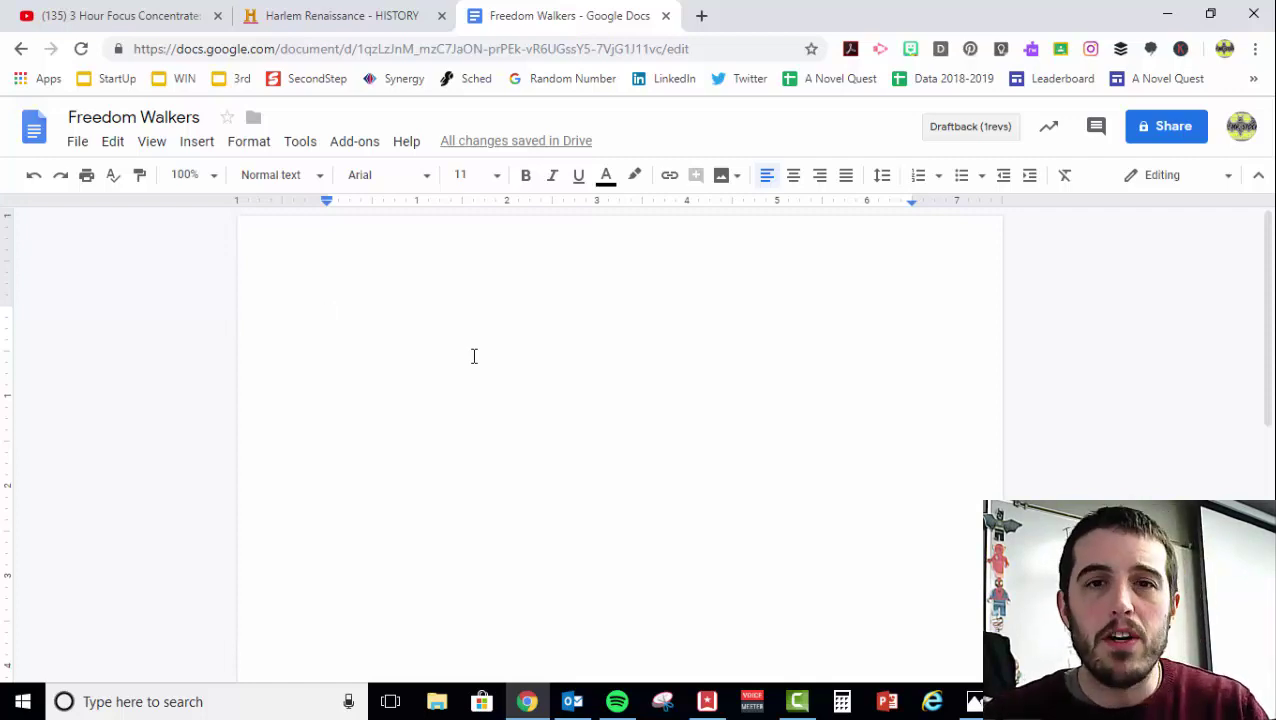
{"action": "key", "text": "Tab"}
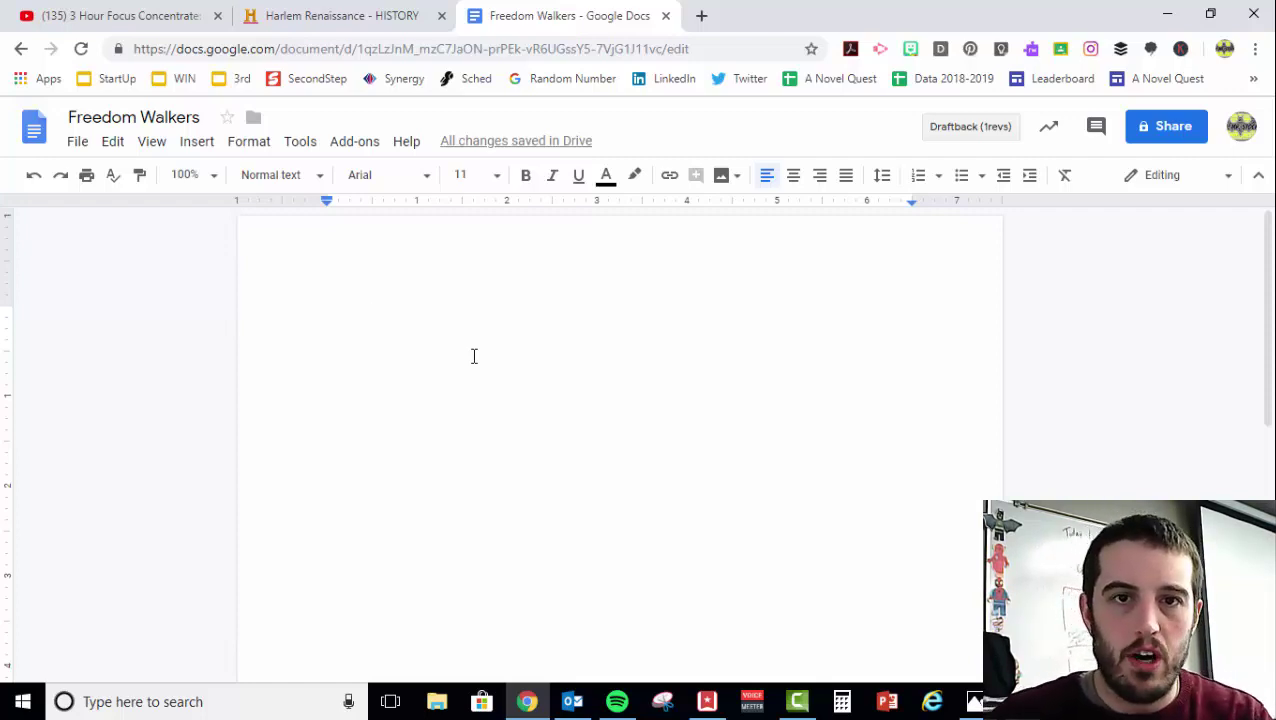
{"action": "type", "text": "In "}
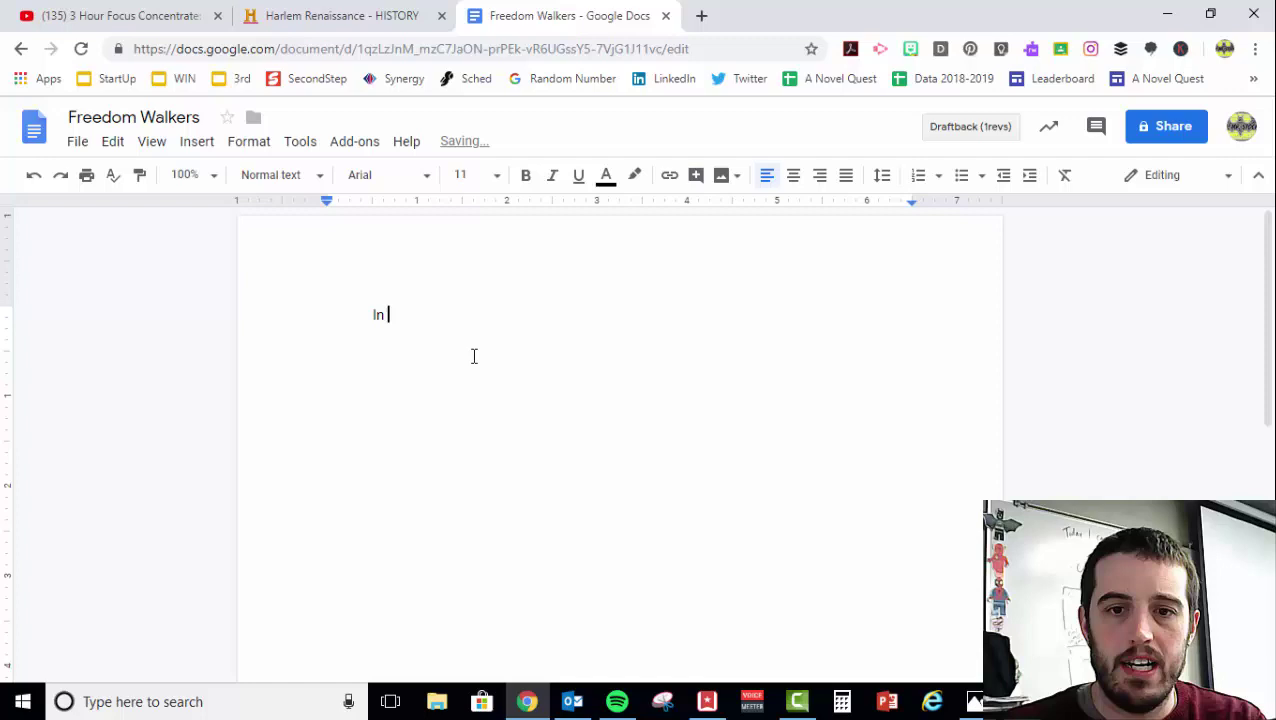
{"action": "type", "text": "the book"}
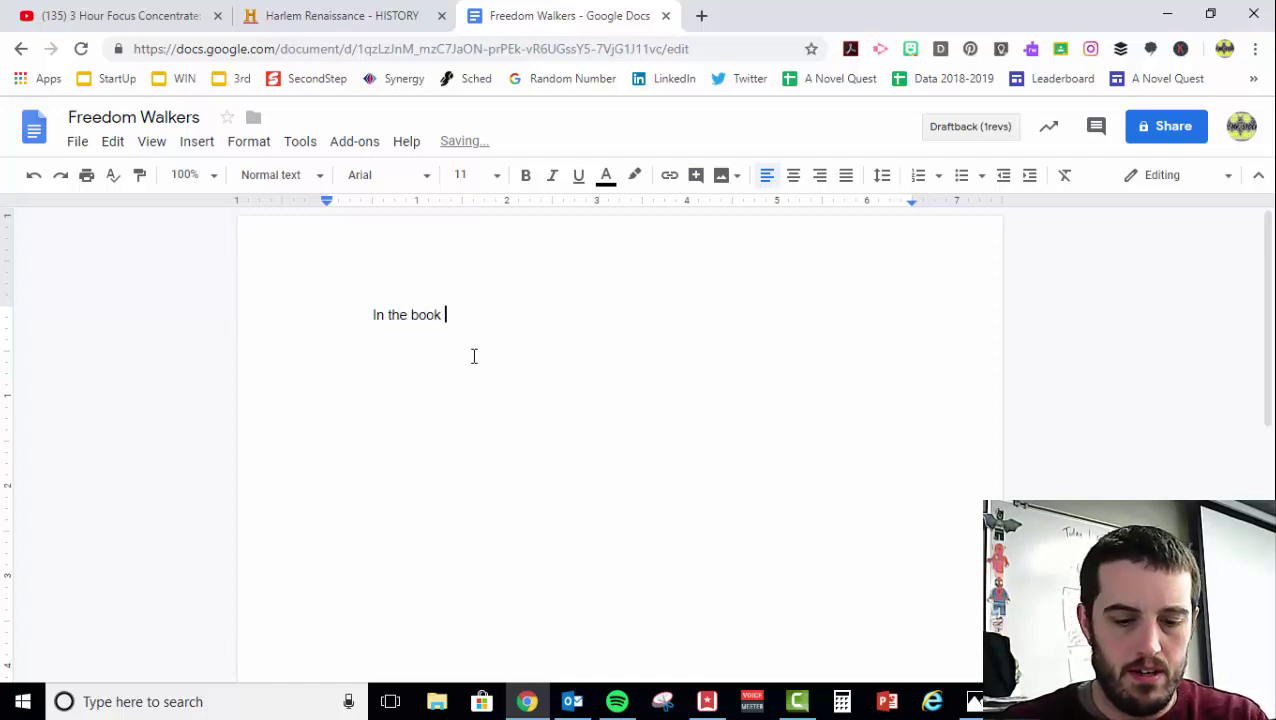
{"action": "key", "text": "ctrl+u"}
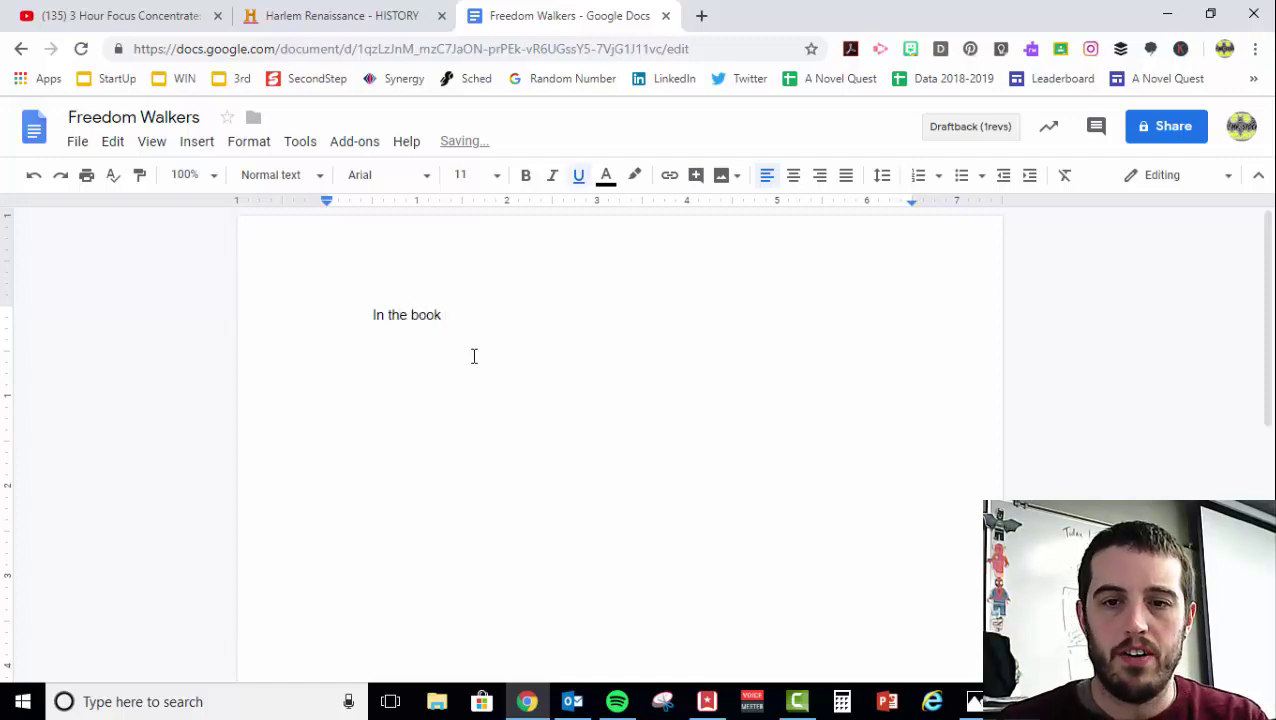
{"action": "type", "text": "F"}
{"action": "key", "text": "BackSpace"}
{"action": "type", "text": "Fr"}
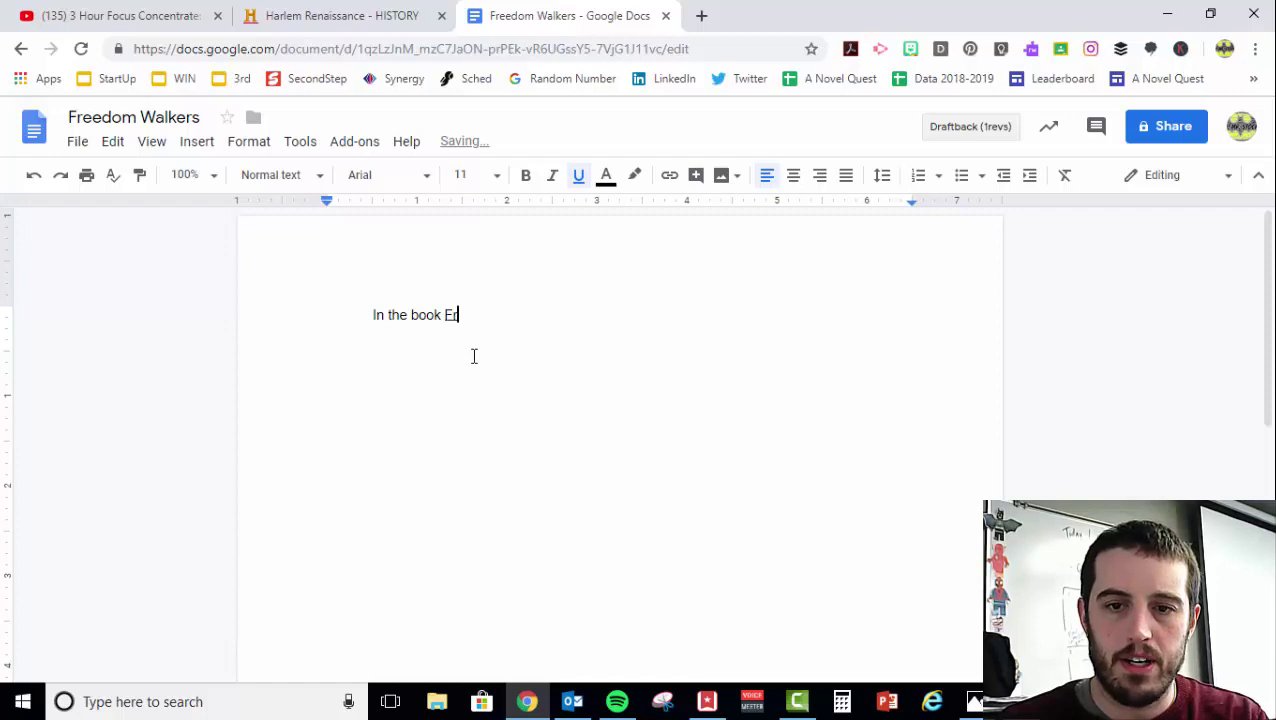
{"action": "type", "text": "eedom Walker"}
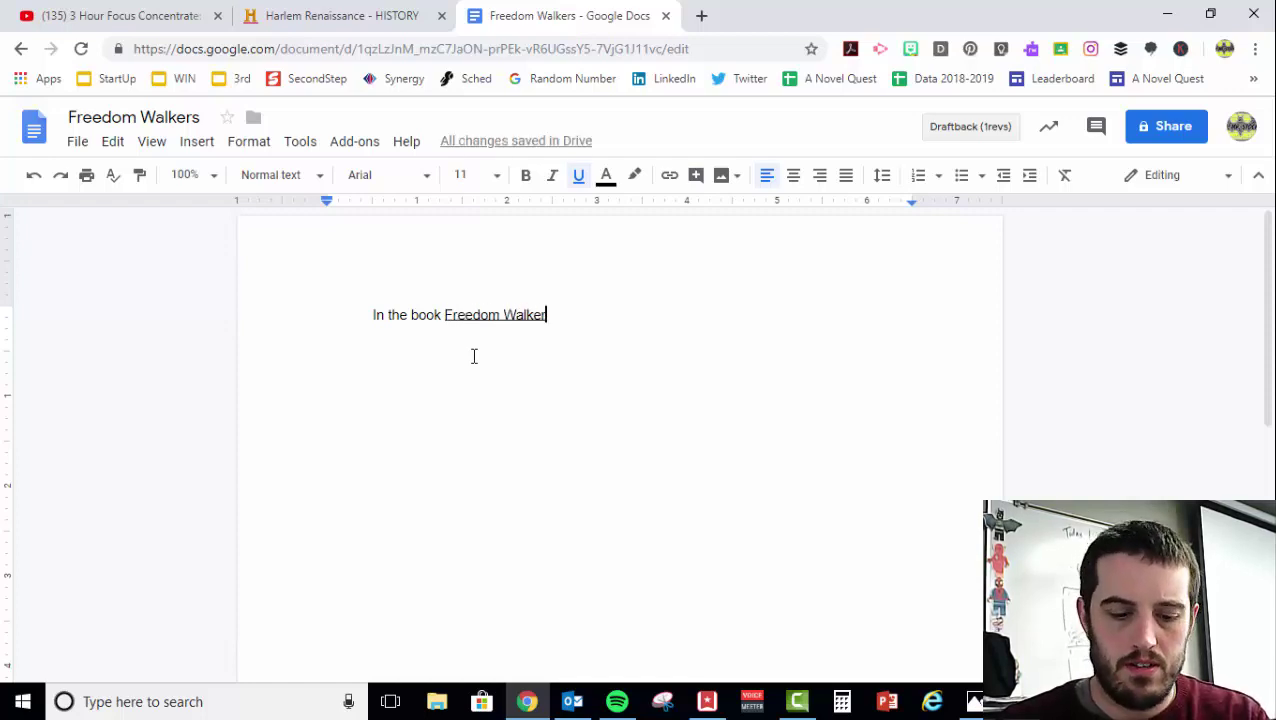
{"action": "key", "text": "ctrl+u"}
{"action": "type", "text": "by Russ"}
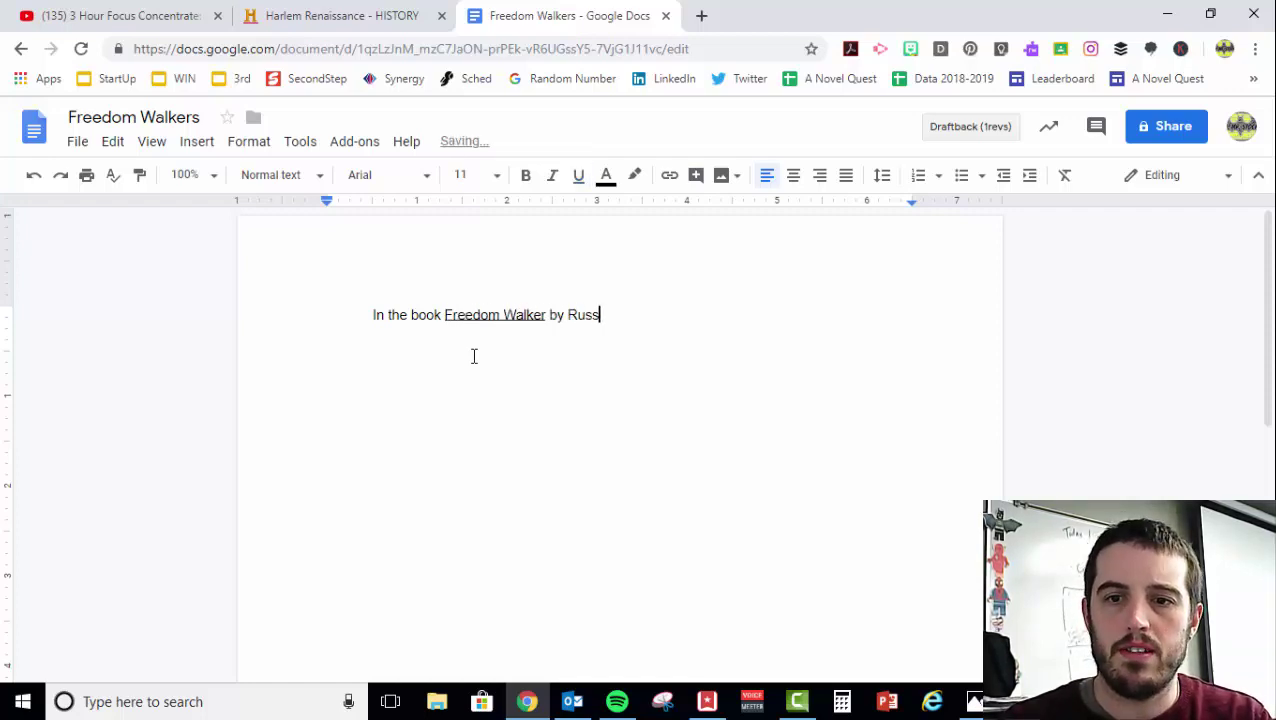
{"action": "type", "text": "ell Freedman"}
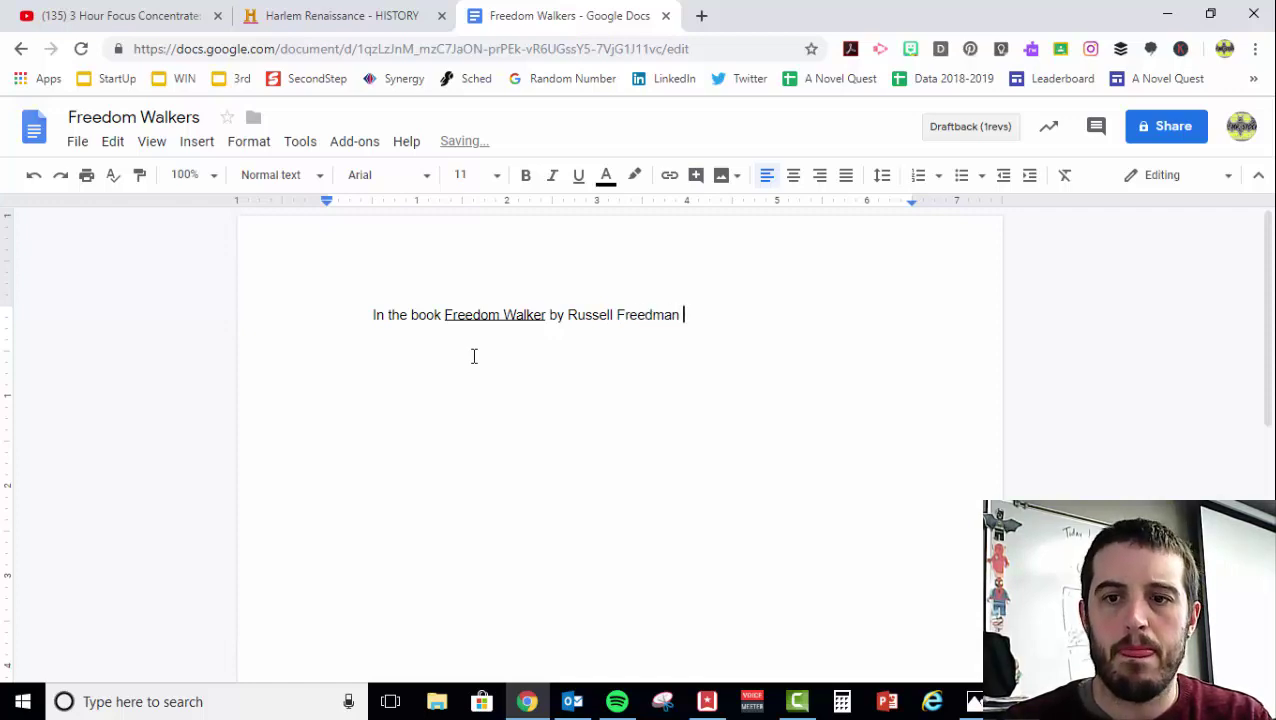
- Reword the opening of the sentence so it begins with "The book" instead of "In the book"
{"action": "key", "text": "Home"}
{"action": "key", "text": "Right"}
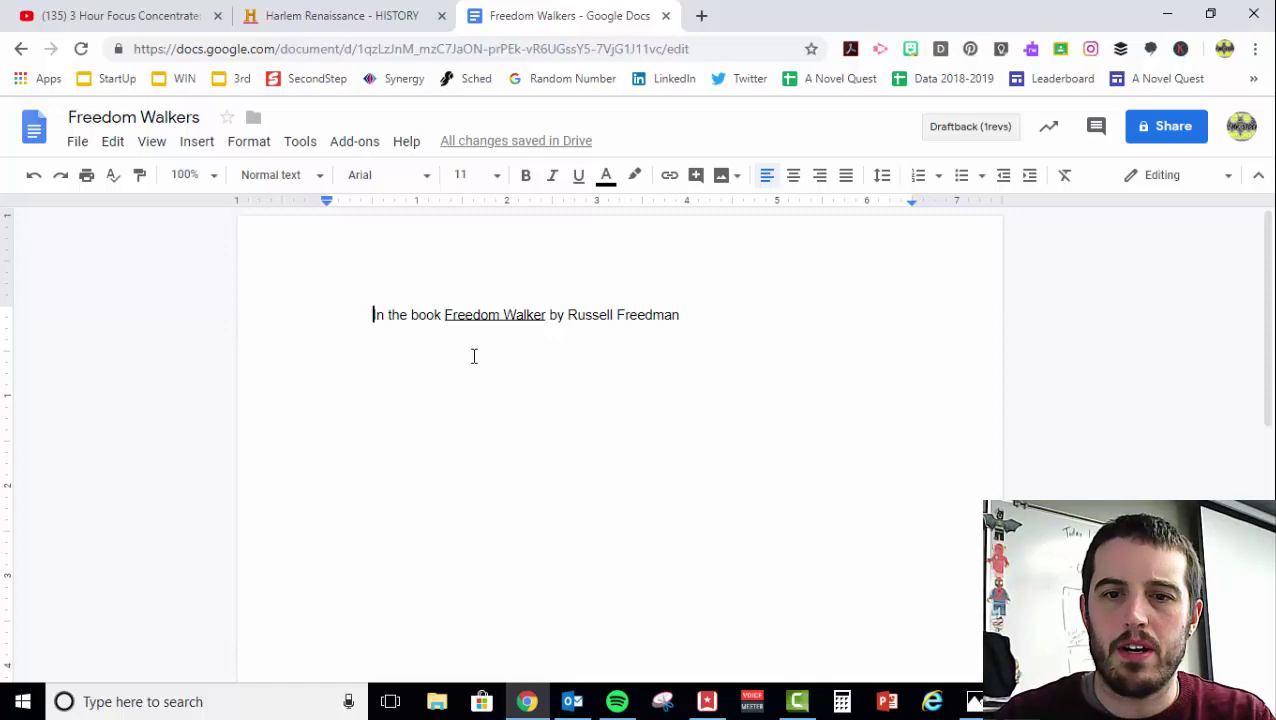
{"action": "key", "text": "Delete"}
{"action": "key", "text": "Delete"}
{"action": "key", "text": "Delete"}
{"action": "key", "text": "Delete"}
{"action": "type", "text": "T"}
{"action": "key", "text": "End"}
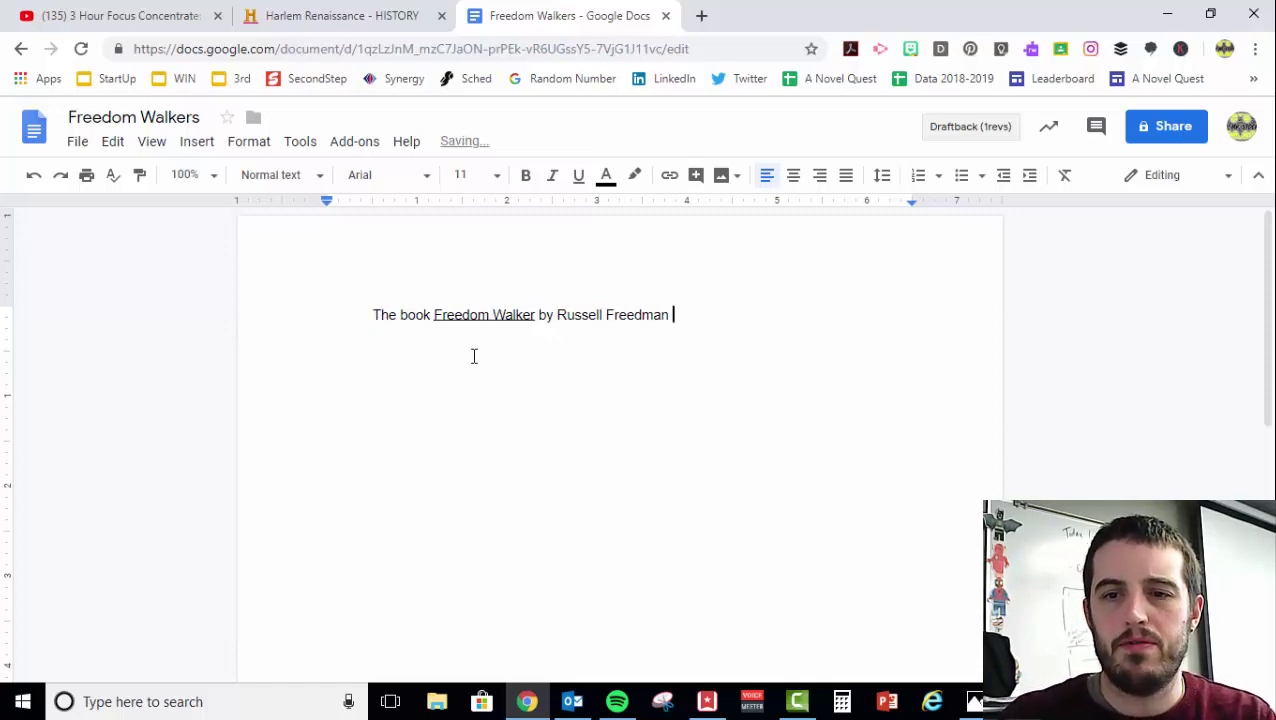
- Continue the sentence after the author's name with "tells the story of the struggle"
{"action": "type", "text": "tell"}
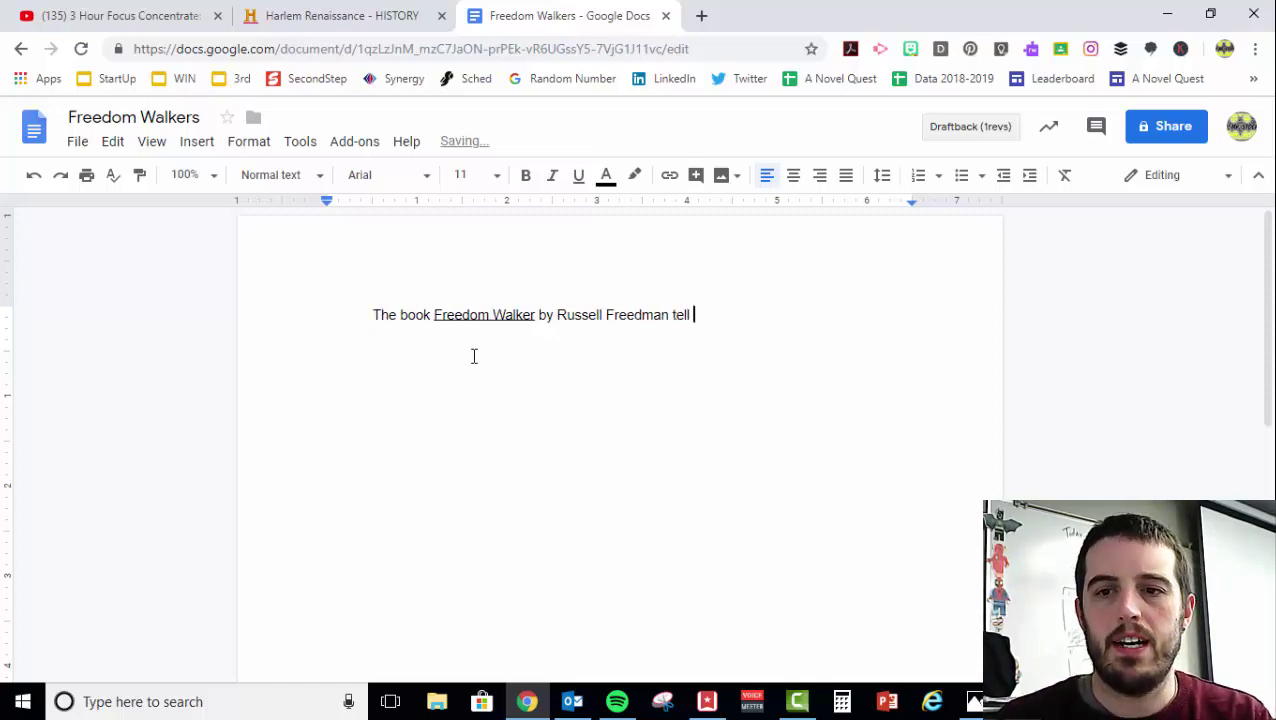
{"action": "key", "text": "BackSpace"}
{"action": "type", "text": "s the stor"}
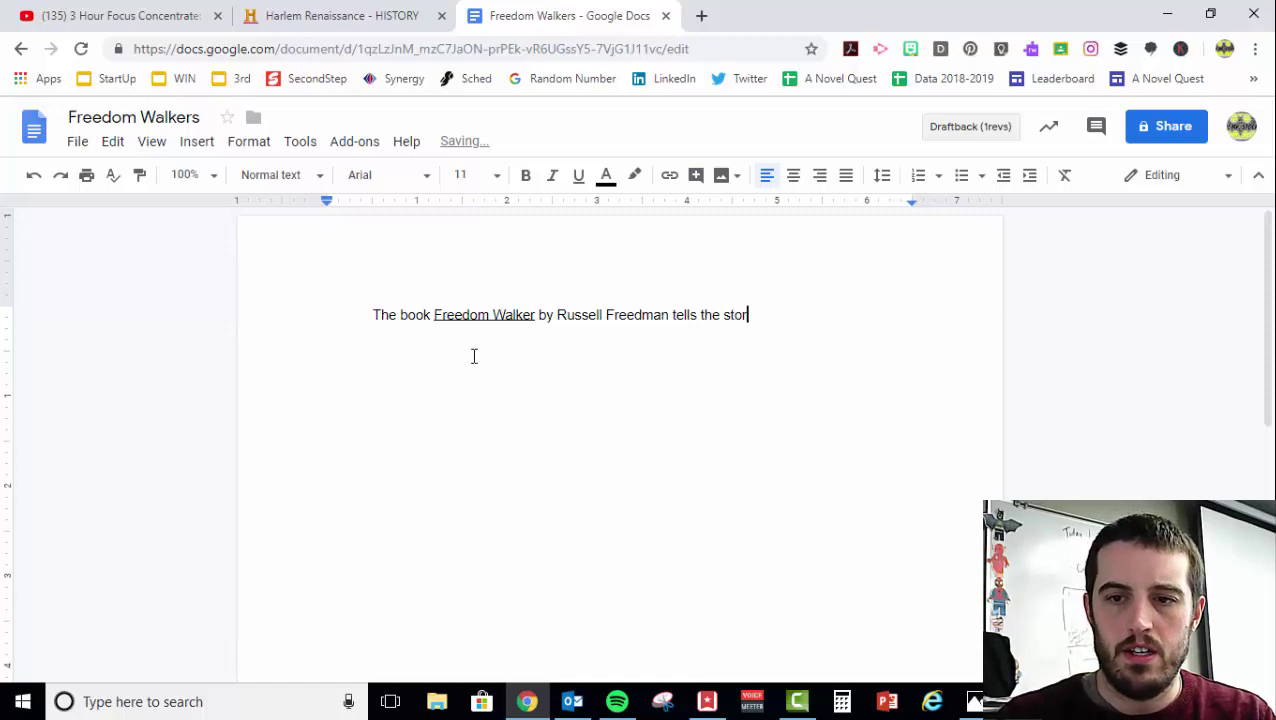
{"action": "type", "text": "y of the struggle of"}
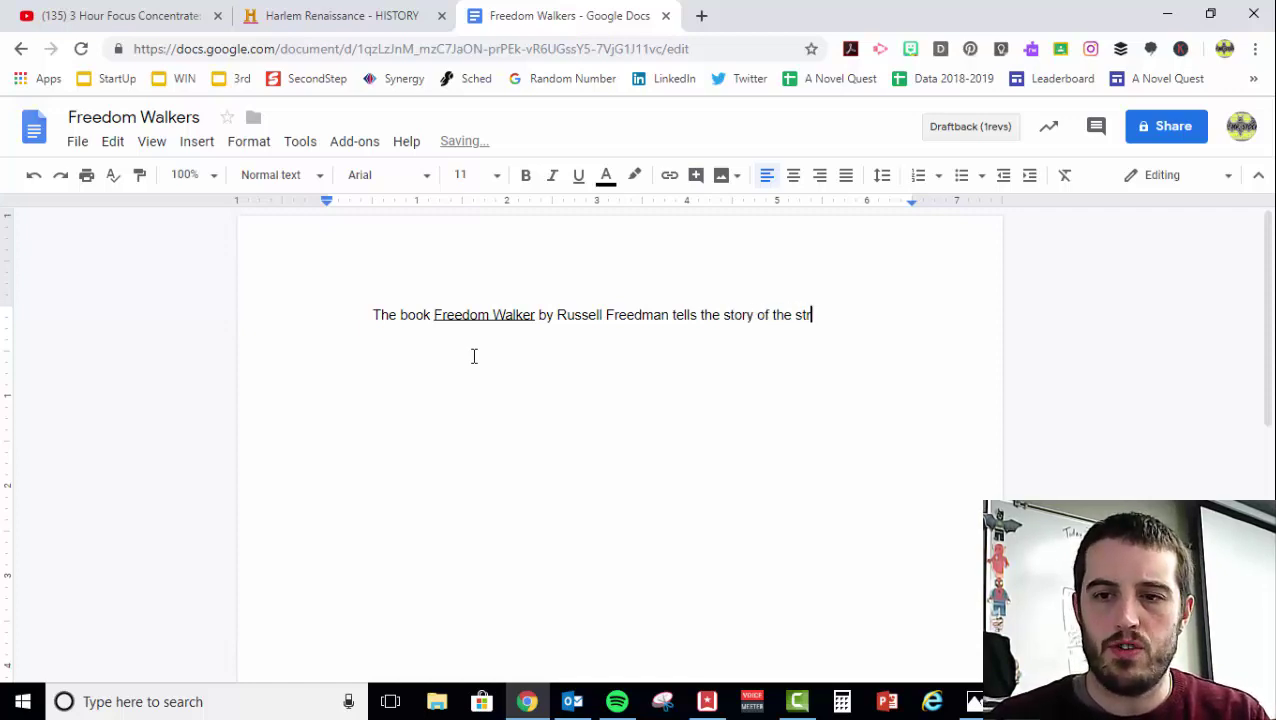
{"action": "key", "text": "BackSpace"}
{"action": "key", "text": "BackSpace"}
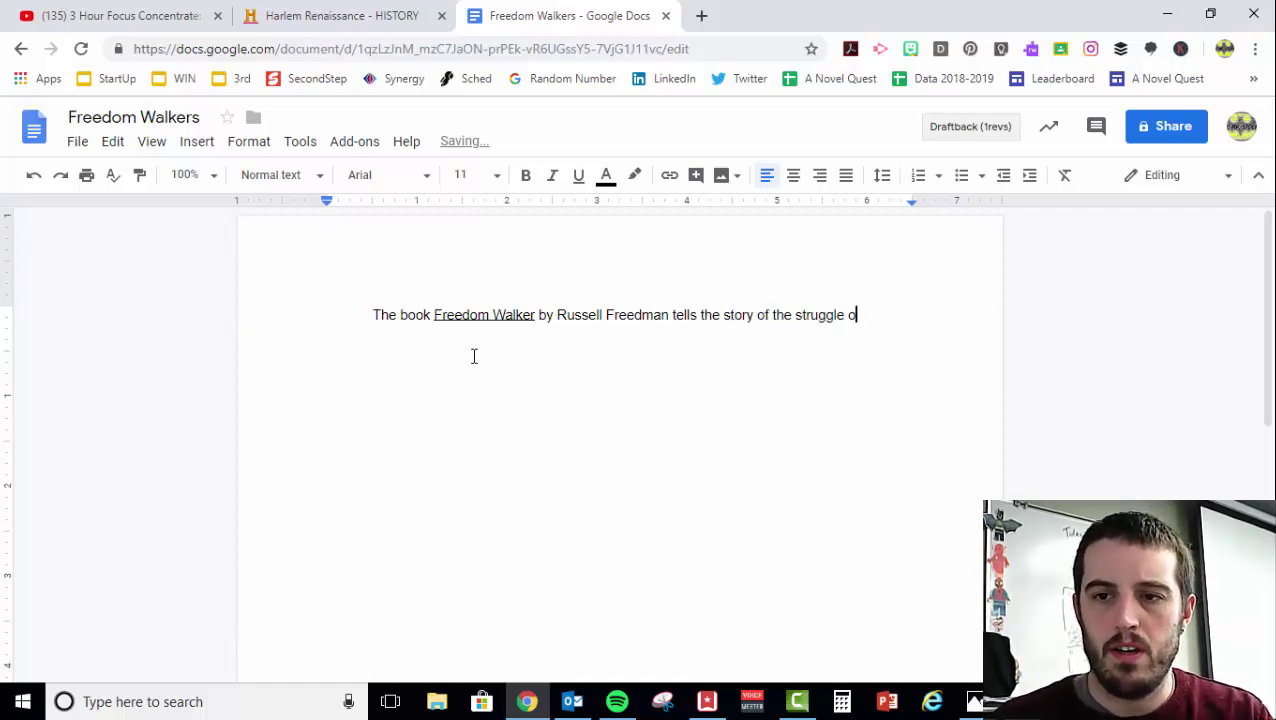
- Finish the first sentence with "for integrated buses in Montgomery, Alabama in the 1950's."
{"action": "type", "text": "for integrated bus"}
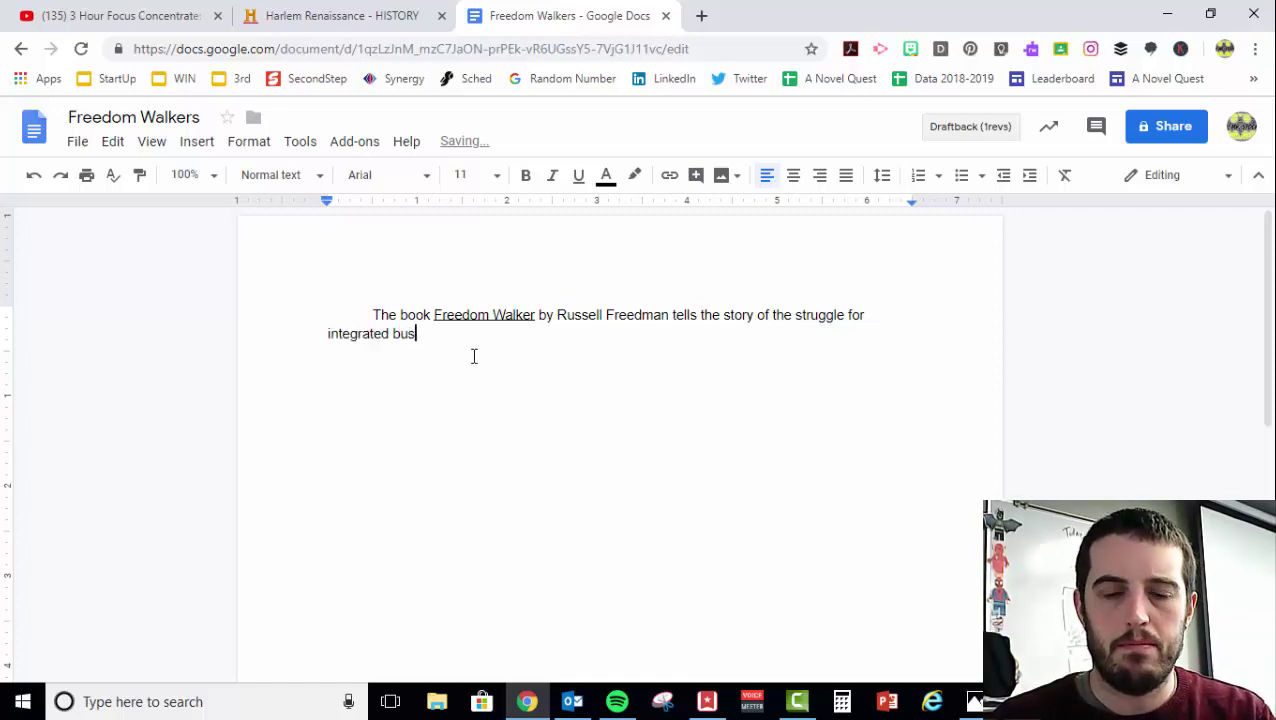
{"action": "type", "text": "es in Montgomery"}
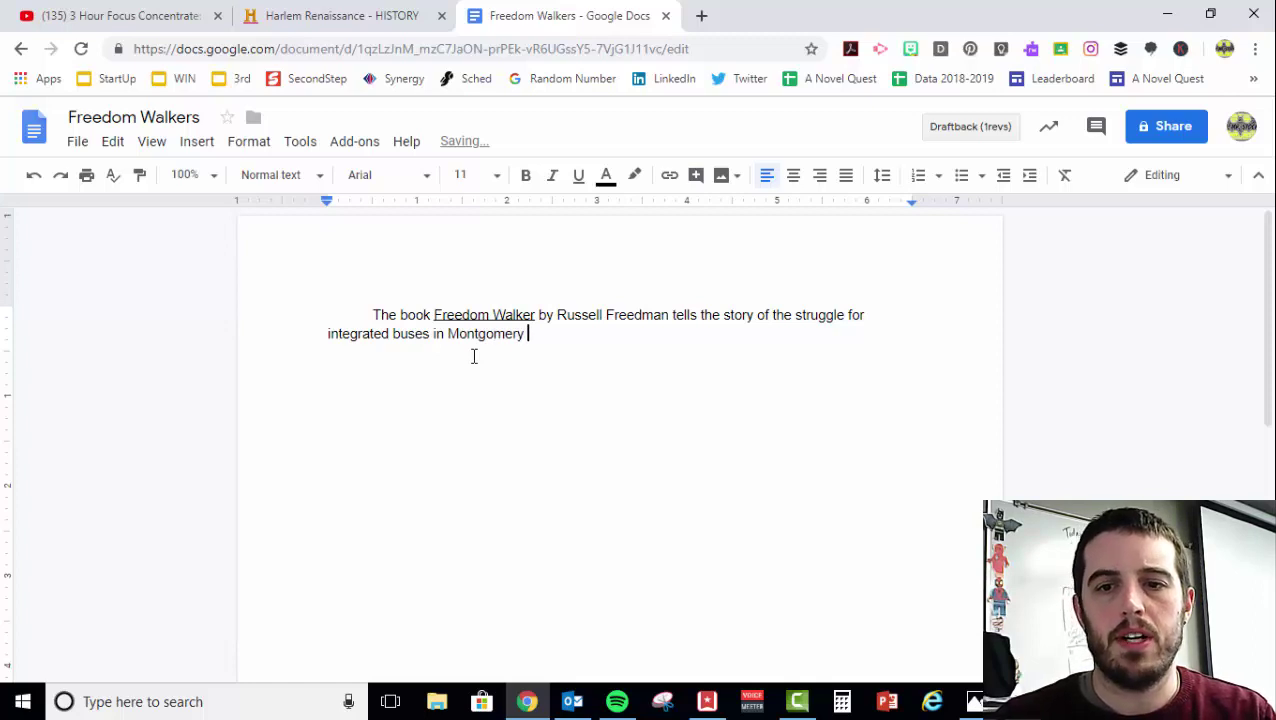
{"action": "key", "text": "BackSpace"}
{"action": "type", "text": ", Ala"}
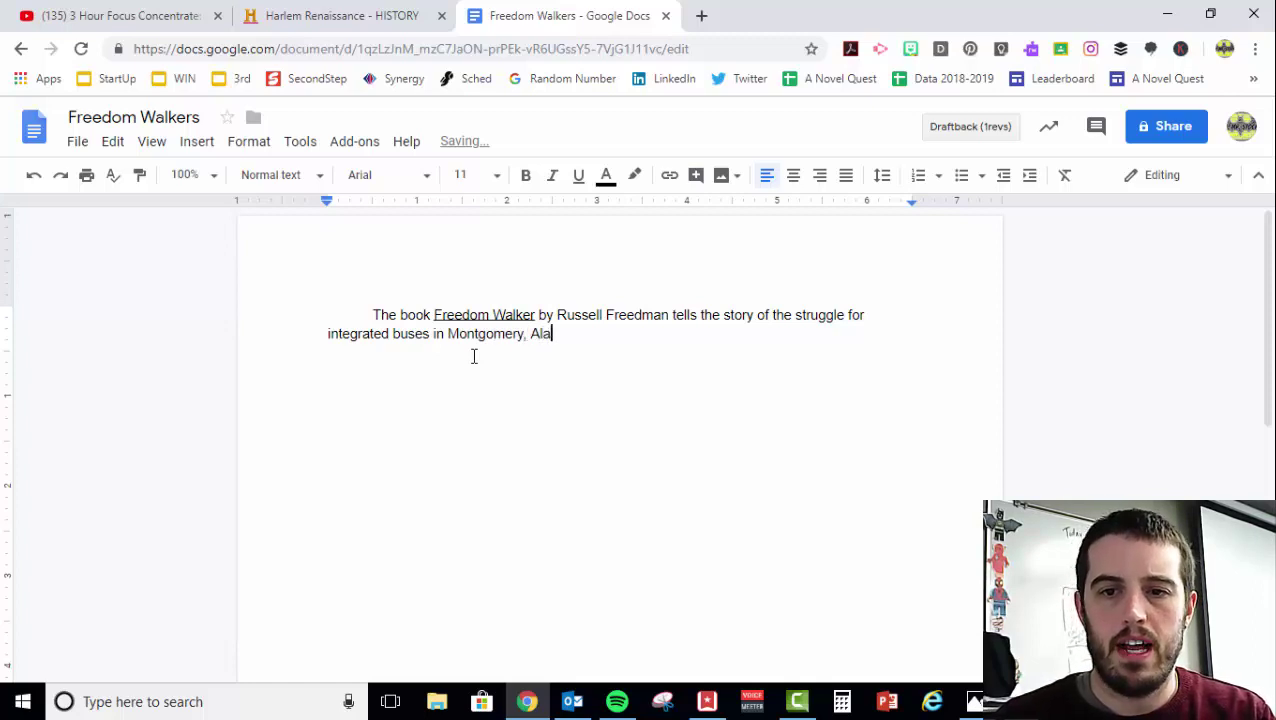
{"action": "type", "text": "bama in "}
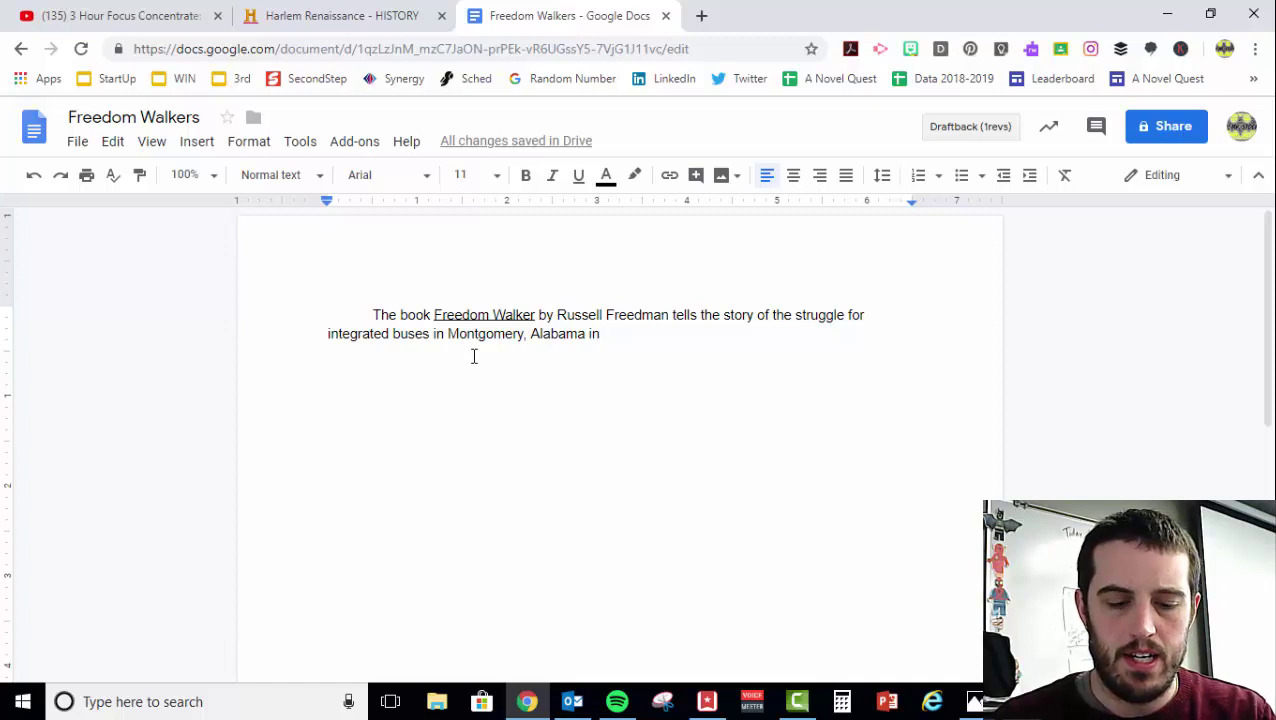
{"action": "type", "text": "the 19"}
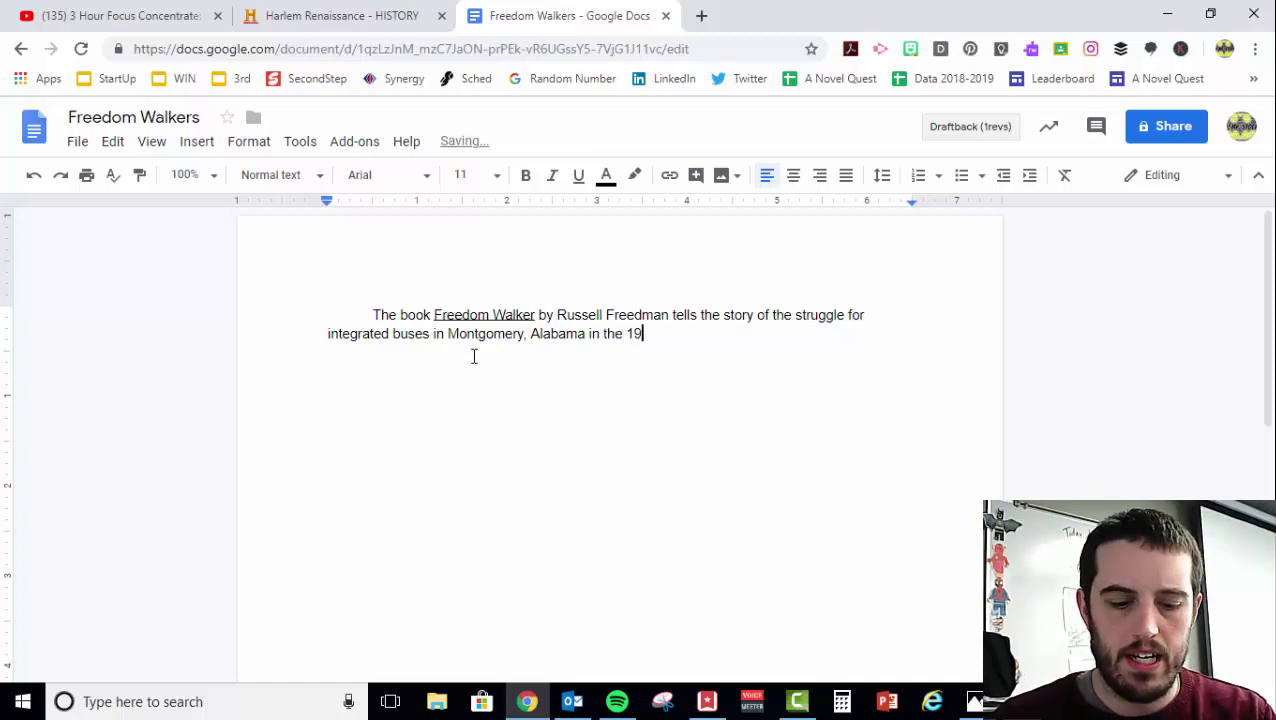
{"action": "type", "text": "50's."}
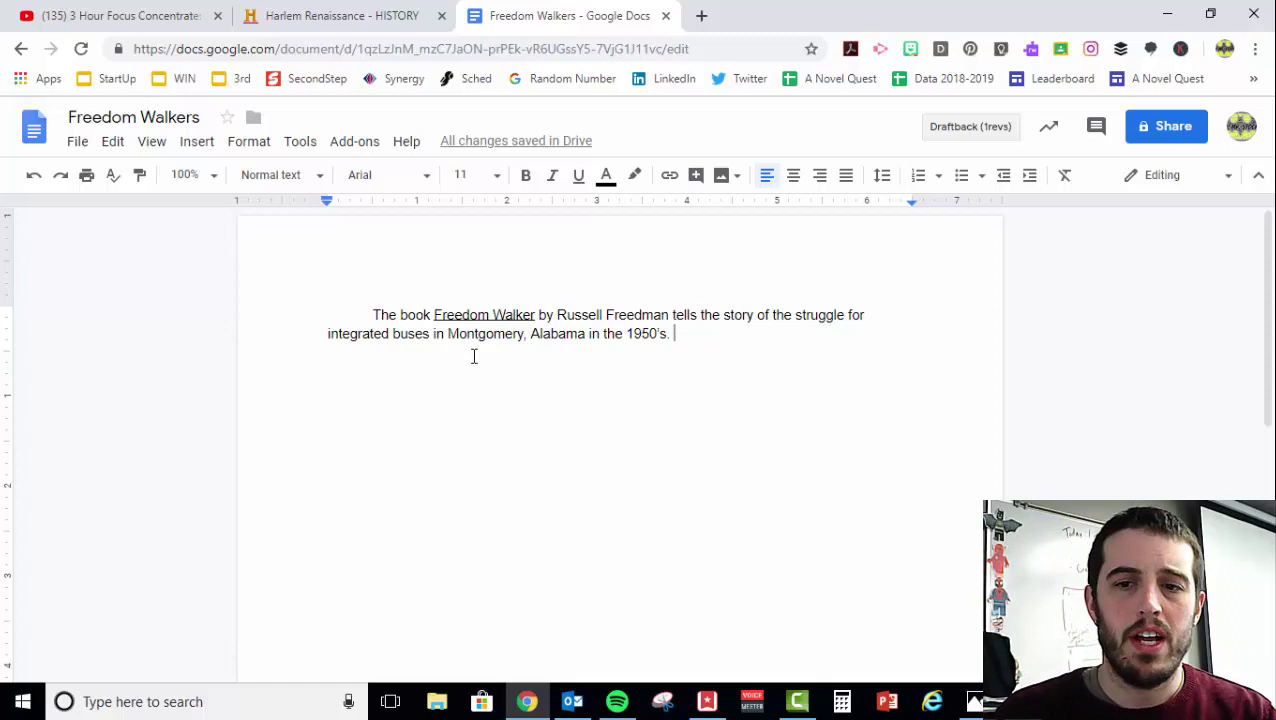
{"action": "type", "text": "Sentence"}
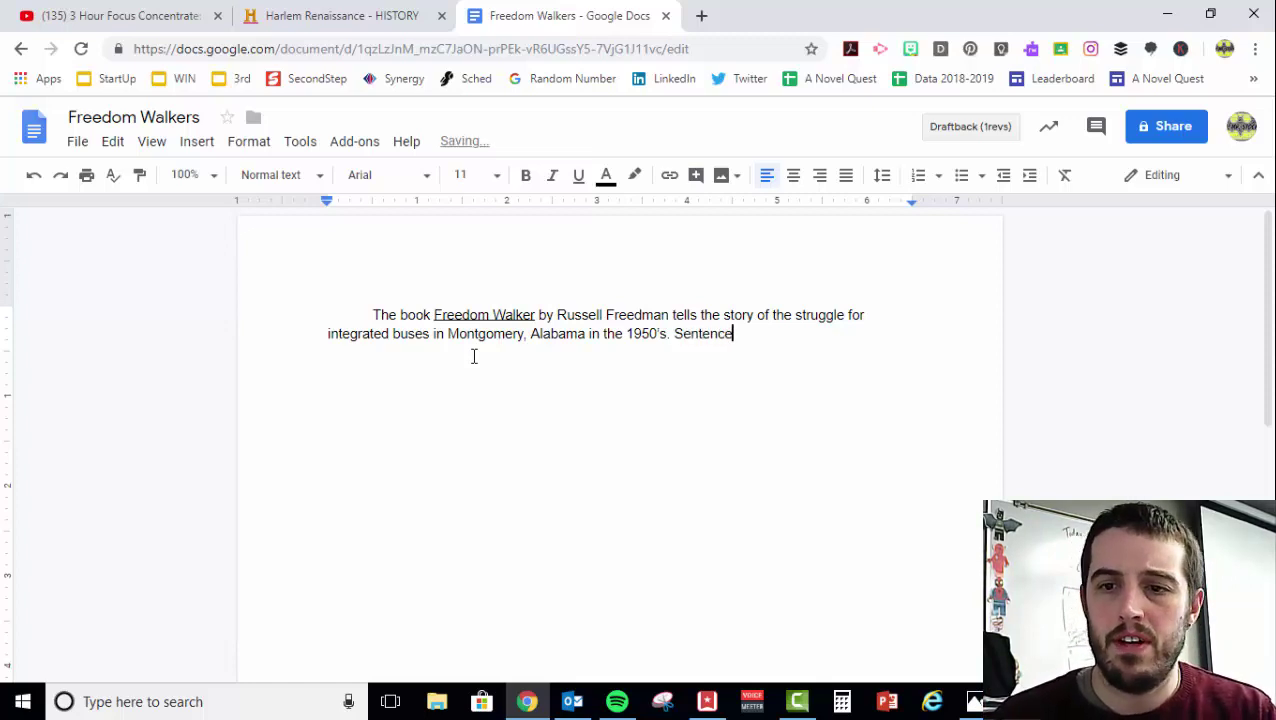
{"action": "key", "text": "BackSpace"}
{"action": "key", "text": "BackSpace"}
{"action": "key", "text": "BackSpace"}
{"action": "key", "text": "BackSpace"}
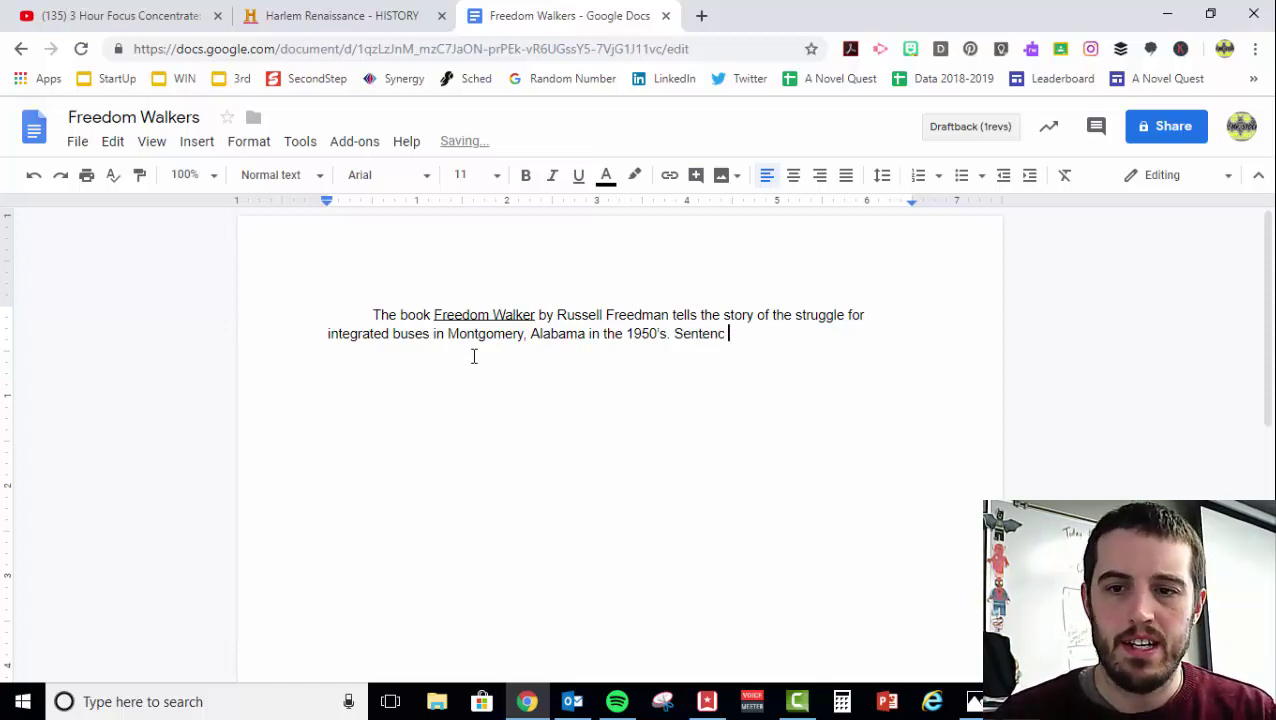
{"action": "key", "text": "BackSpace"}
{"action": "key", "text": "BackSpace"}
{"action": "key", "text": "BackSpace"}
{"action": "key", "text": "BackSpace"}
{"action": "key", "text": "BackSpace"}
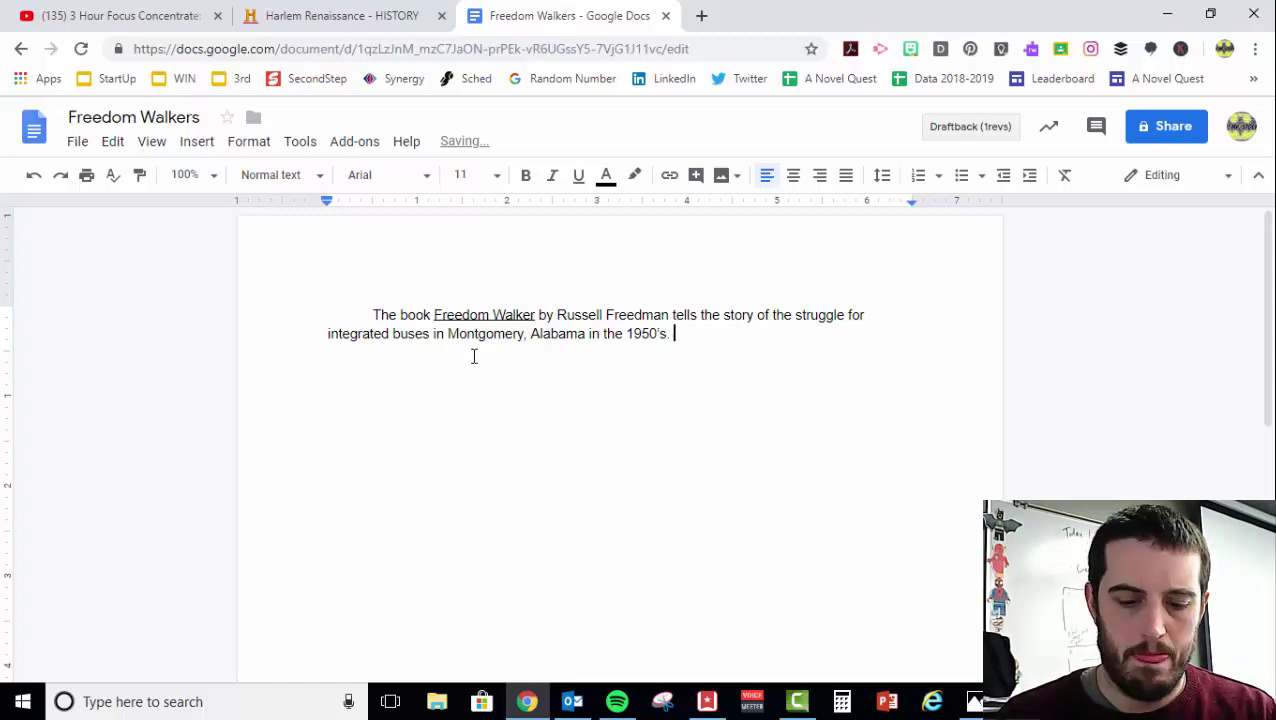
- Begin a placeholder instruction after the first sentence with the words "Add 4 more sentences"
{"action": "type", "text": "Add "}
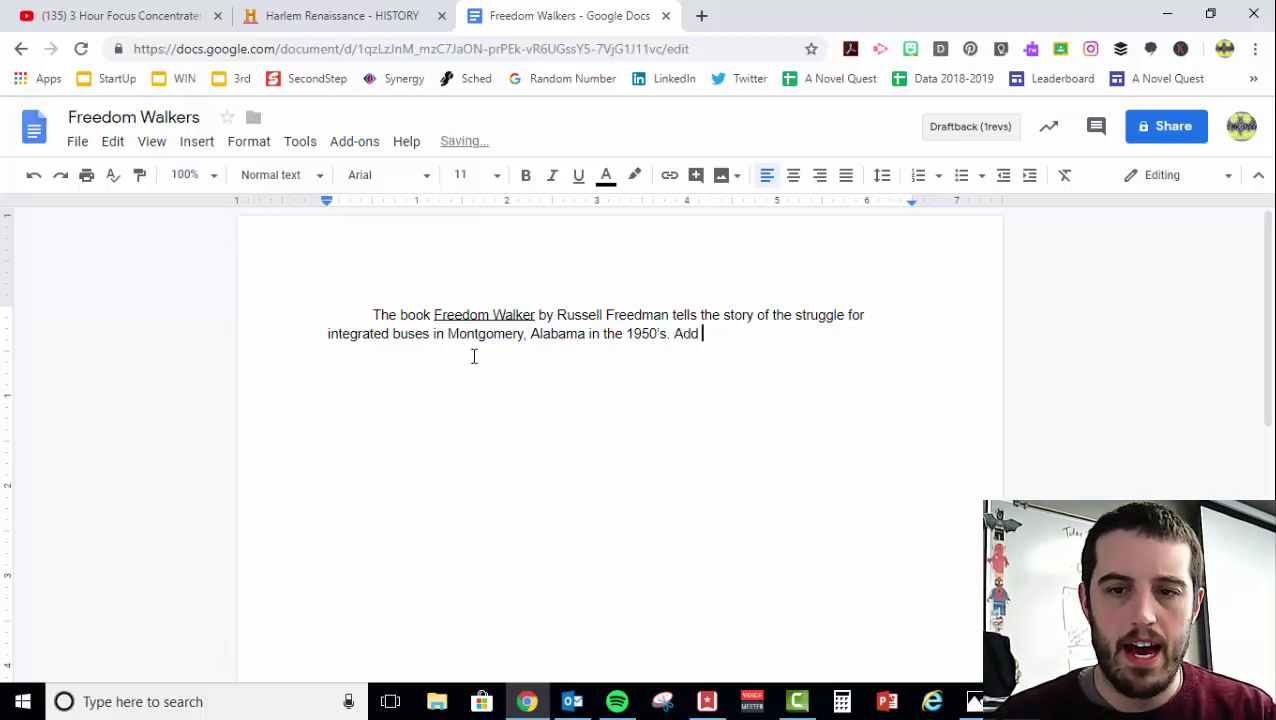
{"action": "type", "text": "3"}
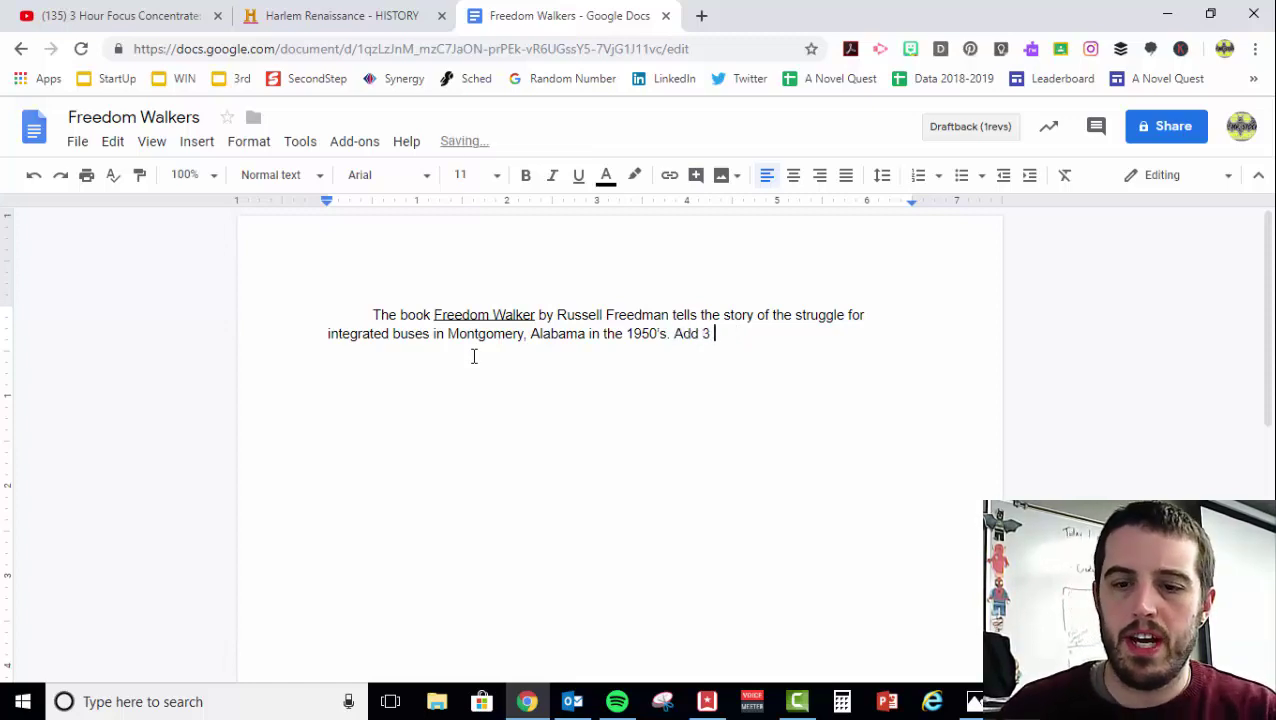
{"action": "key", "text": "F9"}
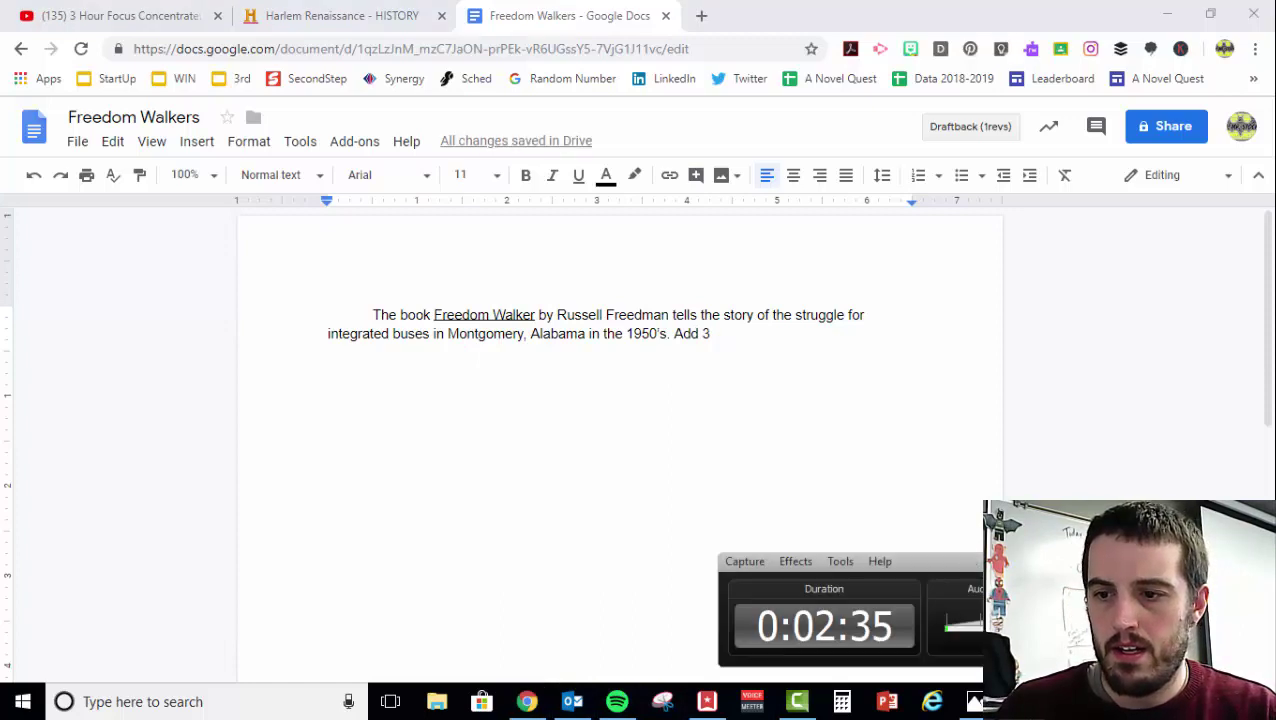
{"action": "key", "text": "F9"}
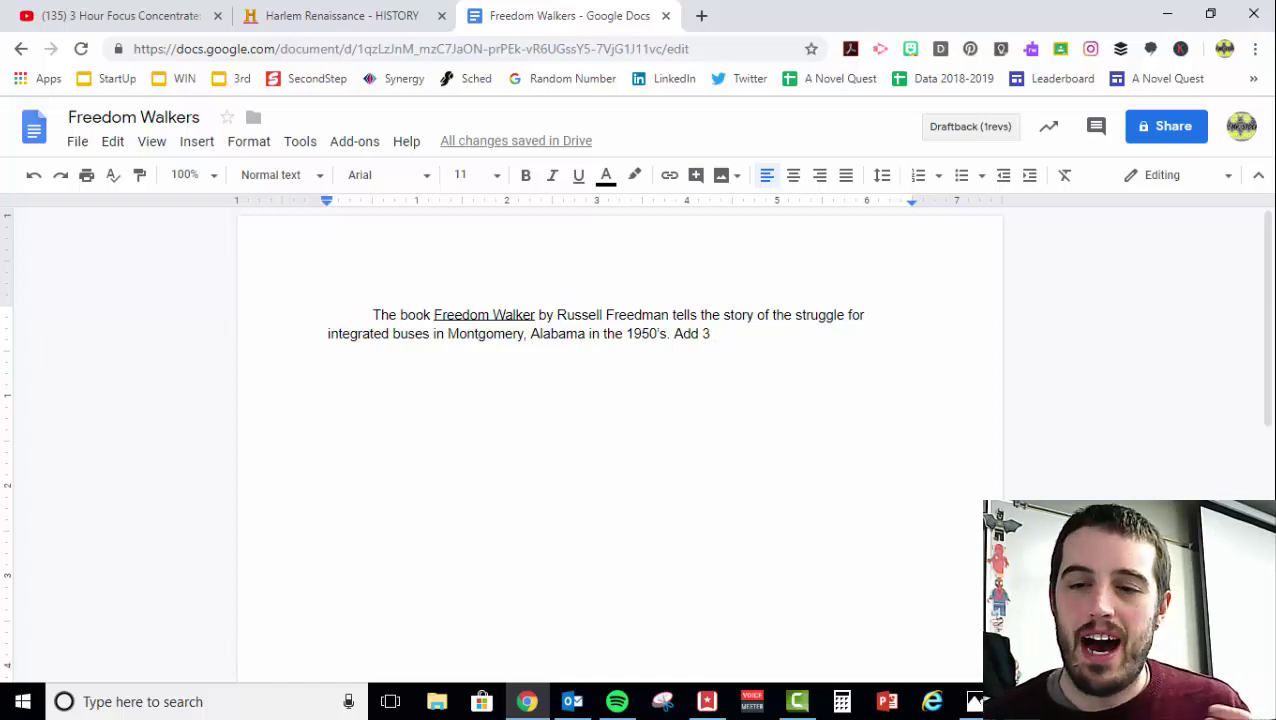
{"action": "key", "text": "BackSpace"}
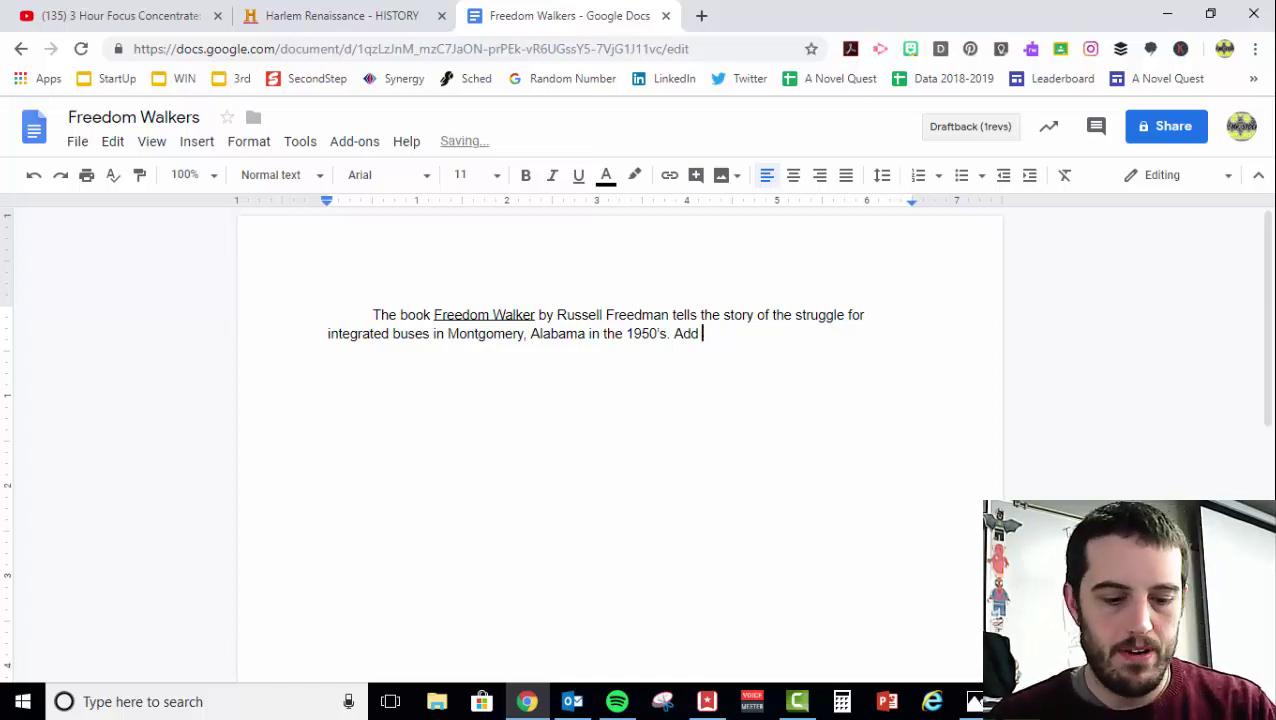
{"action": "type", "text": "4 more sente"}
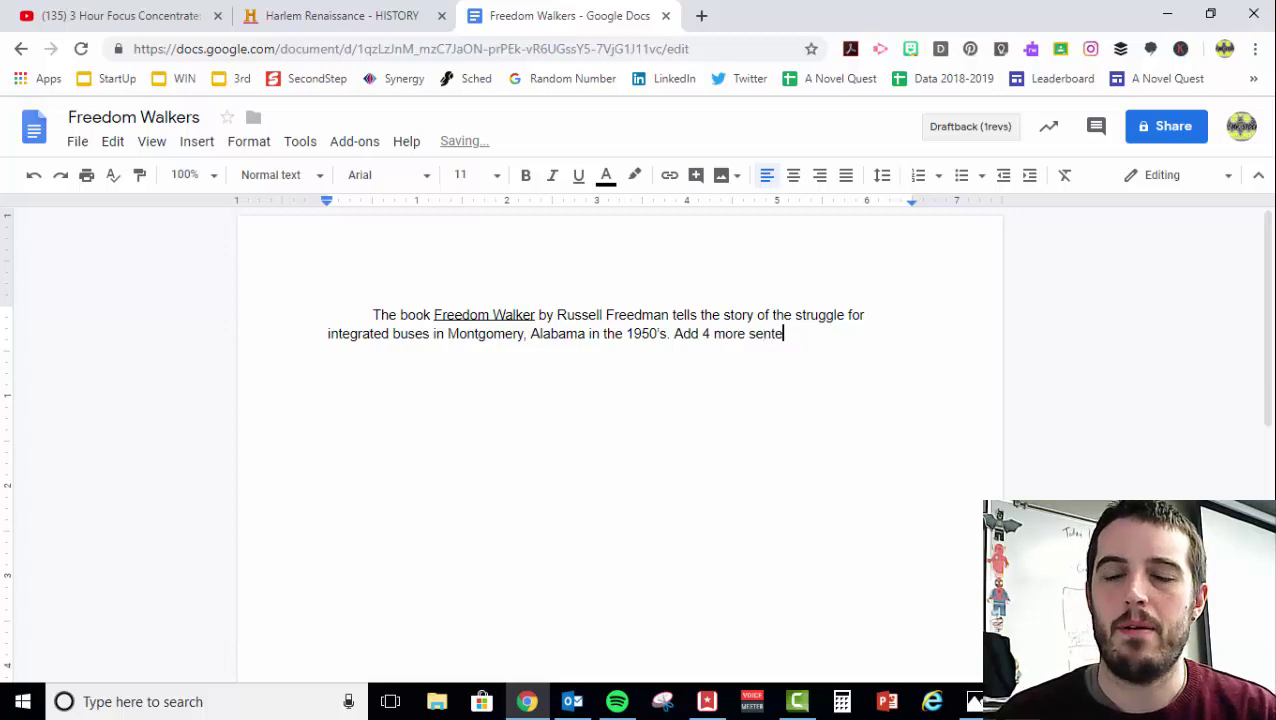
{"action": "type", "text": "nces"}
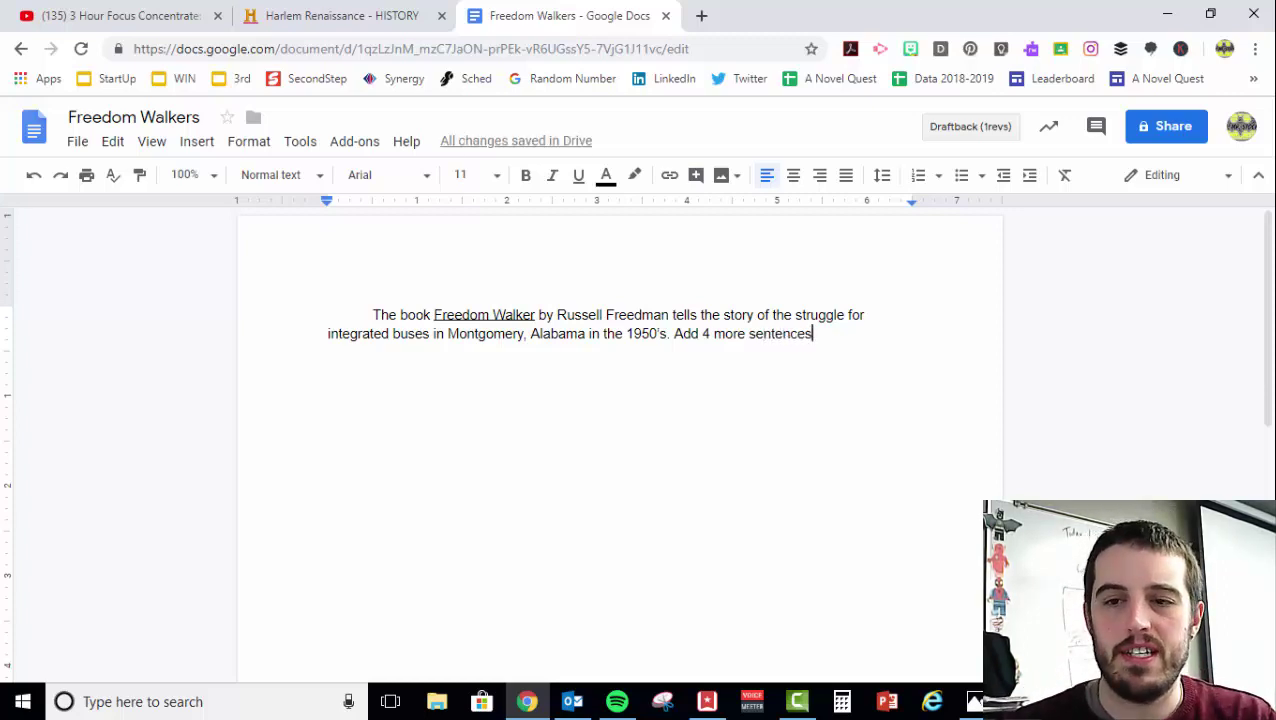
- Complete the placeholder instruction with "going over main ideas."
{"action": "type", "text": " going ov"}
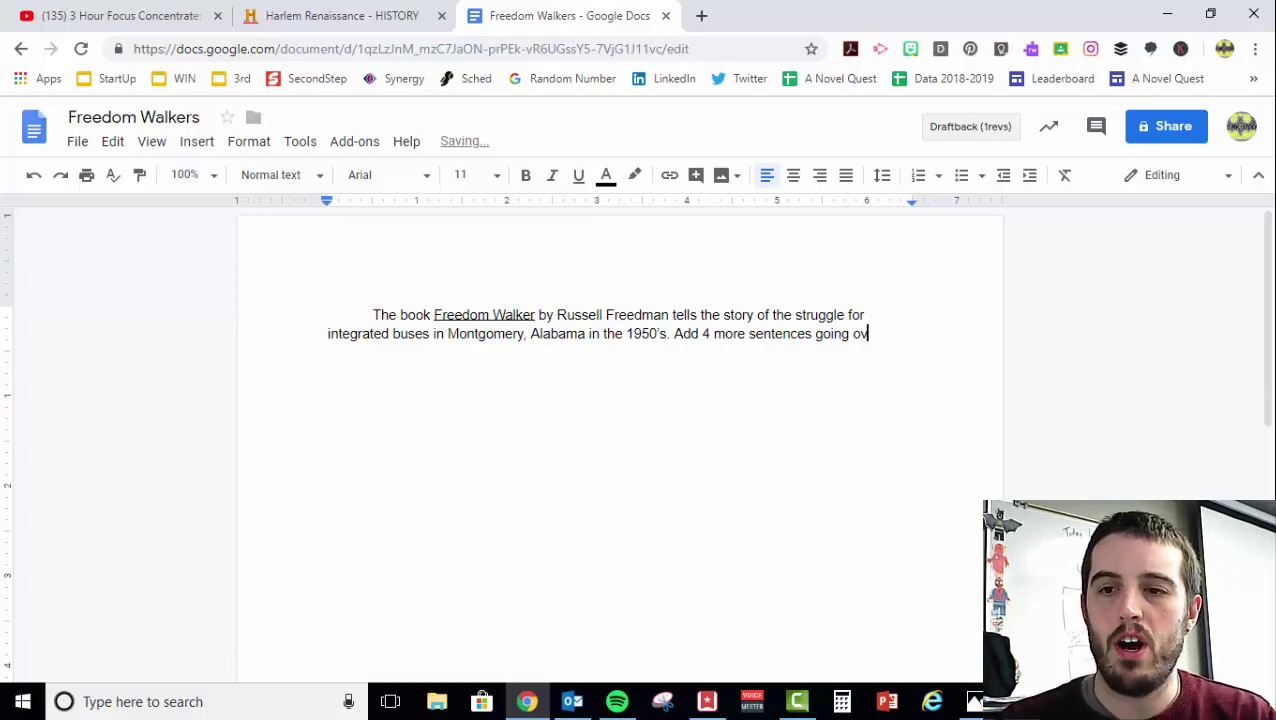
{"action": "type", "text": "er main ideas "}
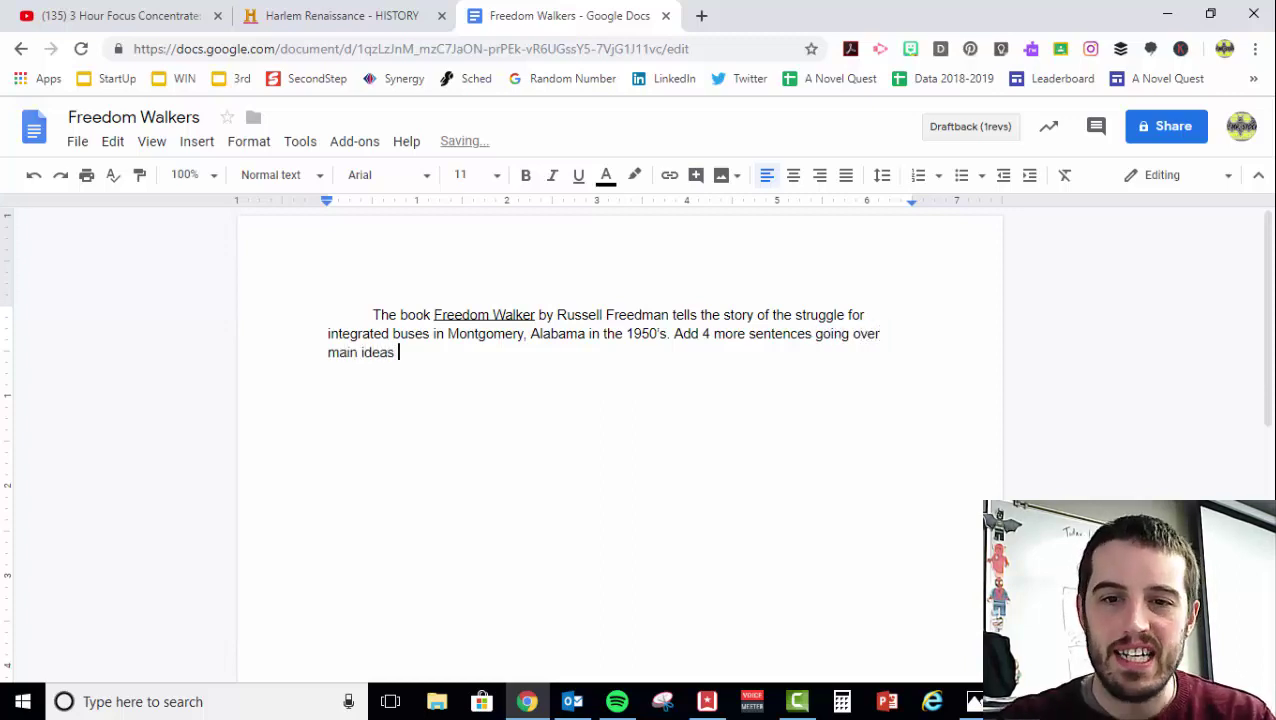
{"action": "type", "text": "f"}
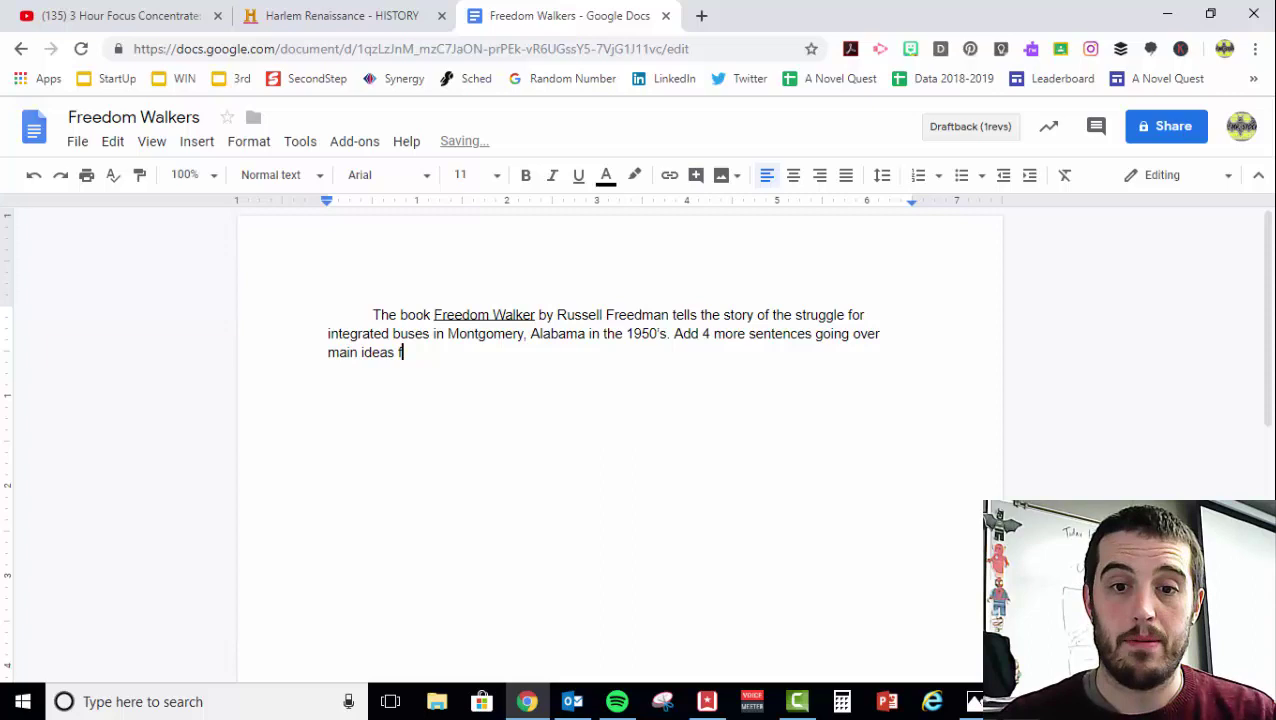
{"action": "key", "text": "BackSpace"}
{"action": "key", "text": "BackSpace"}
{"action": "type", "text": "."}
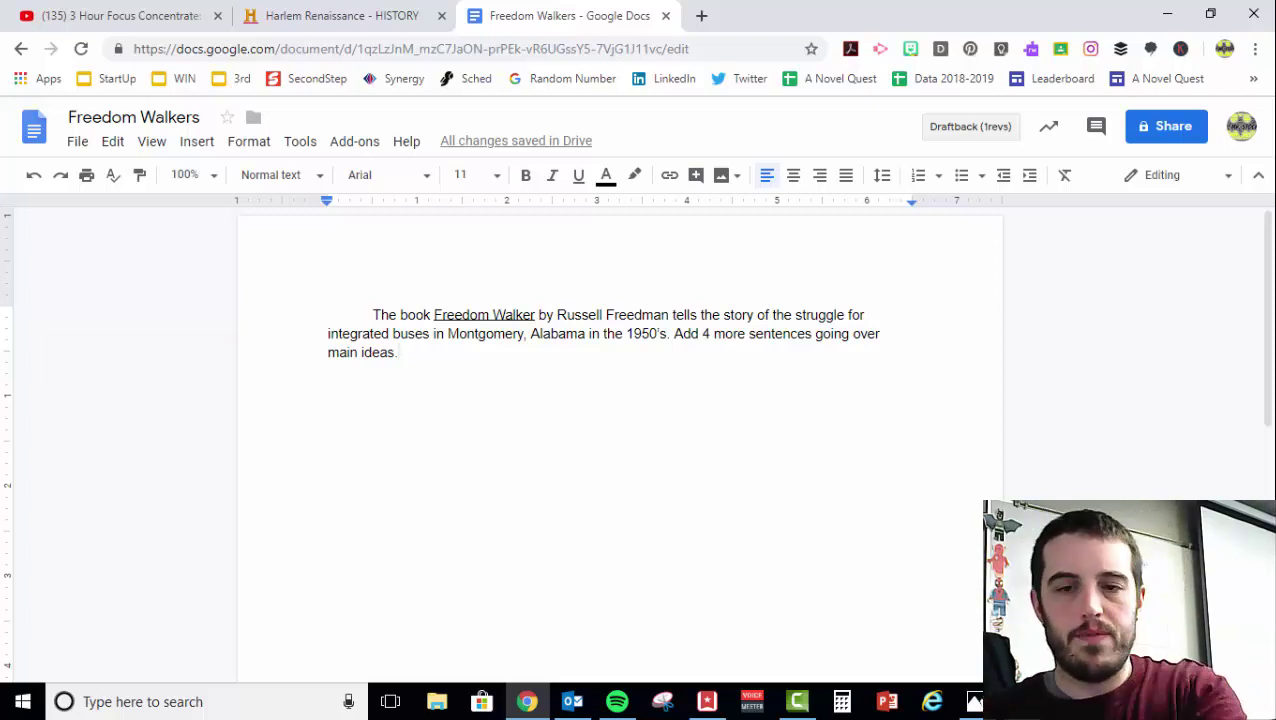
- Add an indented paragraph below the introduction reading "In the first few chapters, blah blah blah."
{"action": "key", "text": "Return"}
{"action": "key", "text": "Return"}
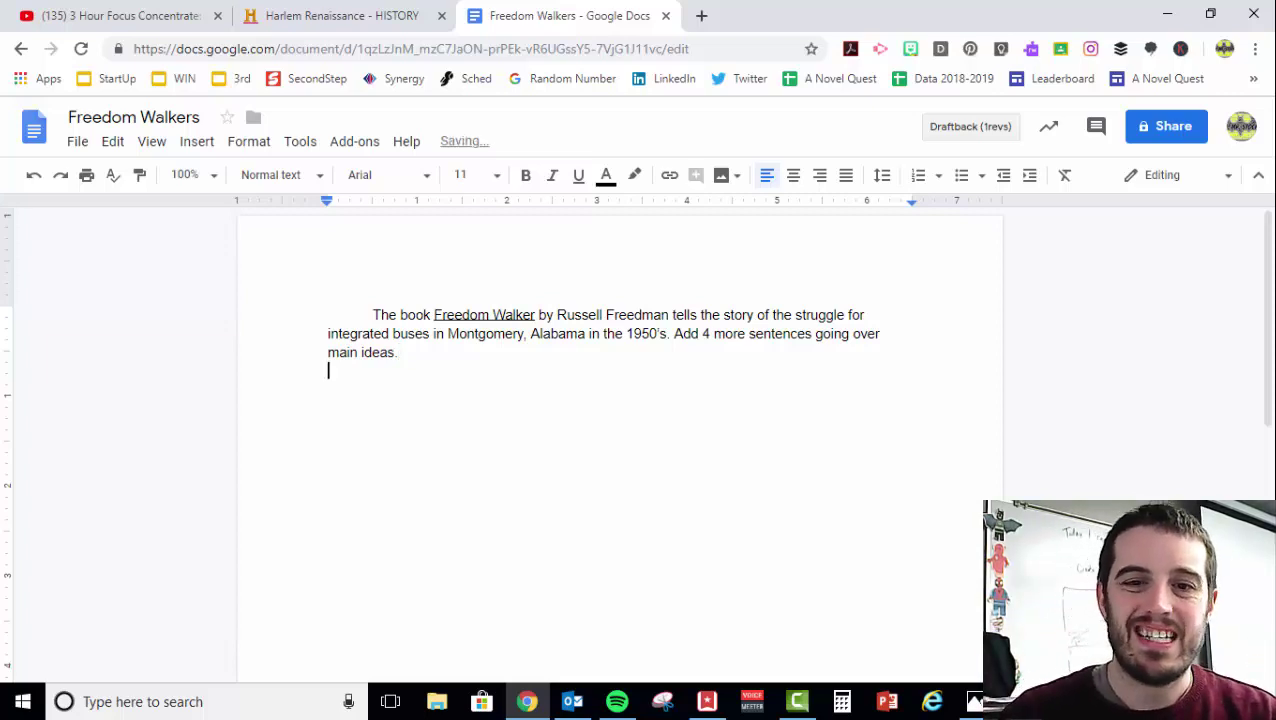
{"action": "key", "text": "Tab"}
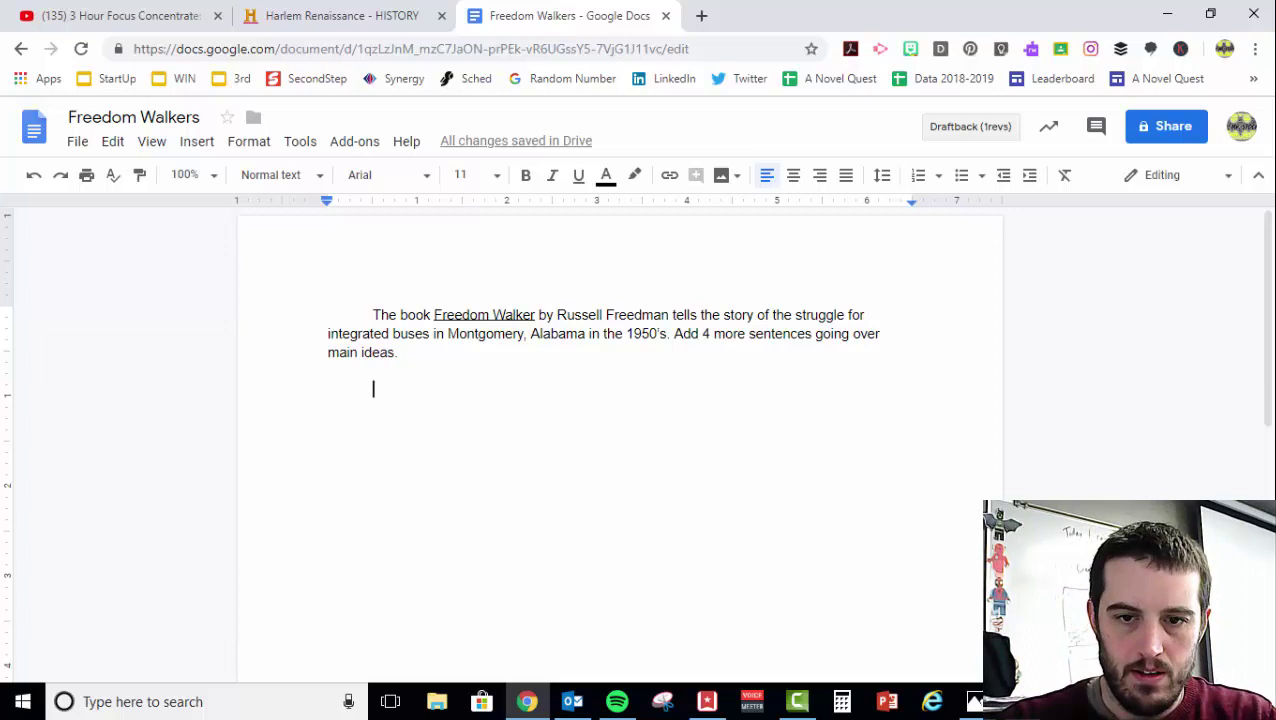
{"action": "type", "text": "In the first"}
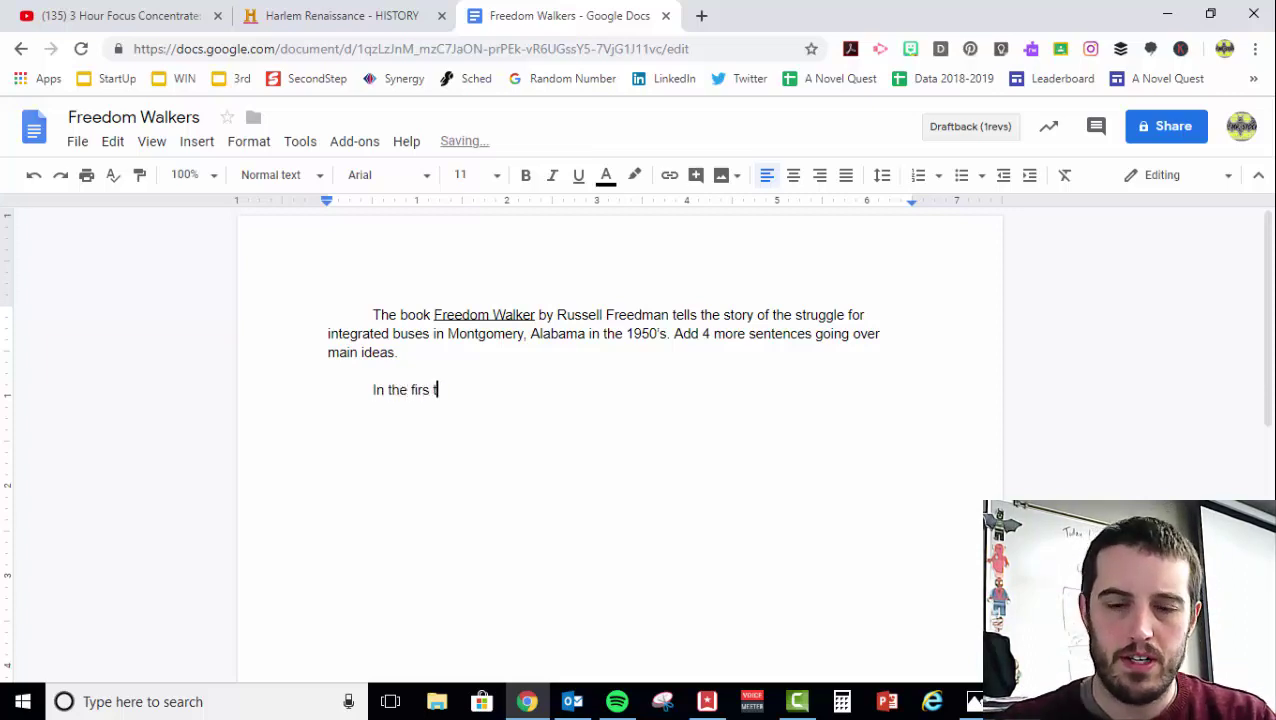
{"action": "type", "text": " few chapters, "}
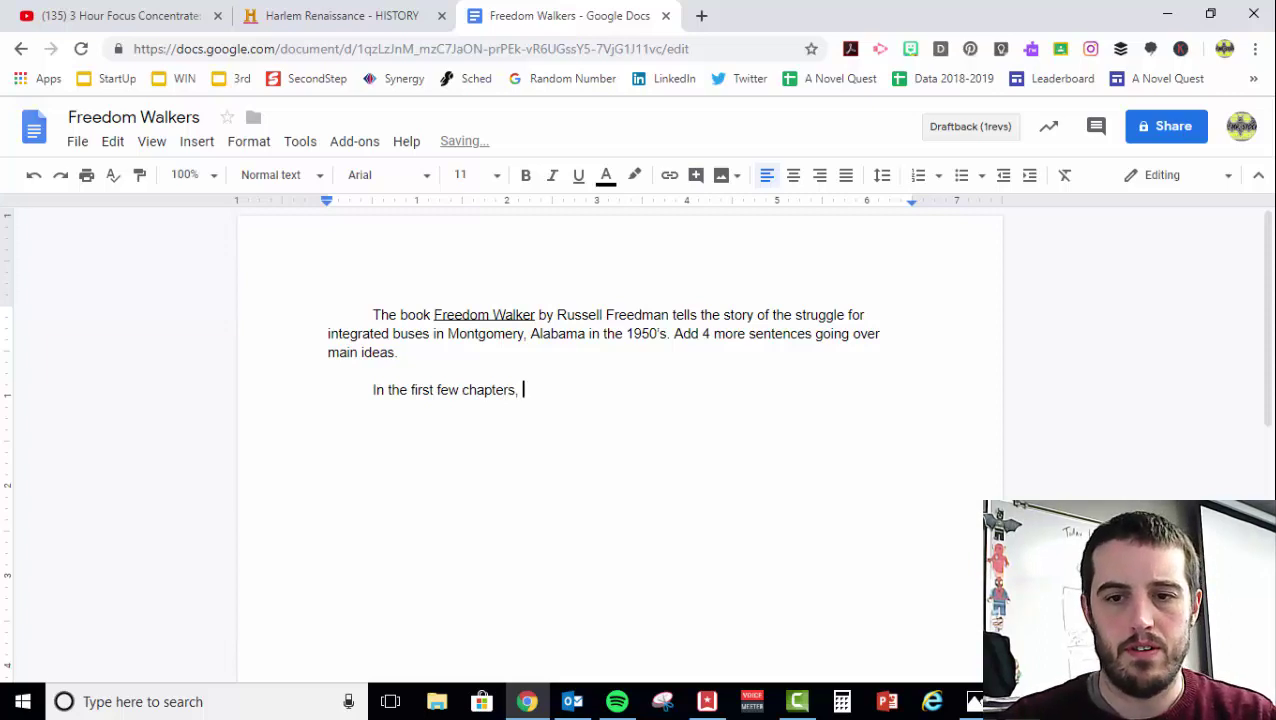
{"action": "type", "text": "blah "}
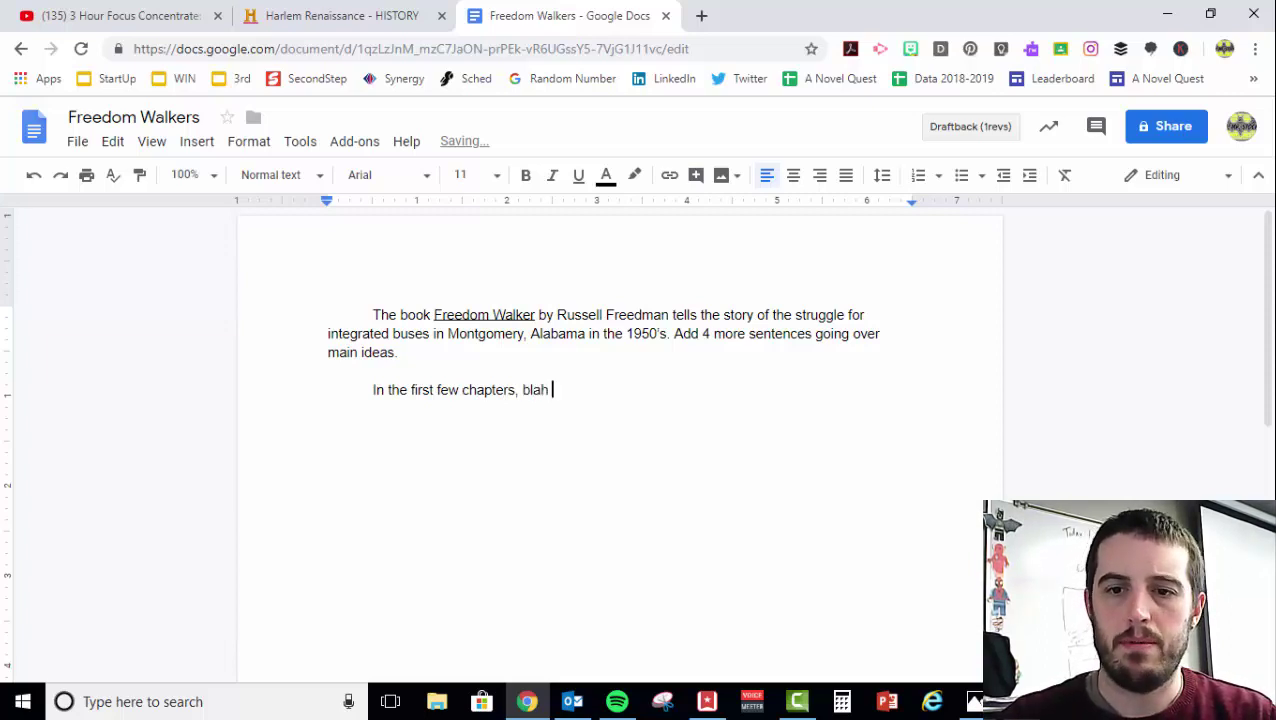
{"action": "type", "text": "blah blah"}
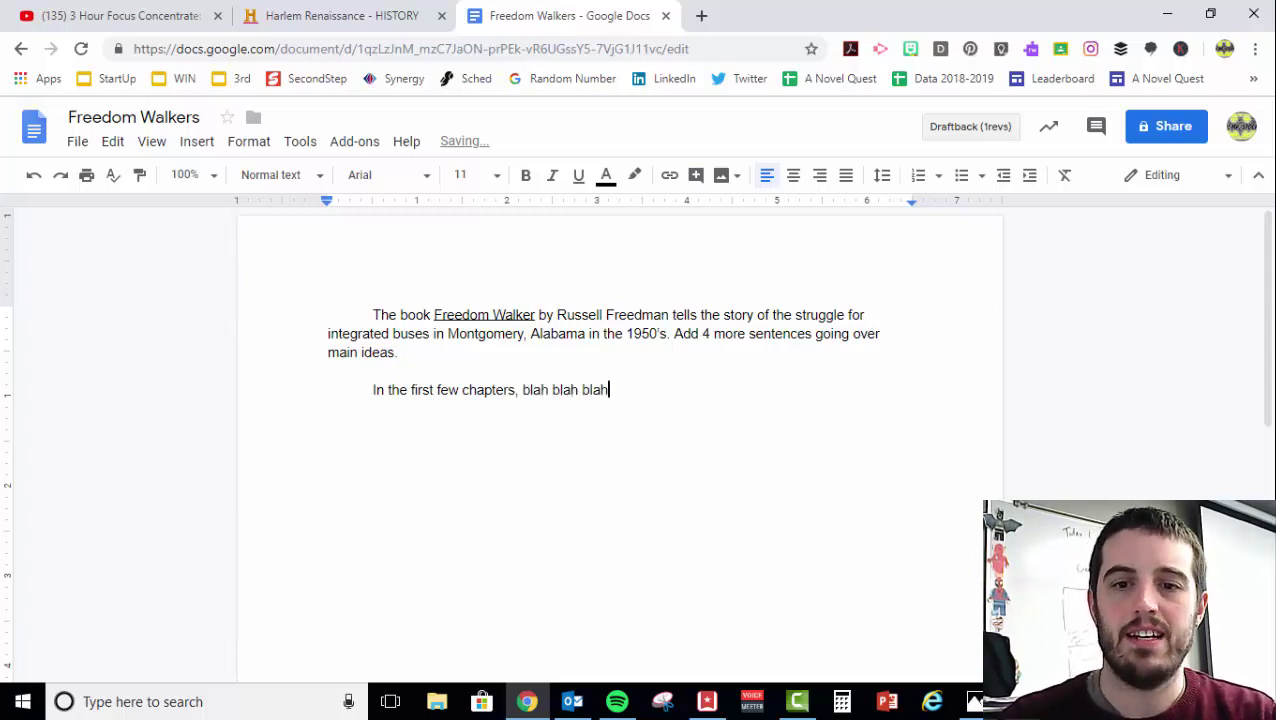
{"action": "type", "text": "."}
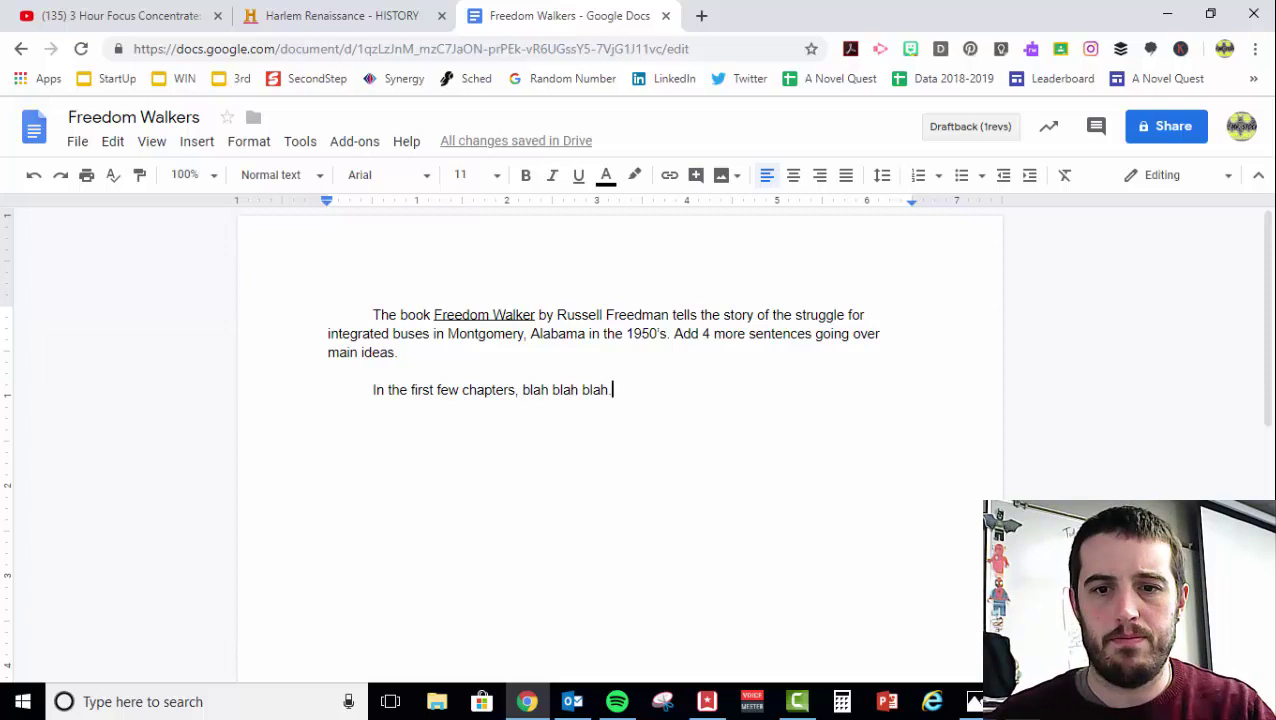
- Add another indented paragraph reading "In the next few chapters, blah blah blah."
{"action": "key", "text": "Return"}
{"action": "key", "text": "Return"}
{"action": "key", "text": "Tab"}
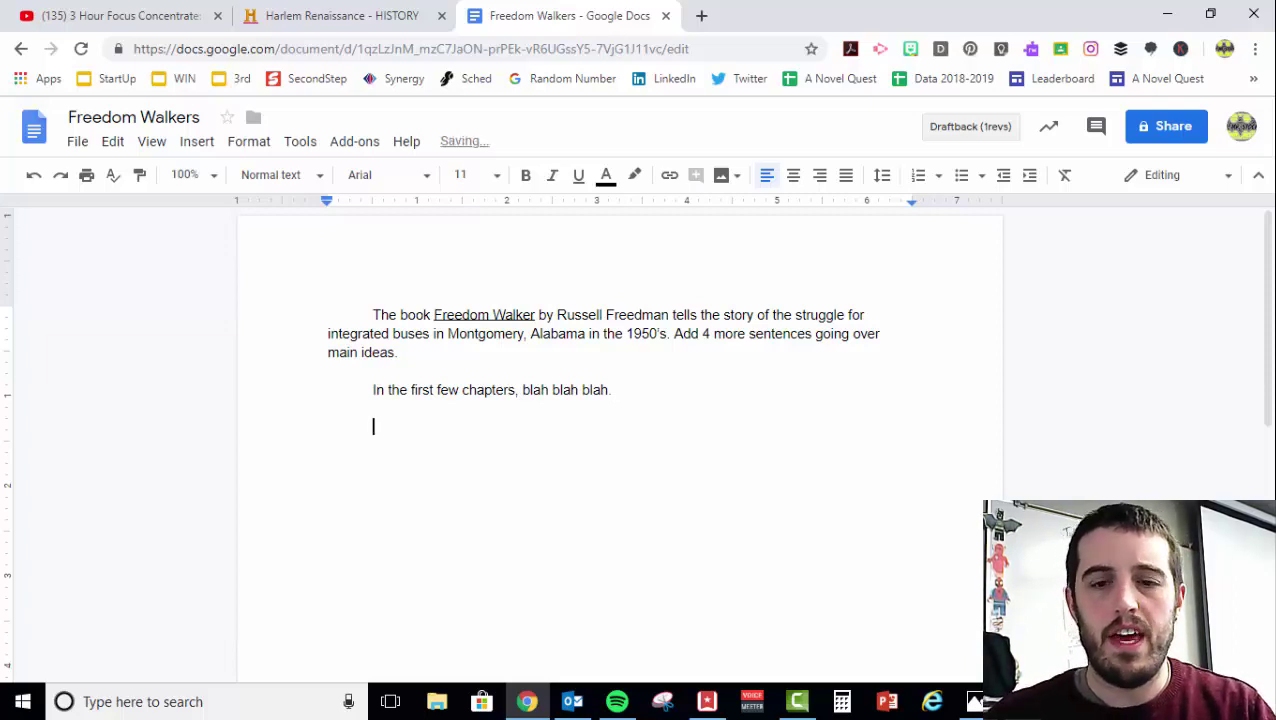
{"action": "type", "text": "In the nex"}
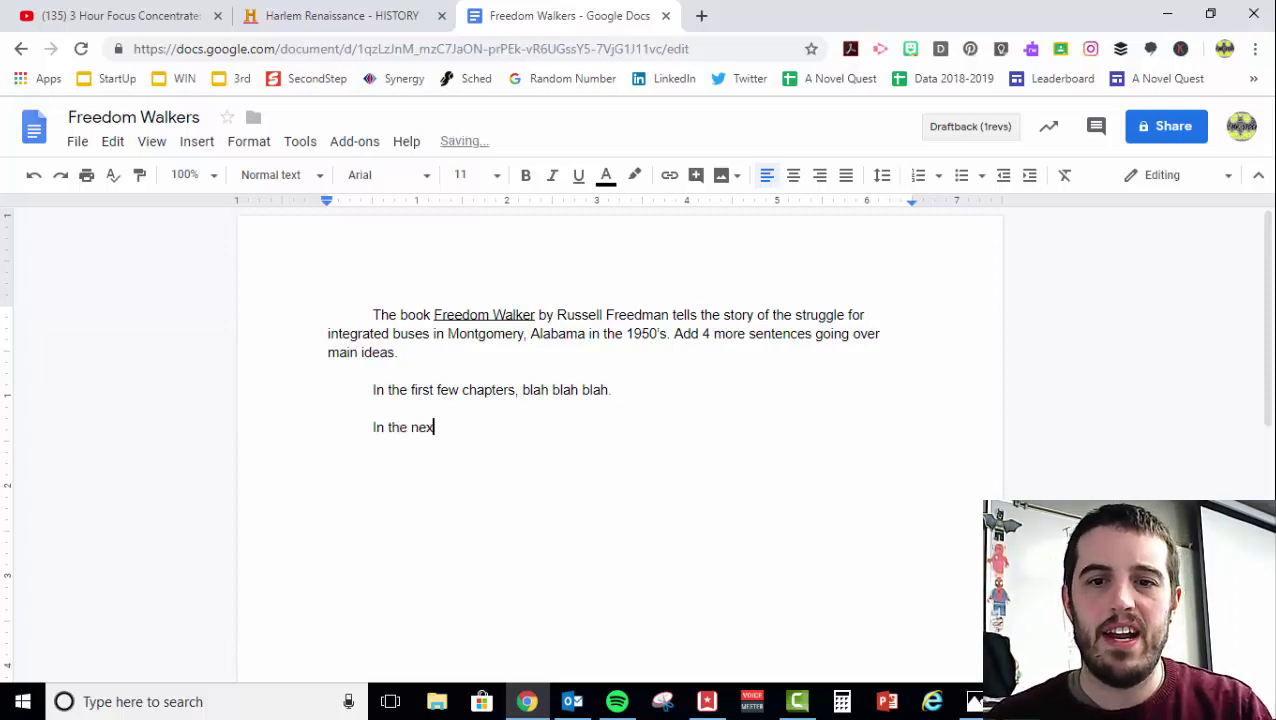
{"action": "type", "text": "t few chapte"}
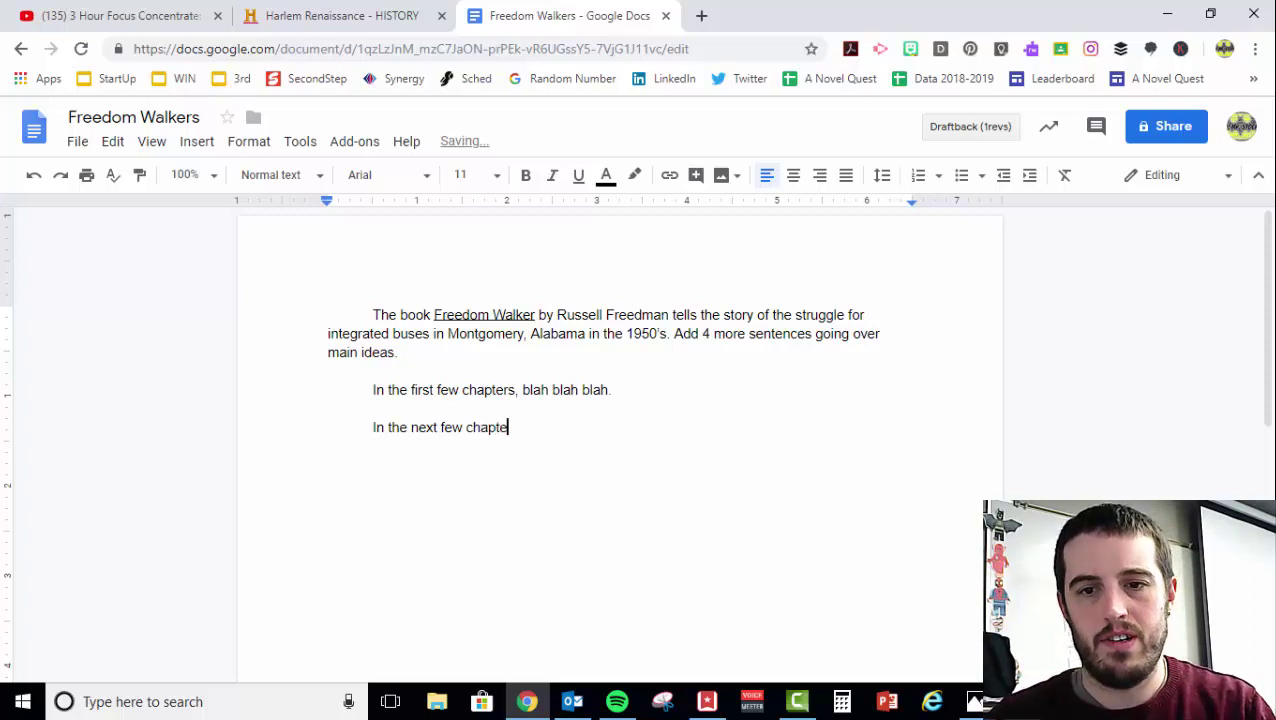
{"action": "type", "text": "rs, blah"}
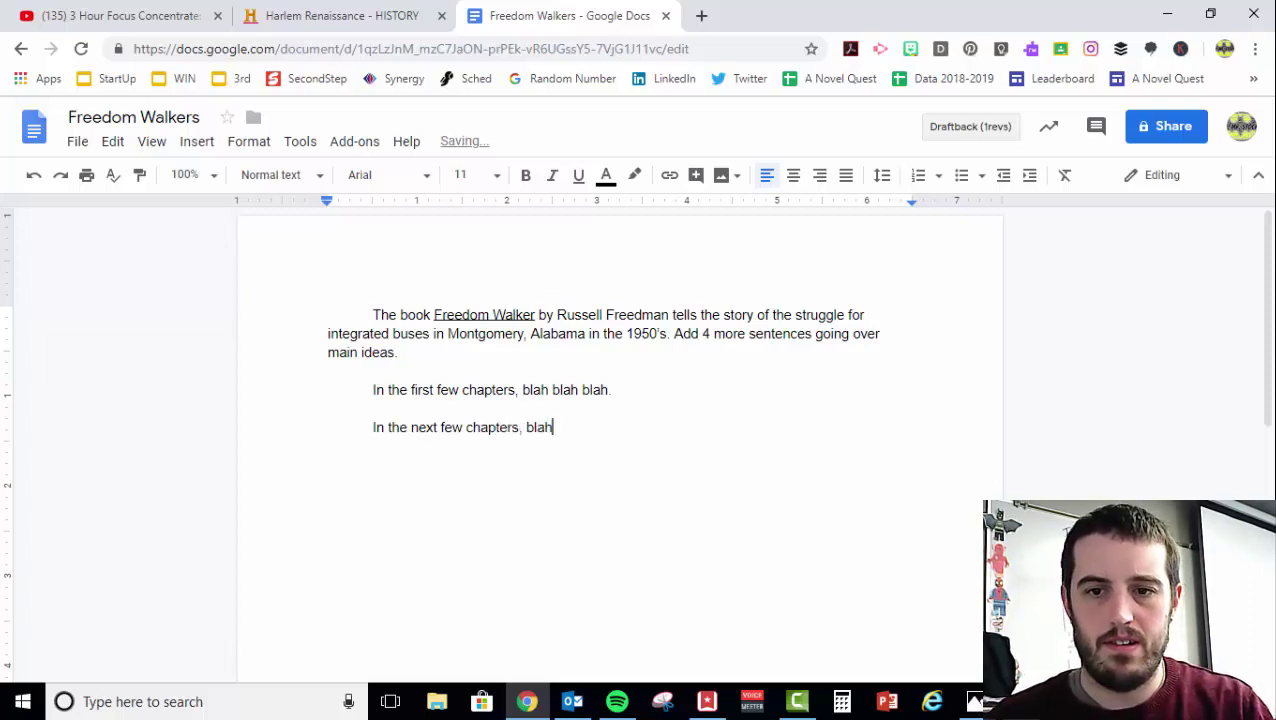
{"action": "type", "text": " blah blah."}
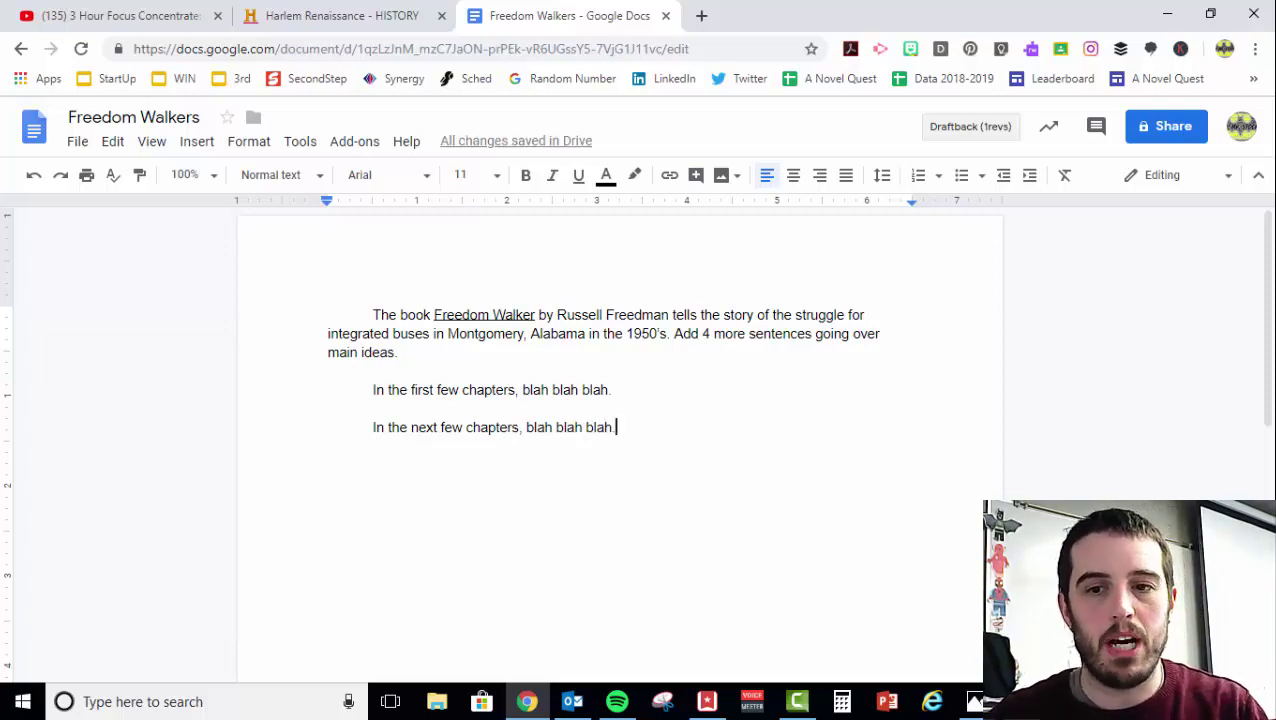
- Append the chapter reference "(chapter 1-2)" to the end of the "In the first few chapters" paragraph
{"action": "key", "text": "Up"}
{"action": "key", "text": "Up"}
{"action": "type", "text": "("}
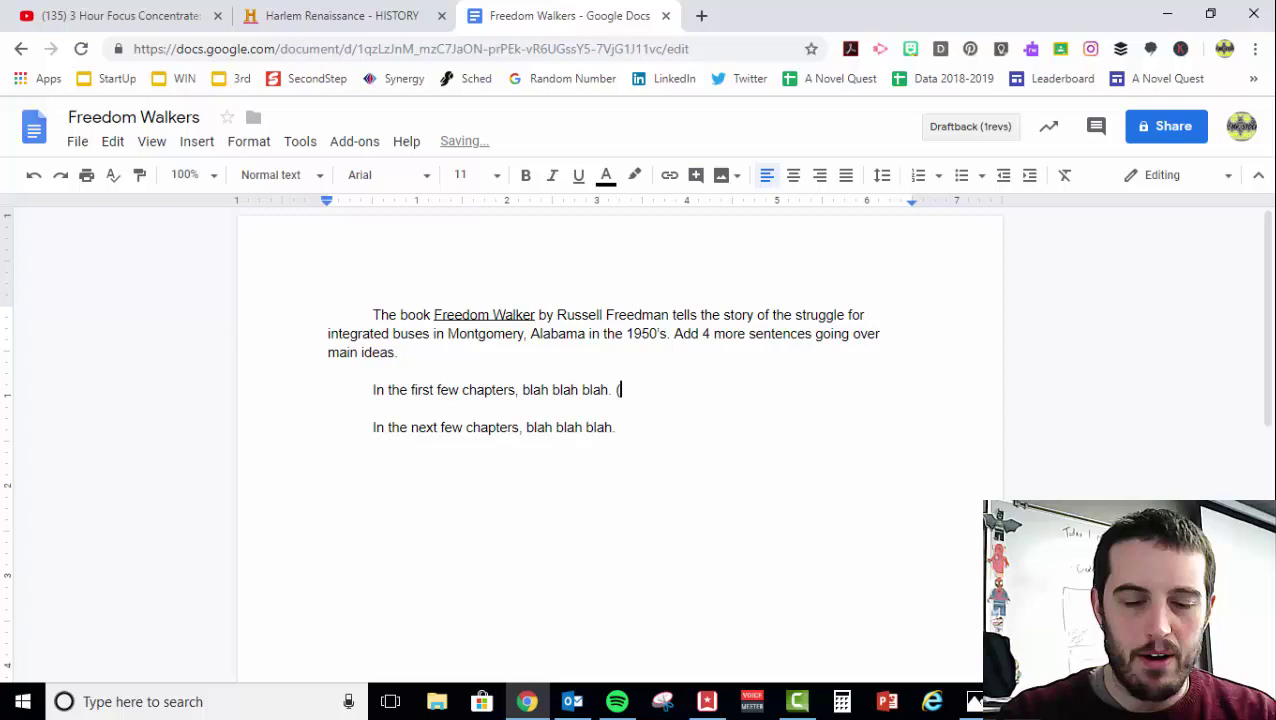
{"action": "type", "text": "chapter  "}
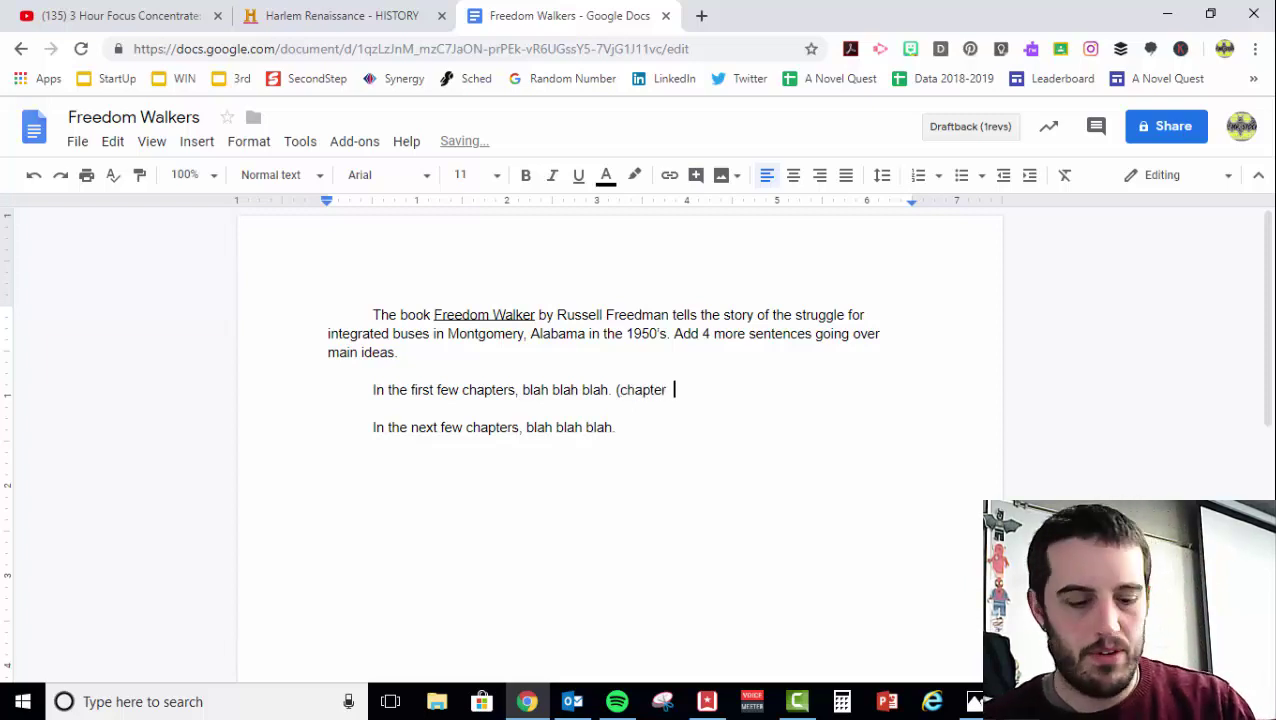
{"action": "type", "text": "1-2)"}
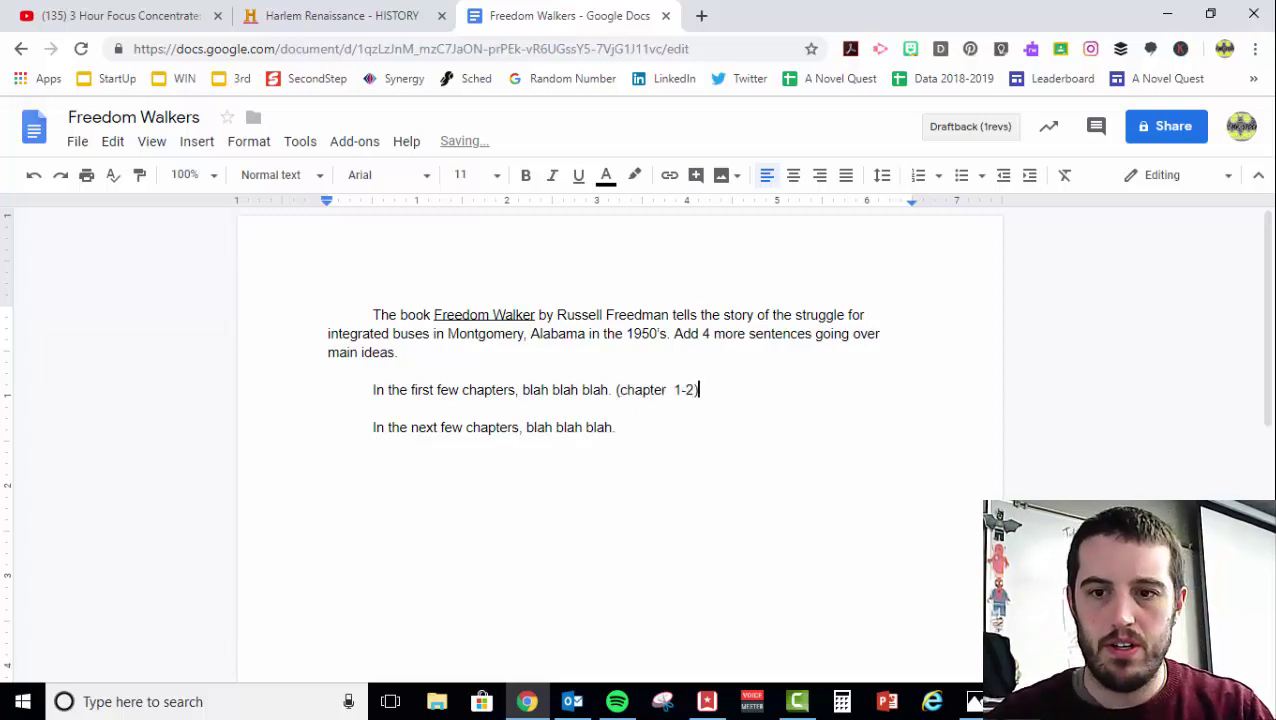
- Append "(chapter 3-4)" to the "In the next few chapters" paragraph and start a new paragraph below it
{"action": "key", "text": "Down"}
{"action": "key", "text": "Down"}
{"action": "type", "text": "(cha"}
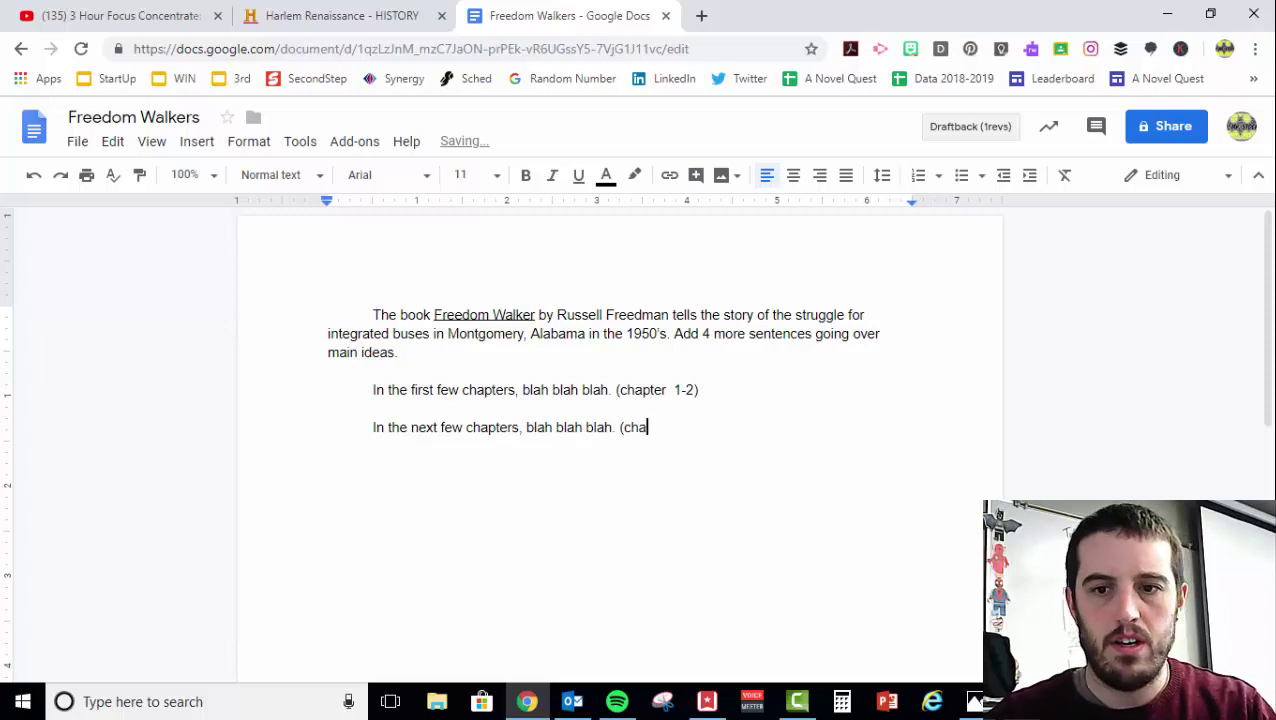
{"action": "type", "text": "pter 3-4"}
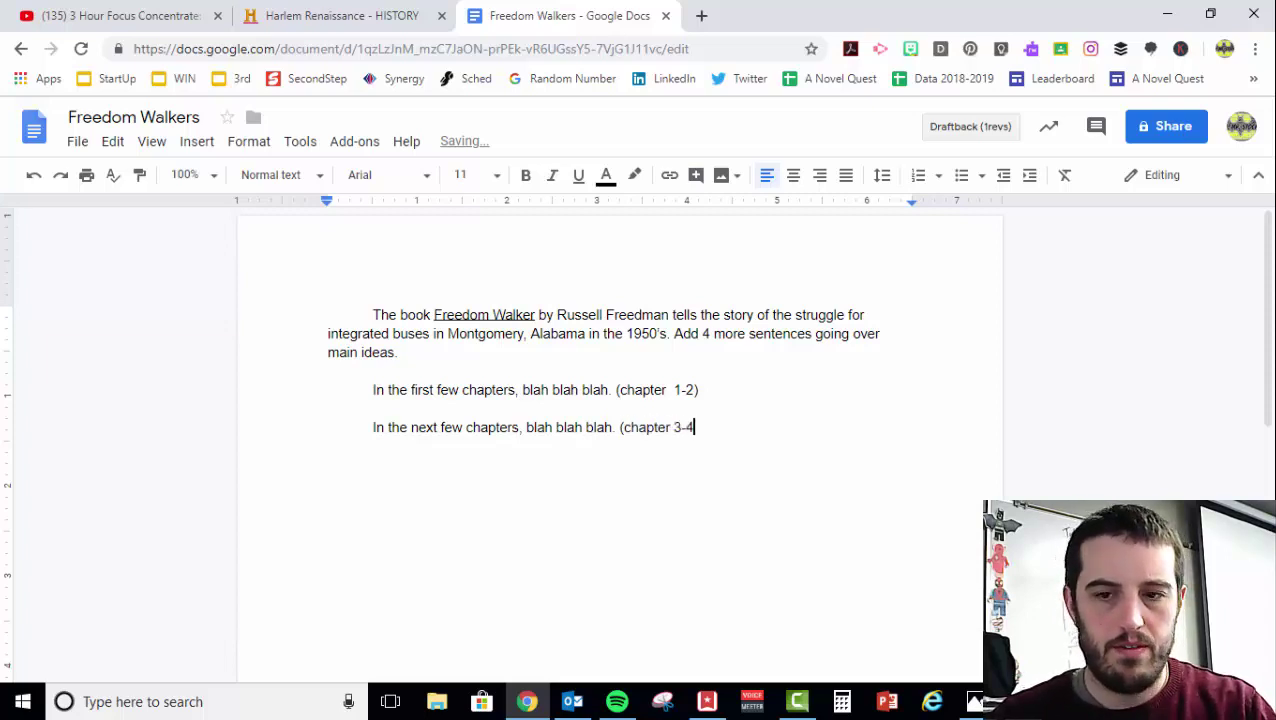
{"action": "type", "text": ")"}
{"action": "key", "text": "Return"}
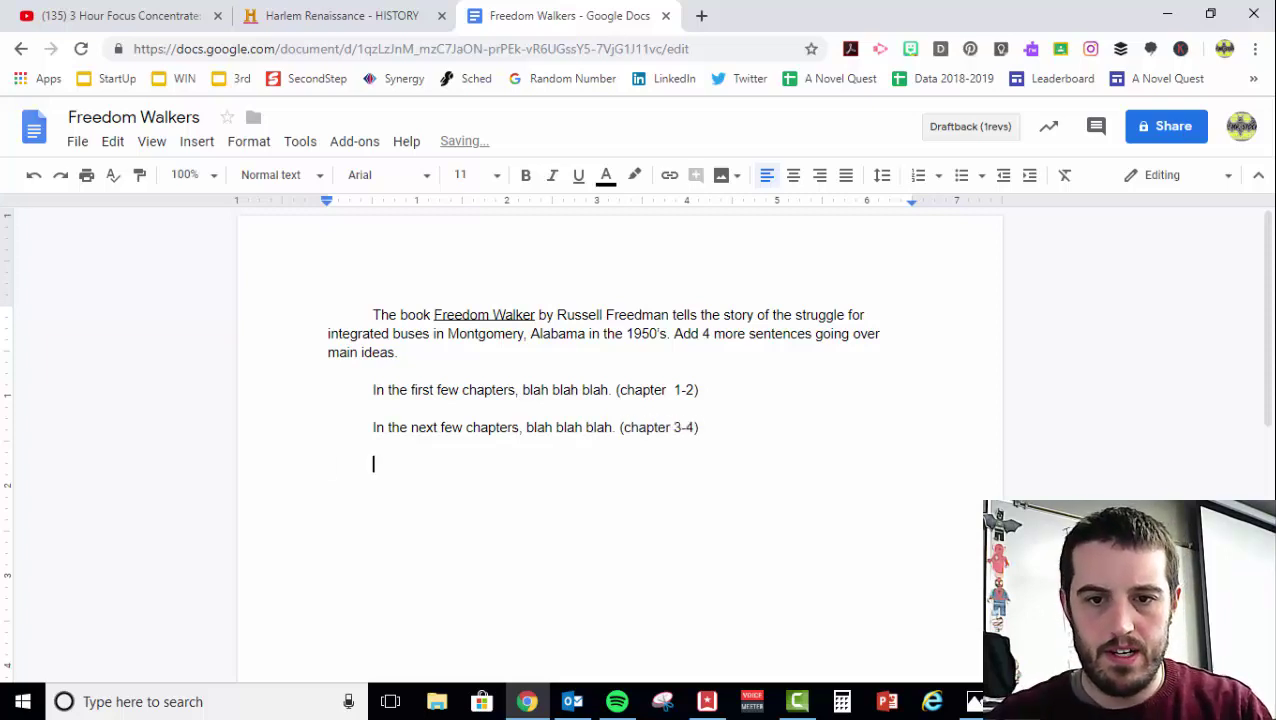
{"action": "type", "text": "Int"}
{"action": "key", "text": "BackSpace"}
{"action": "key", "text": "BackSpace"}
{"action": "key", "text": "BackSpace"}
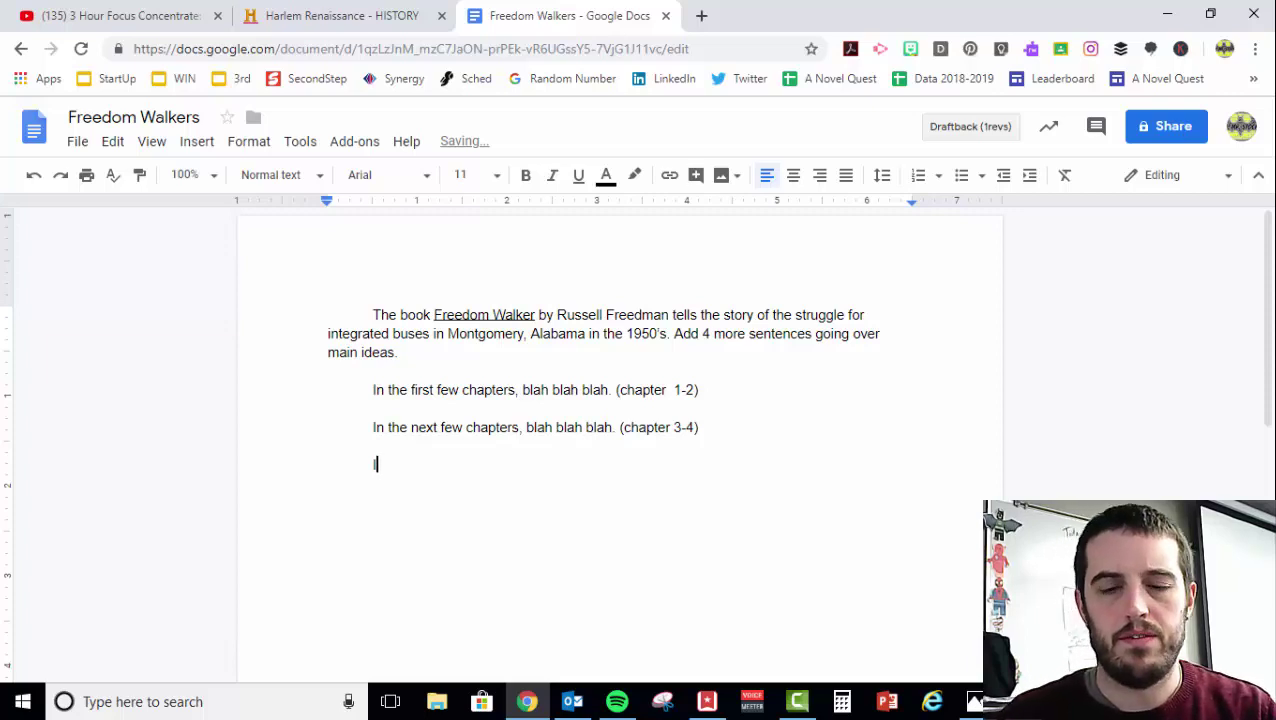
{"action": "type", "text": "In the last "}
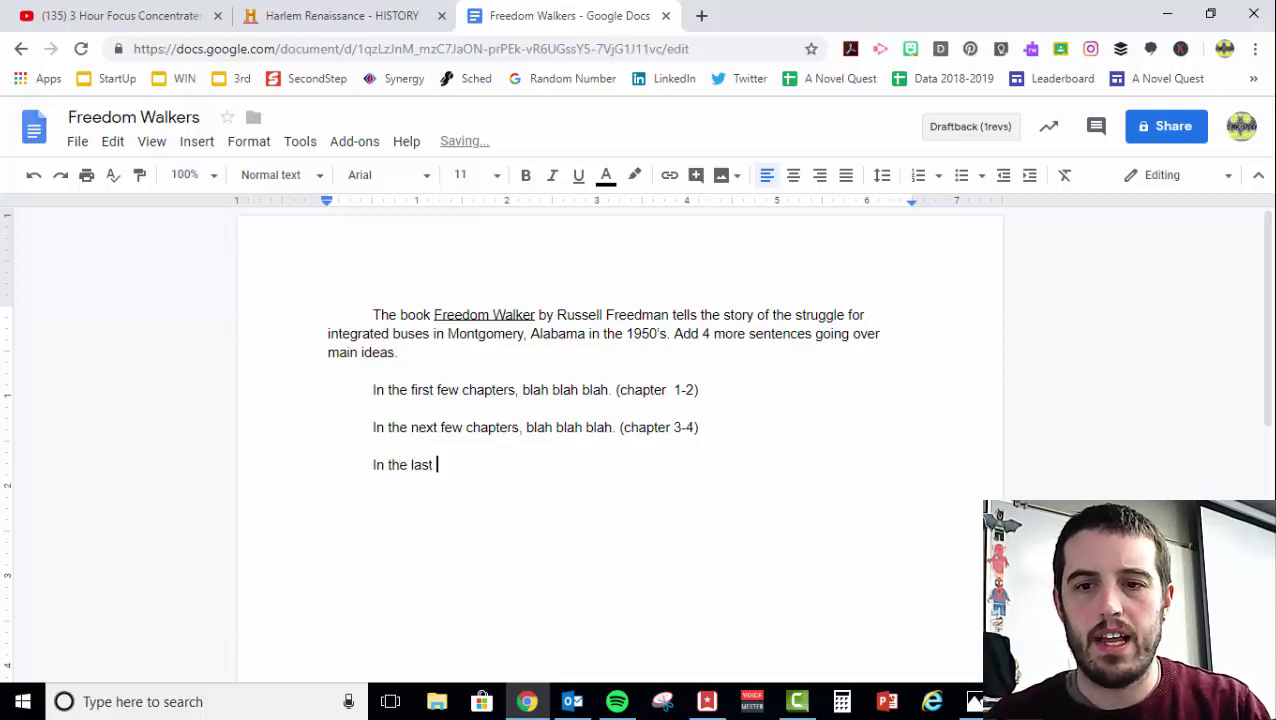
{"action": "type", "text": "few"}
{"action": "key", "text": "BackSpace"}
{"action": "key", "text": "BackSpace"}
{"action": "key", "text": "BackSpace"}
{"action": "key", "text": "BackSpace"}
{"action": "key", "text": "BackSpace"}
{"action": "key", "text": "BackSpace"}
{"action": "key", "text": "BackSpace"}
{"action": "key", "text": "BackSpace"}
{"action": "key", "text": "BackSpace"}
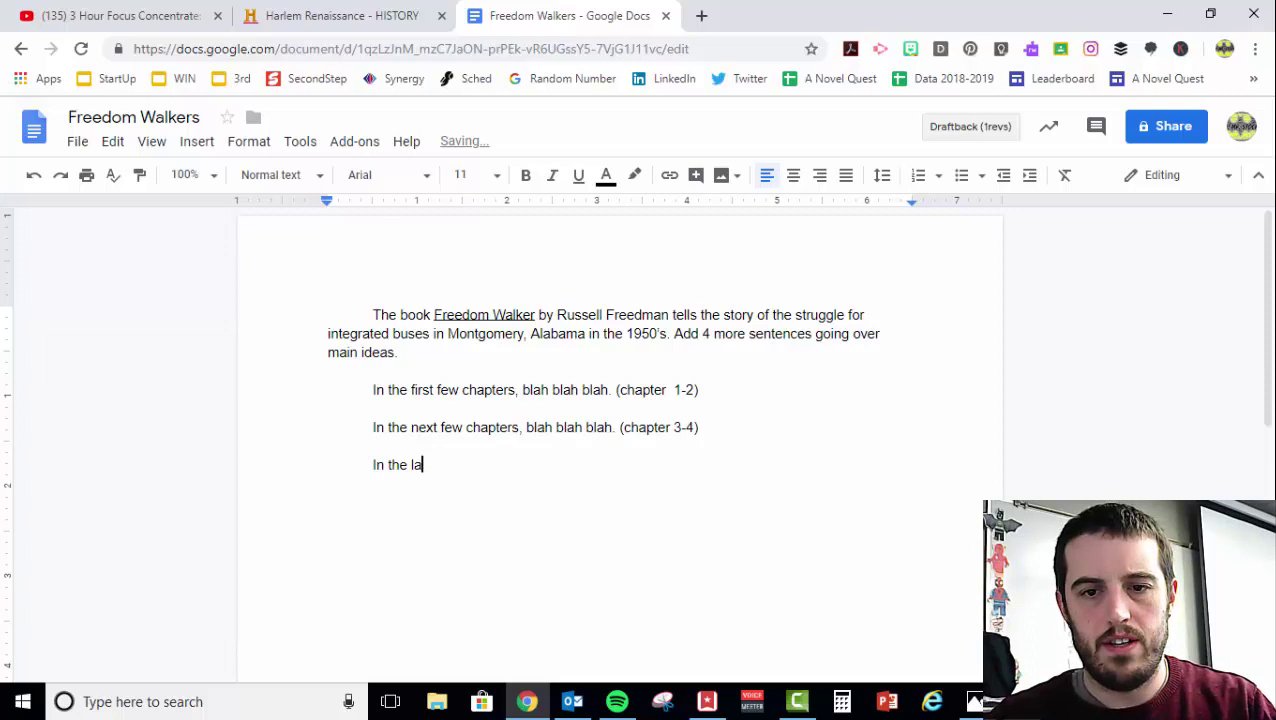
{"action": "key", "text": "BackSpace"}
{"action": "key", "text": "BackSpace"}
{"action": "key", "text": "BackSpace"}
{"action": "key", "text": "BackSpace"}
{"action": "key", "text": "BackSpace"}
{"action": "key", "text": "BackSpace"}
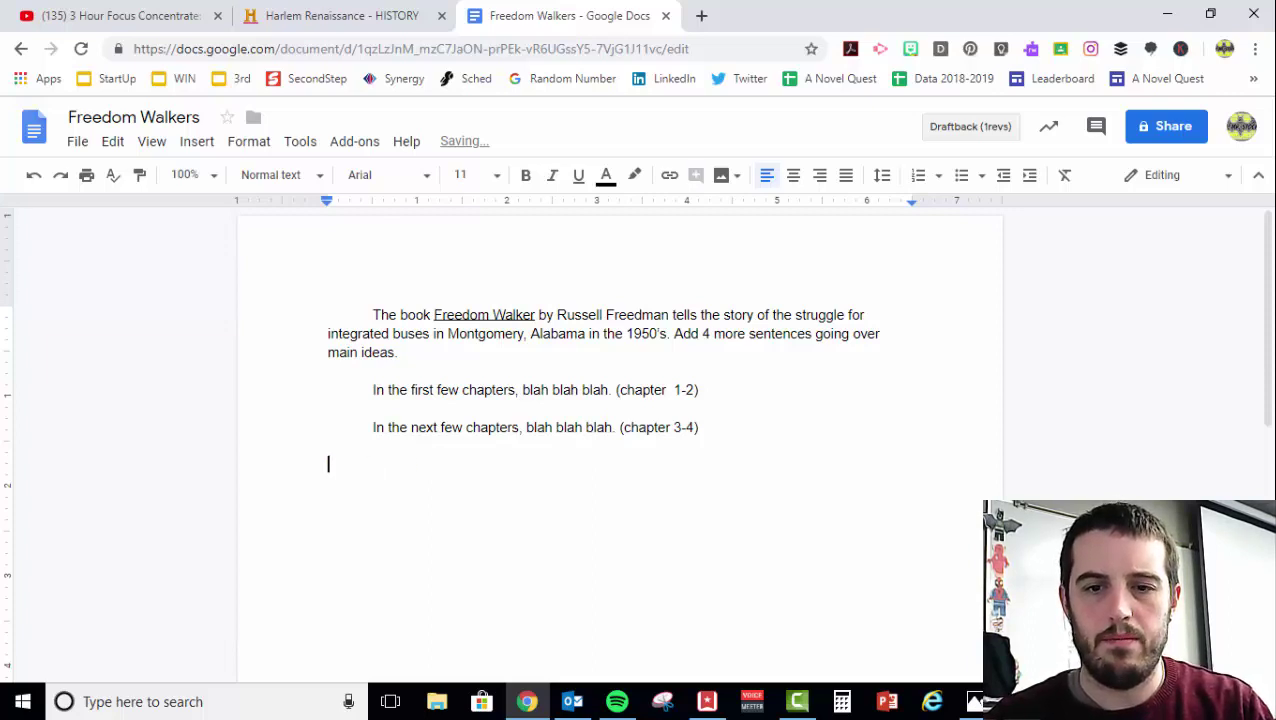
- Write the third body paragraph's placeholder as "After that, (chapter 5-6)", indented like the paragraphs above
{"action": "type", "text": "After "}
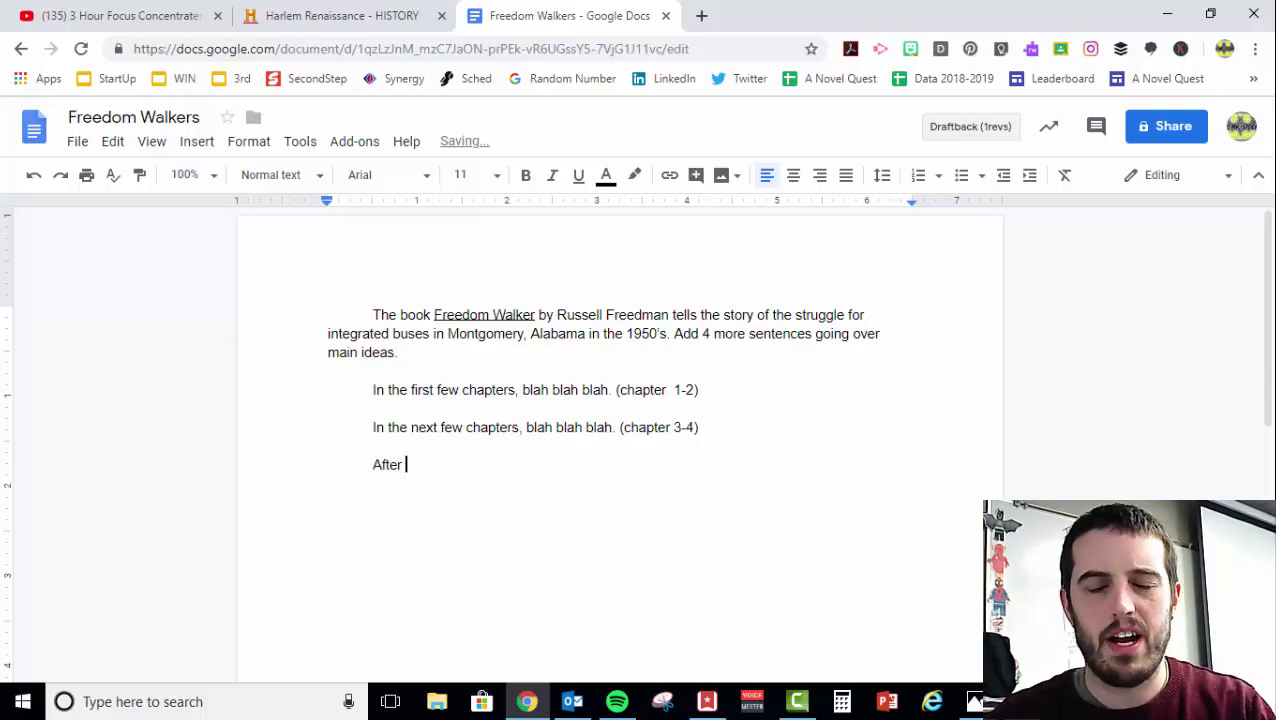
{"action": "type", "text": "that, "}
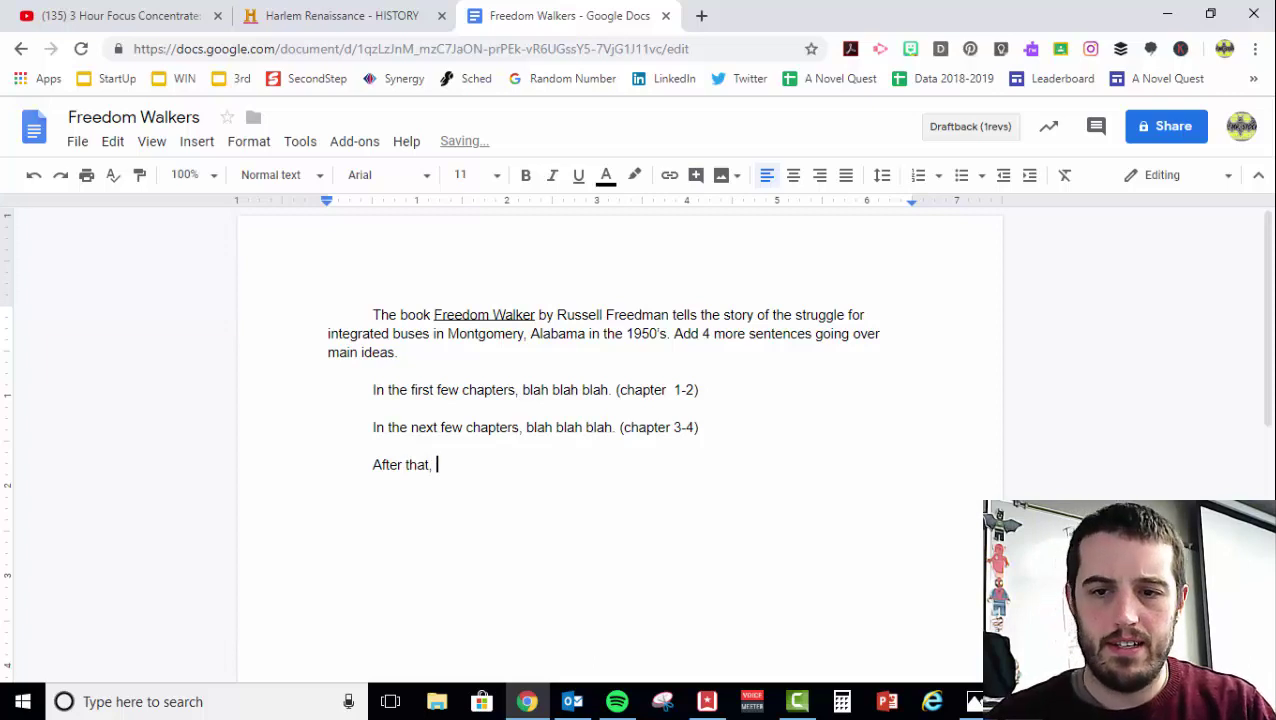
{"action": "type", "text": "(chapt"}
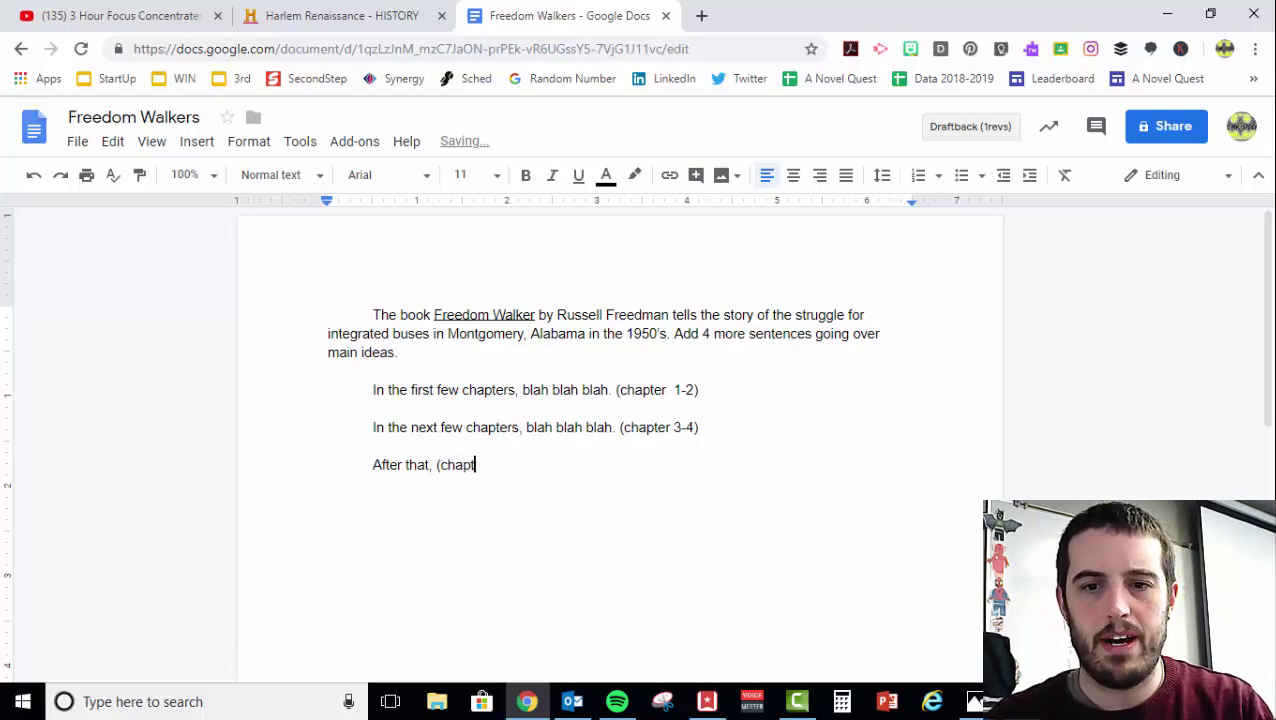
{"action": "type", "text": "er "}
{"action": "type", "text": "5-6)"}
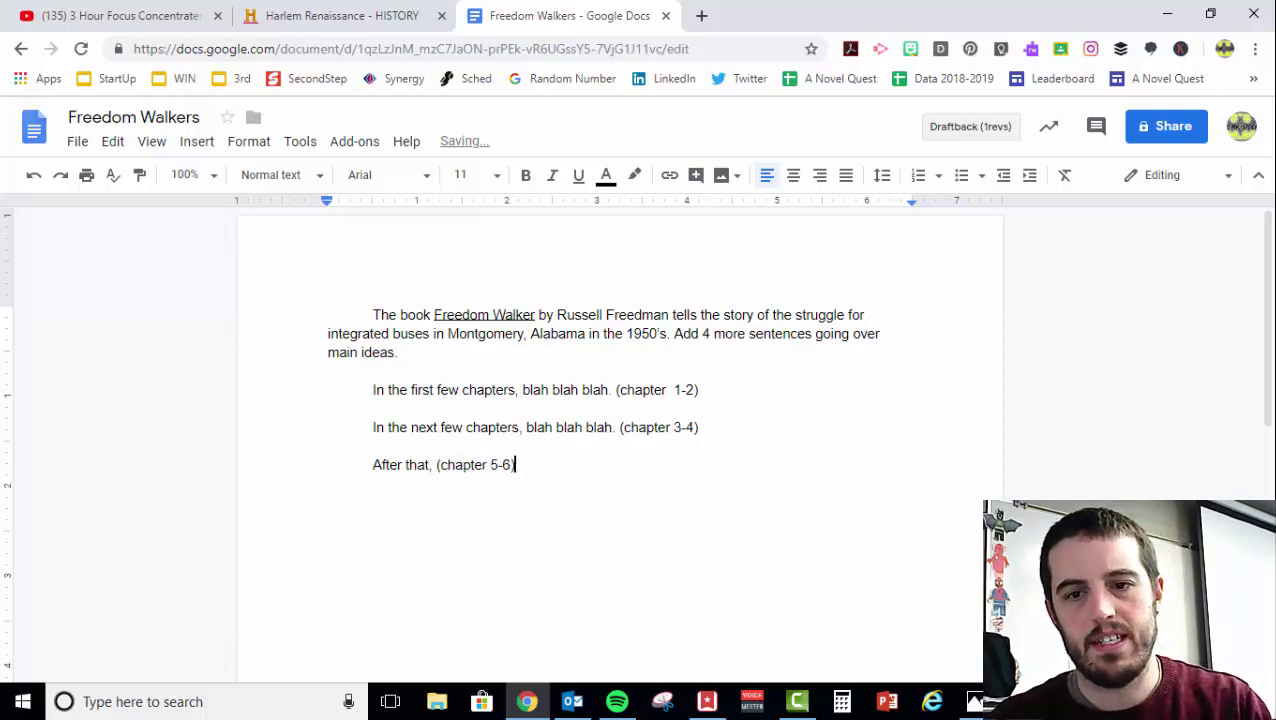
- Add a fourth indented body paragraph reading "The book ends by talking about (chapter 7-8)"
{"action": "key", "text": "Return"}
{"action": "key", "text": "Tab"}
{"action": "type", "text": "T"}
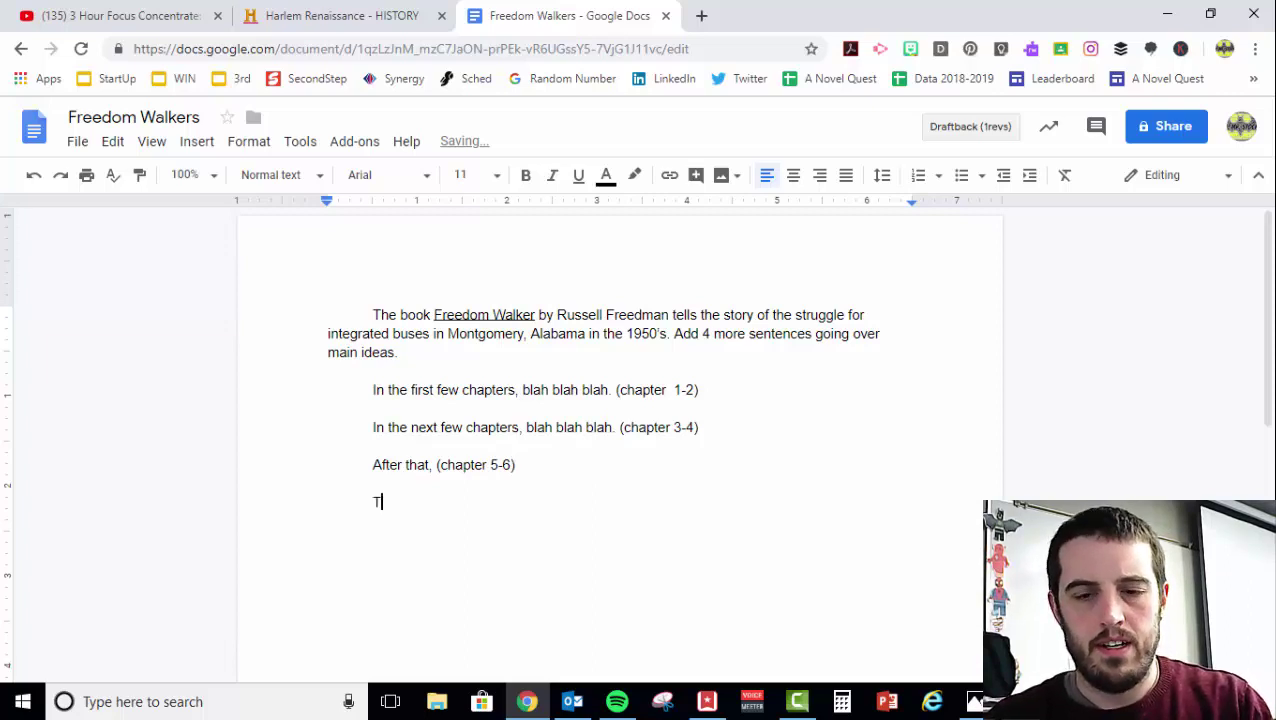
{"action": "type", "text": "he book ends "}
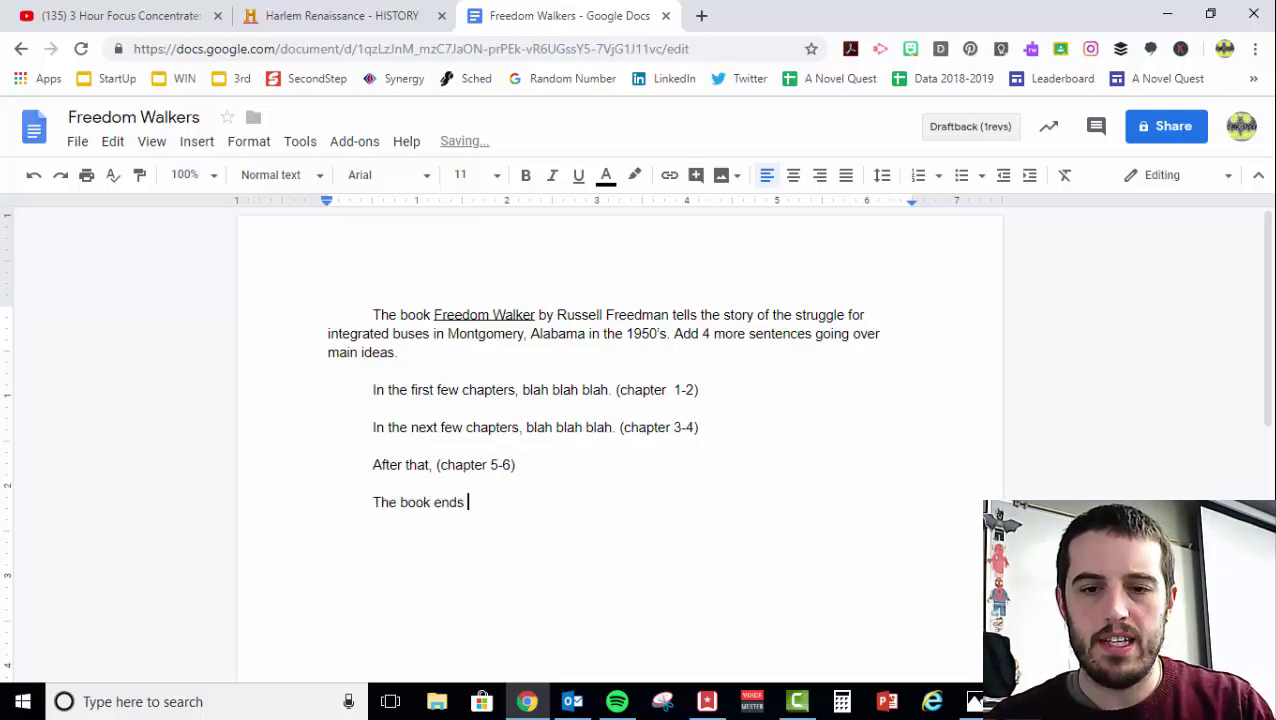
{"action": "type", "text": "by talking ab"}
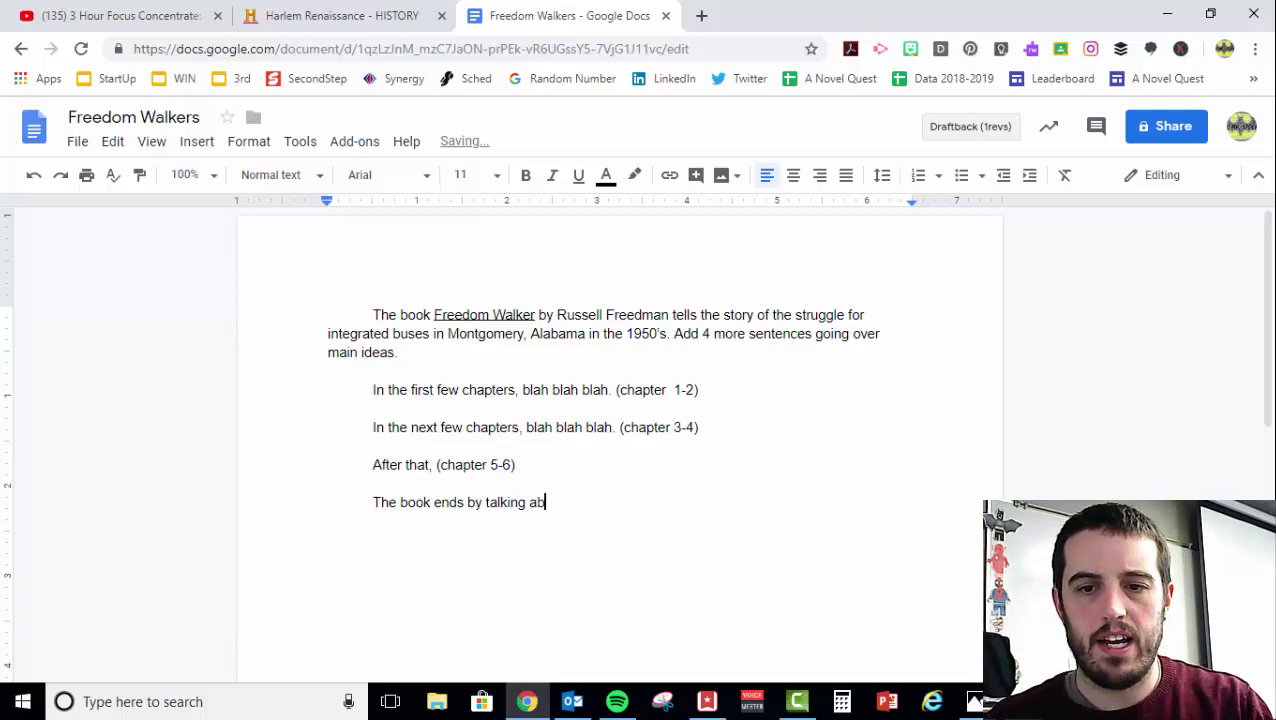
{"action": "type", "text": "out (ca"}
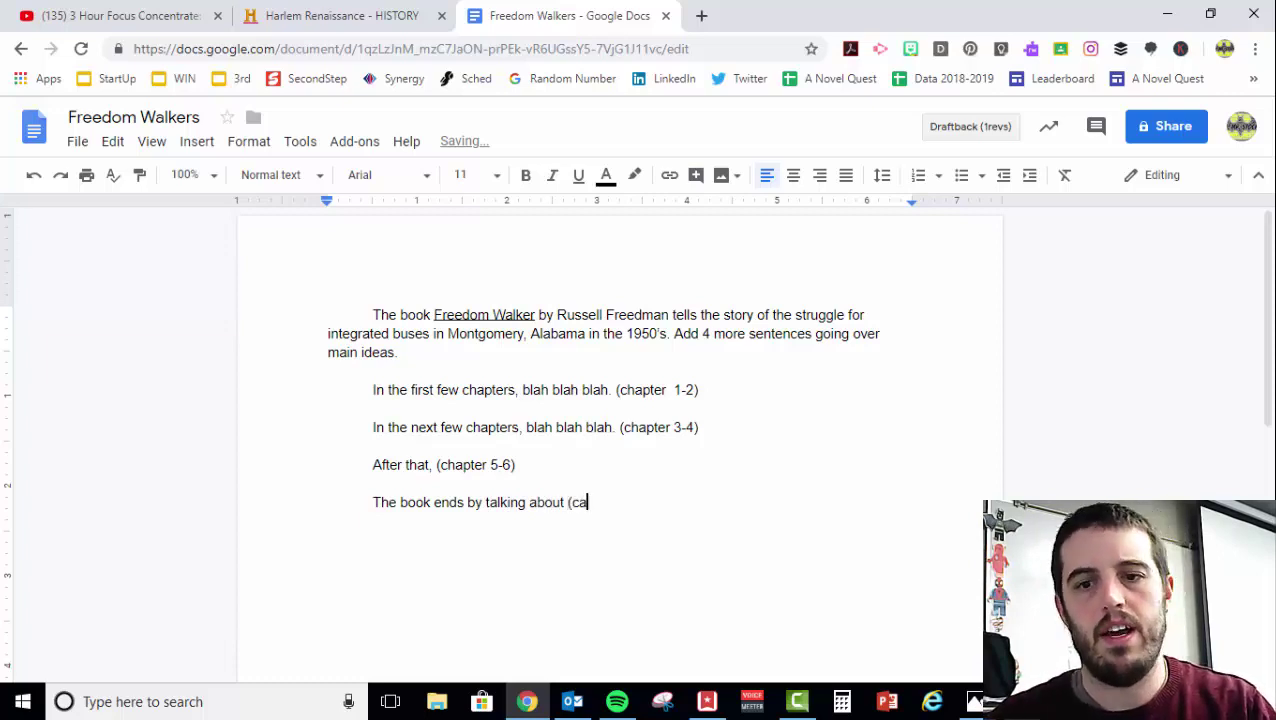
{"action": "key", "text": "BackSpace"}
{"action": "type", "text": "hapter 7"}
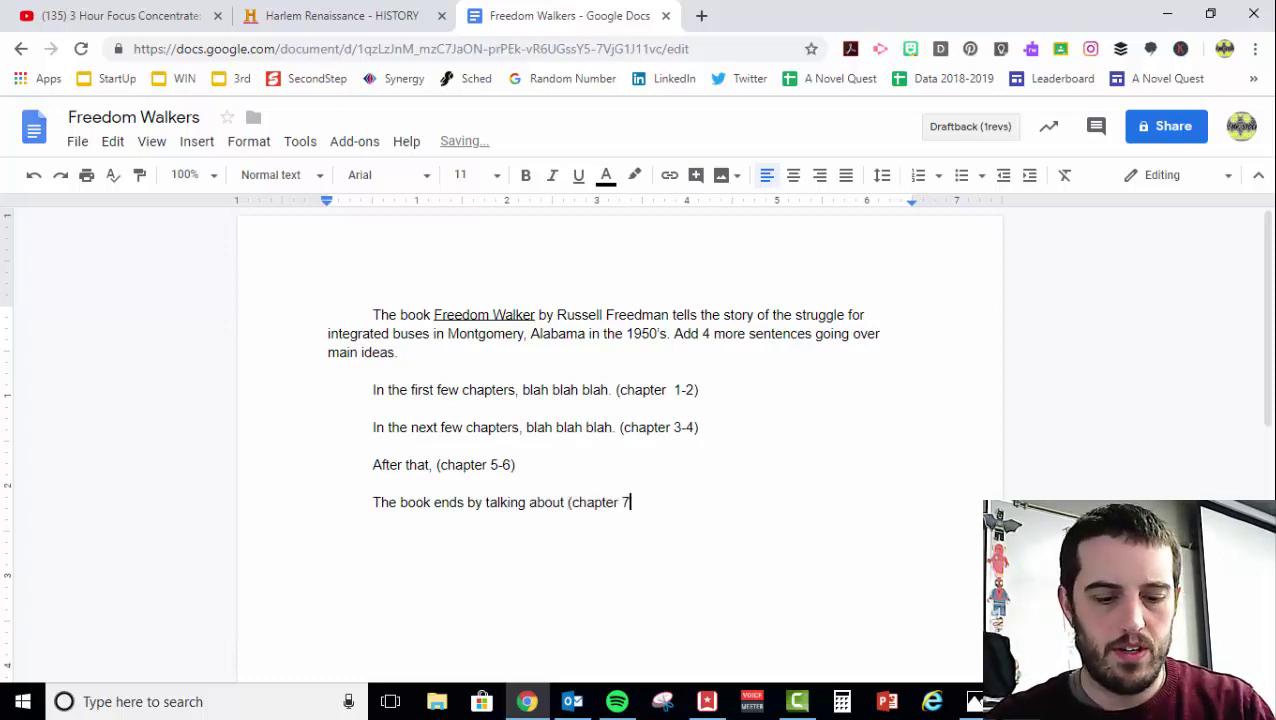
{"action": "type", "text": "-8)"}
- Start an indented closing paragraph reading "Finally, Freedom Walkers", with the book title underlined
{"action": "key", "text": "Return"}
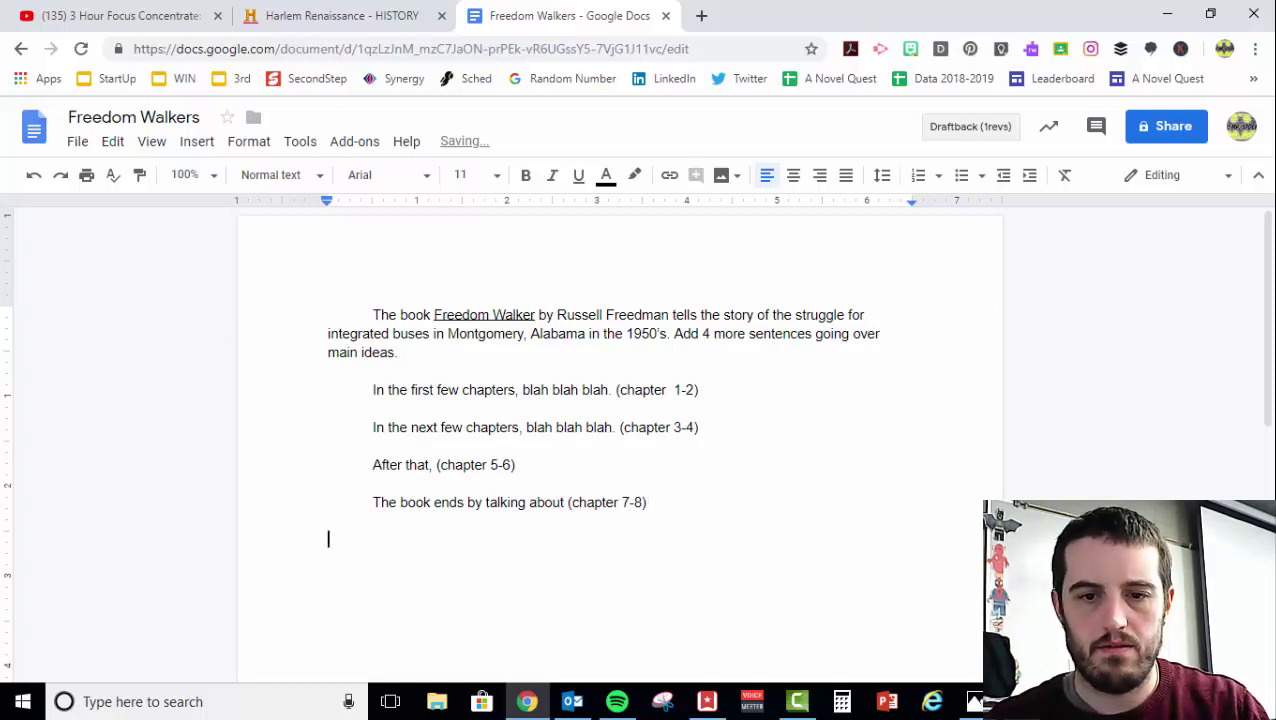
{"action": "key", "text": "Tab"}
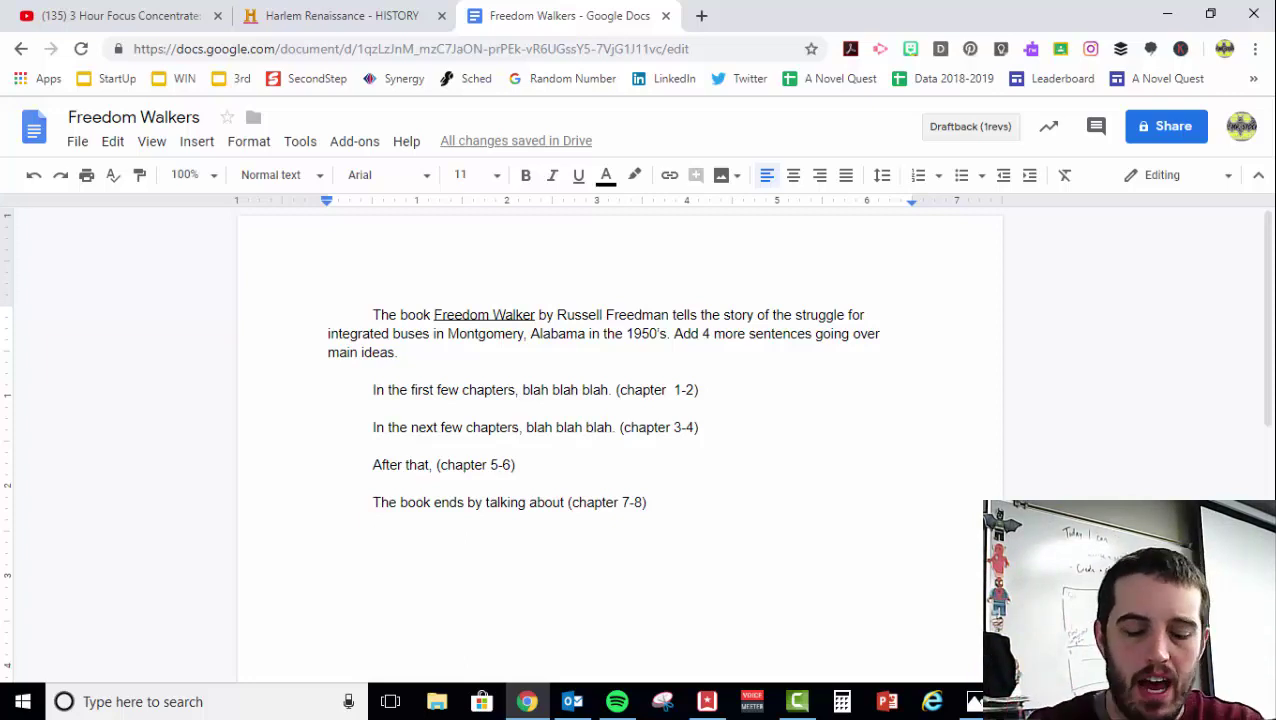
{"action": "type", "text": "Finally,"}
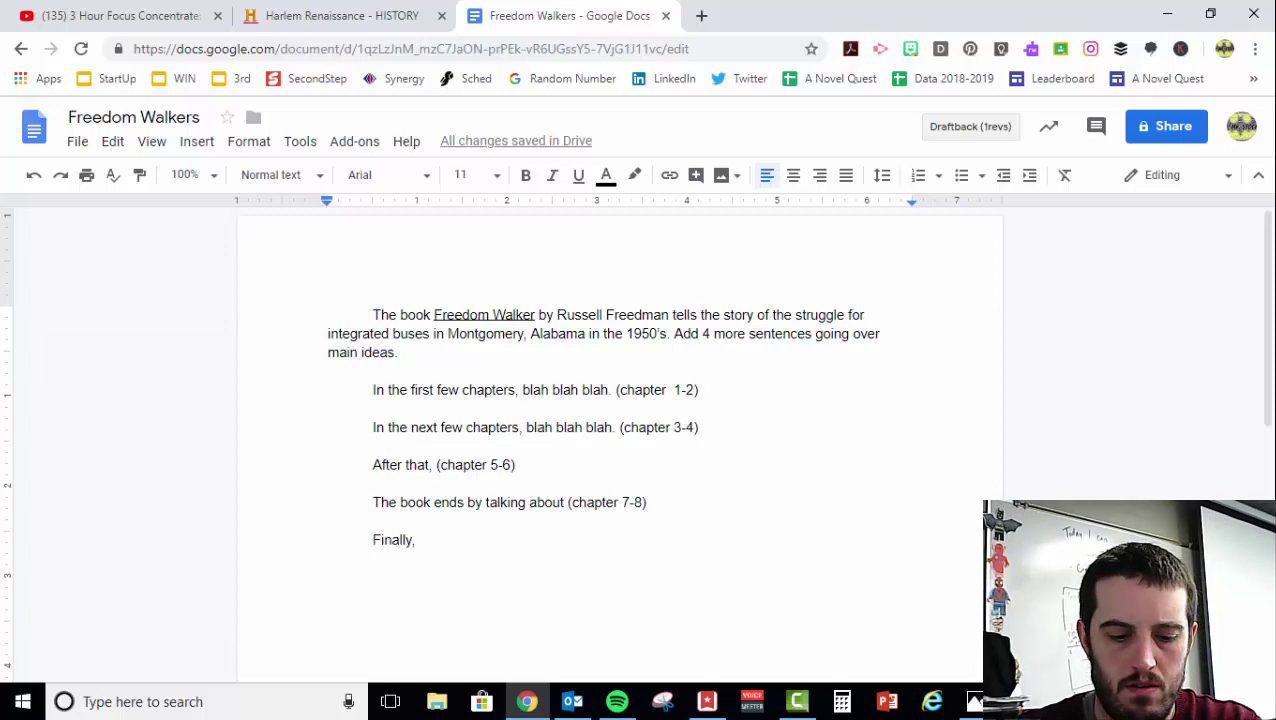
{"action": "key", "text": "ctrl+u"}
{"action": "type", "text": "Freedo"}
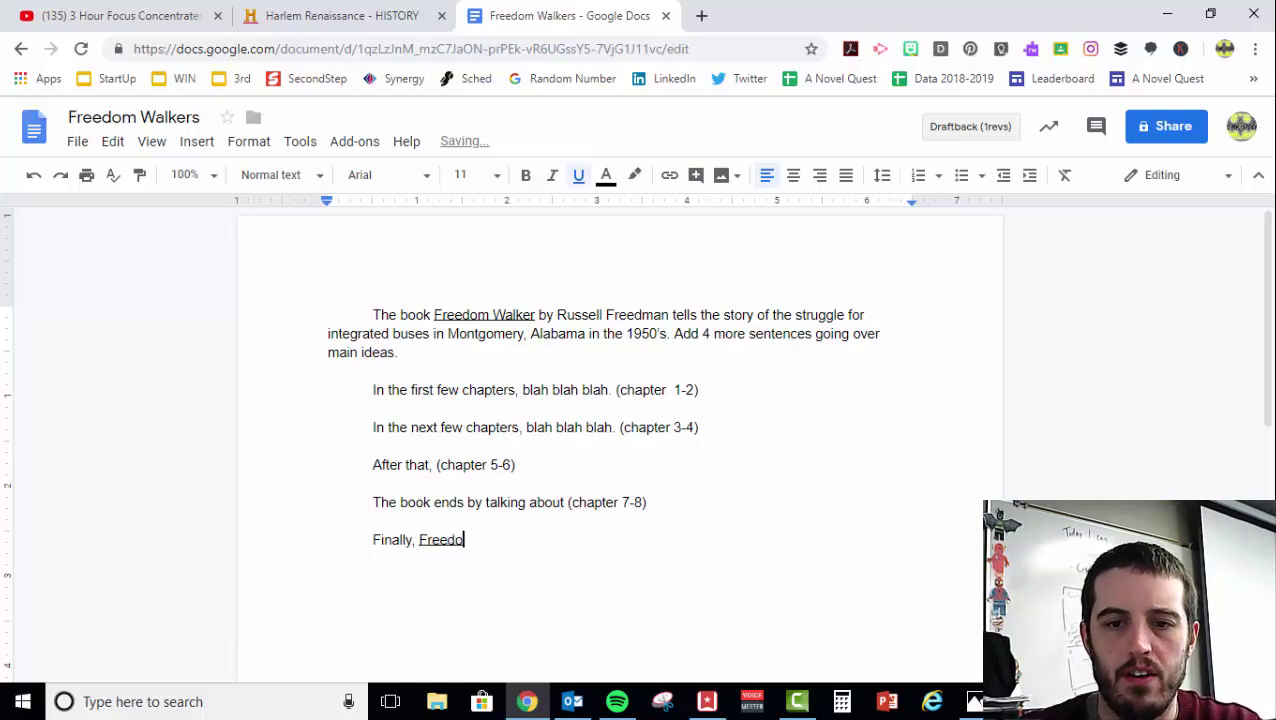
{"action": "type", "text": "m Wlakers"}
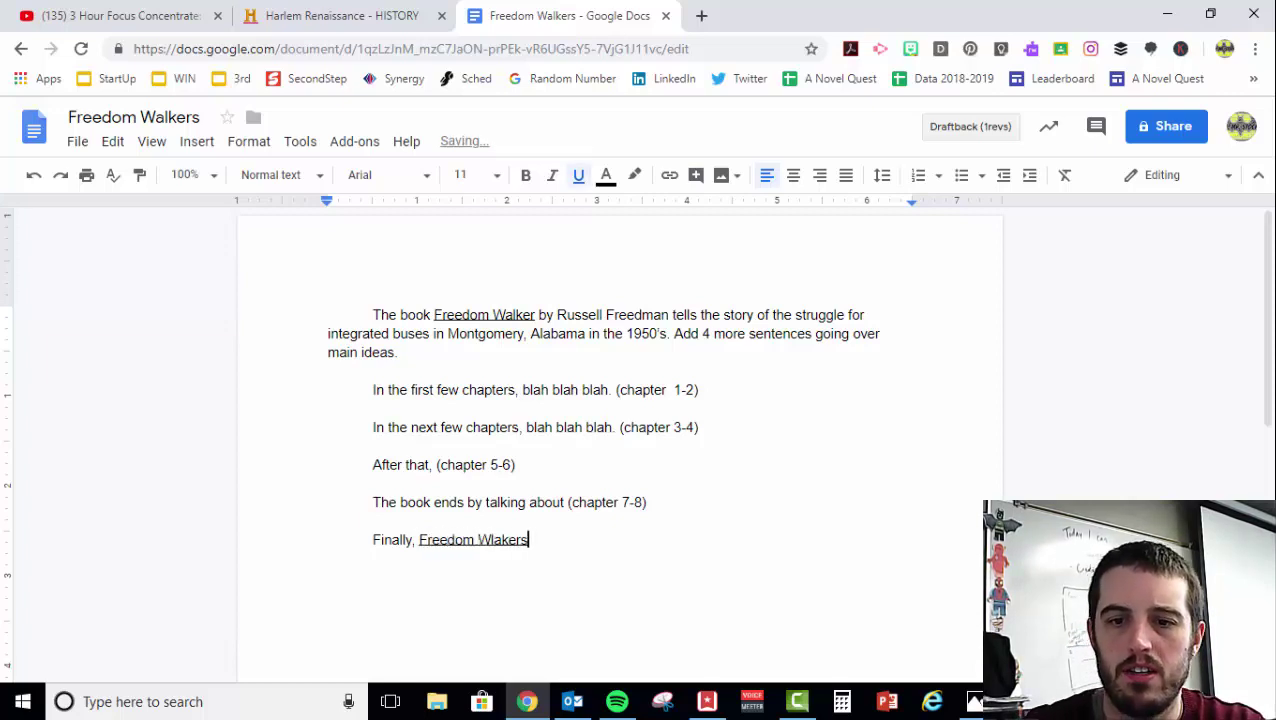
{"action": "key", "text": "BackSpace"}
{"action": "key", "text": "BackSpace"}
{"action": "key", "text": "BackSpace"}
{"action": "key", "text": "BackSpace"}
{"action": "key", "text": "BackSpace"}
{"action": "key", "text": "BackSpace"}
{"action": "type", "text": "alkers"}
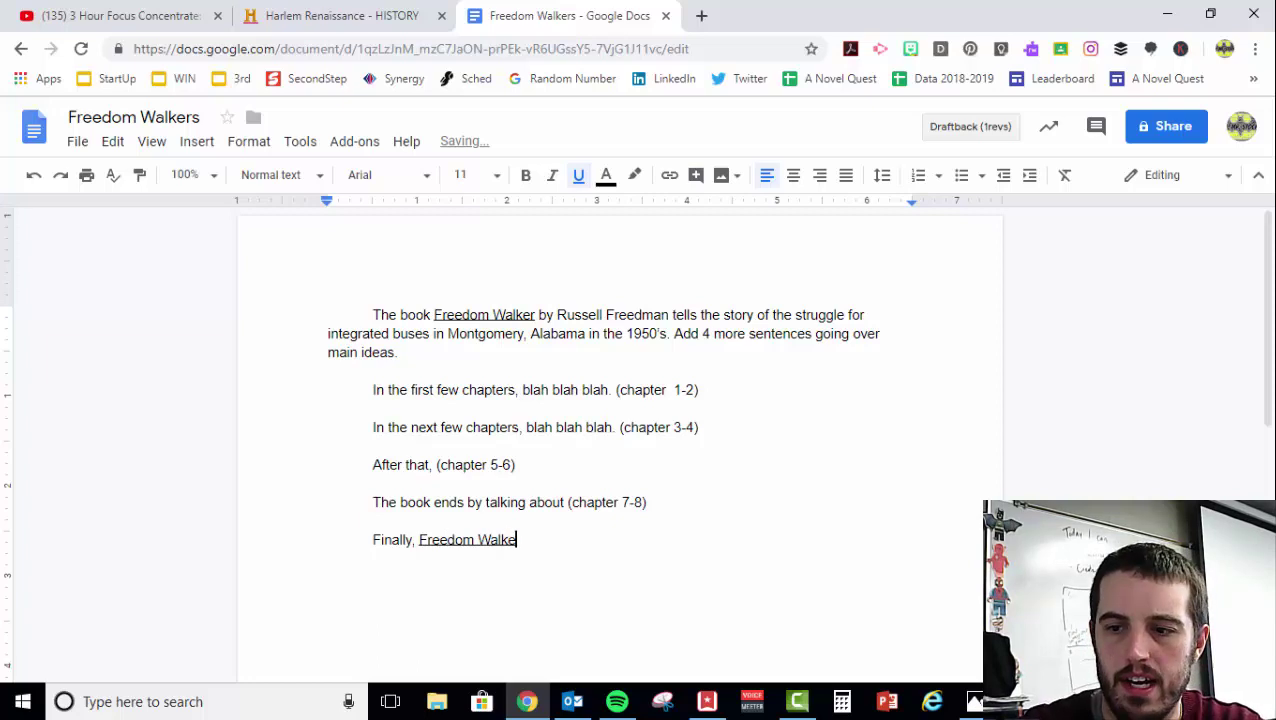
- Correct the underlined book title in the introduction to "Freedom Walkers" and return to the end of the closing paragraph
{"action": "left_click", "coordinate": [537, 316]}
{"action": "type", "text": "s"}
{"action": "left_click", "coordinate": [541, 544]}
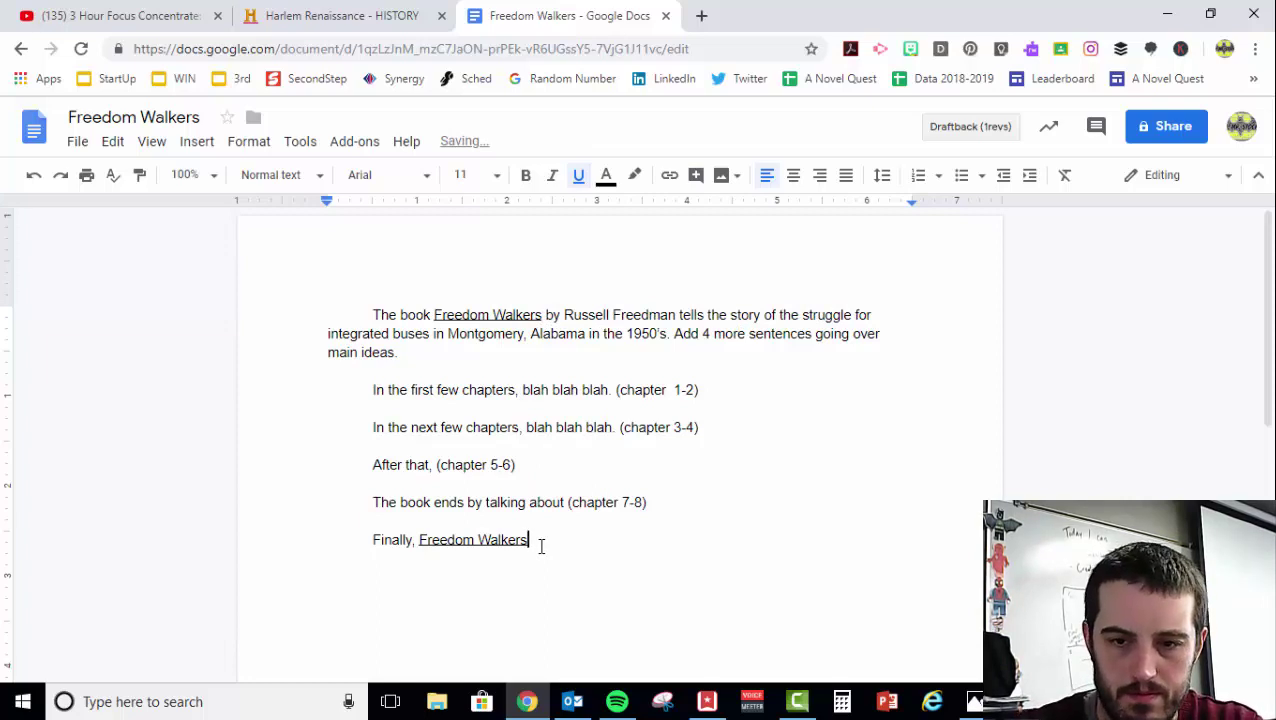
- Complete the closing sentence, without underline, with "taught a valuable lesson about how when people come together for one purpose they can accomplish a lot."
{"action": "key", "text": "ctrl+u"}
{"action": "type", "text": "taught"}
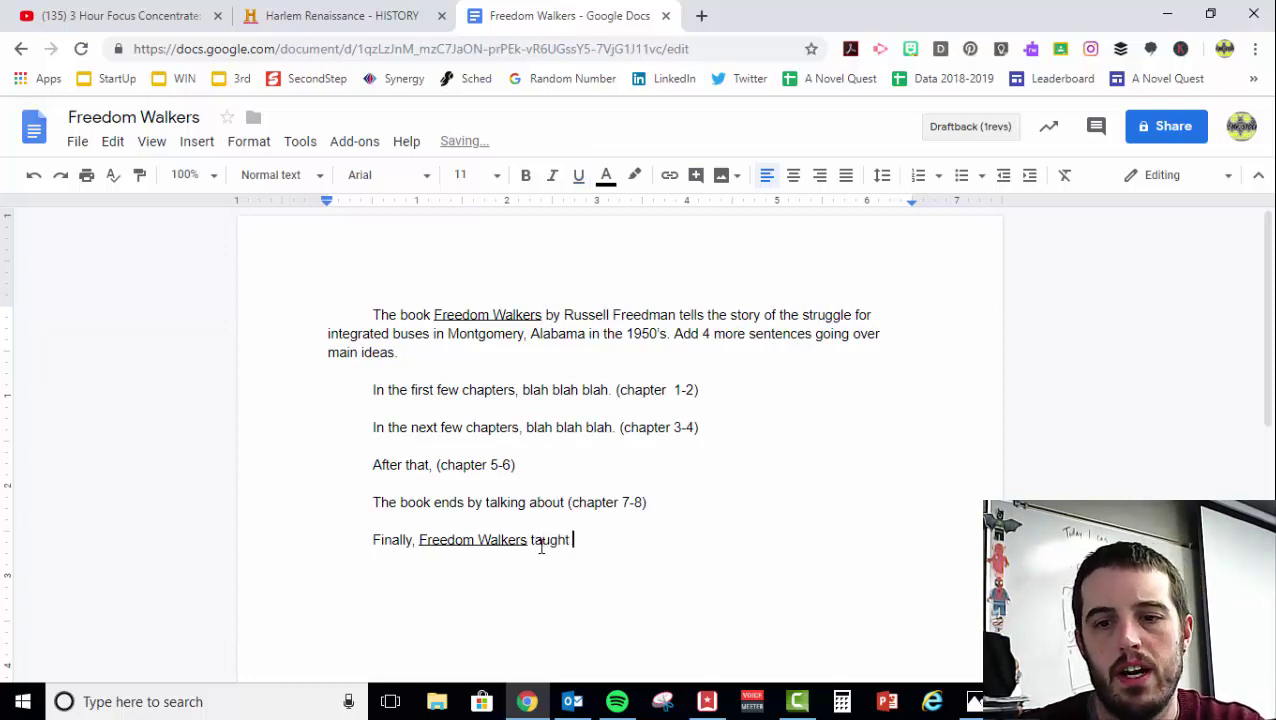
{"action": "key", "text": "BackSpace"}
{"action": "key", "text": "BackSpace"}
{"action": "key", "text": "BackSpace"}
{"action": "key", "text": "BackSpace"}
{"action": "key", "text": "BackSpace"}
{"action": "key", "text": "BackSpace"}
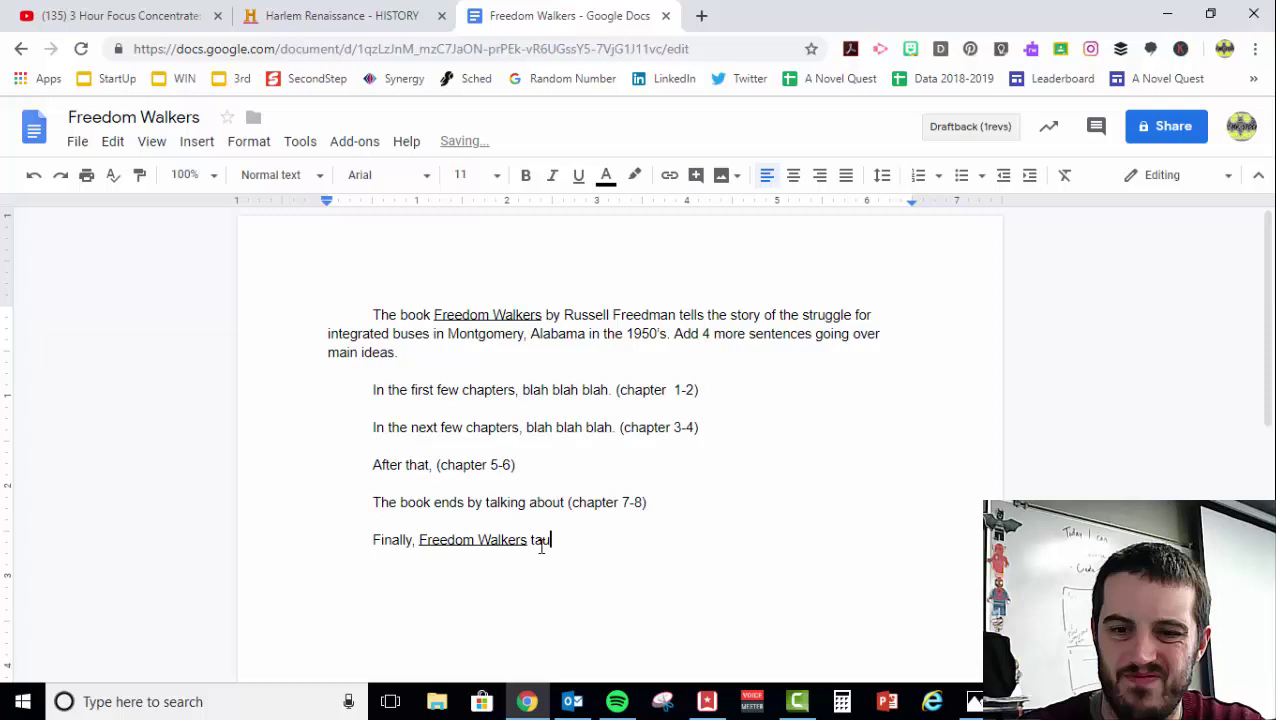
{"action": "type", "text": "aught"}
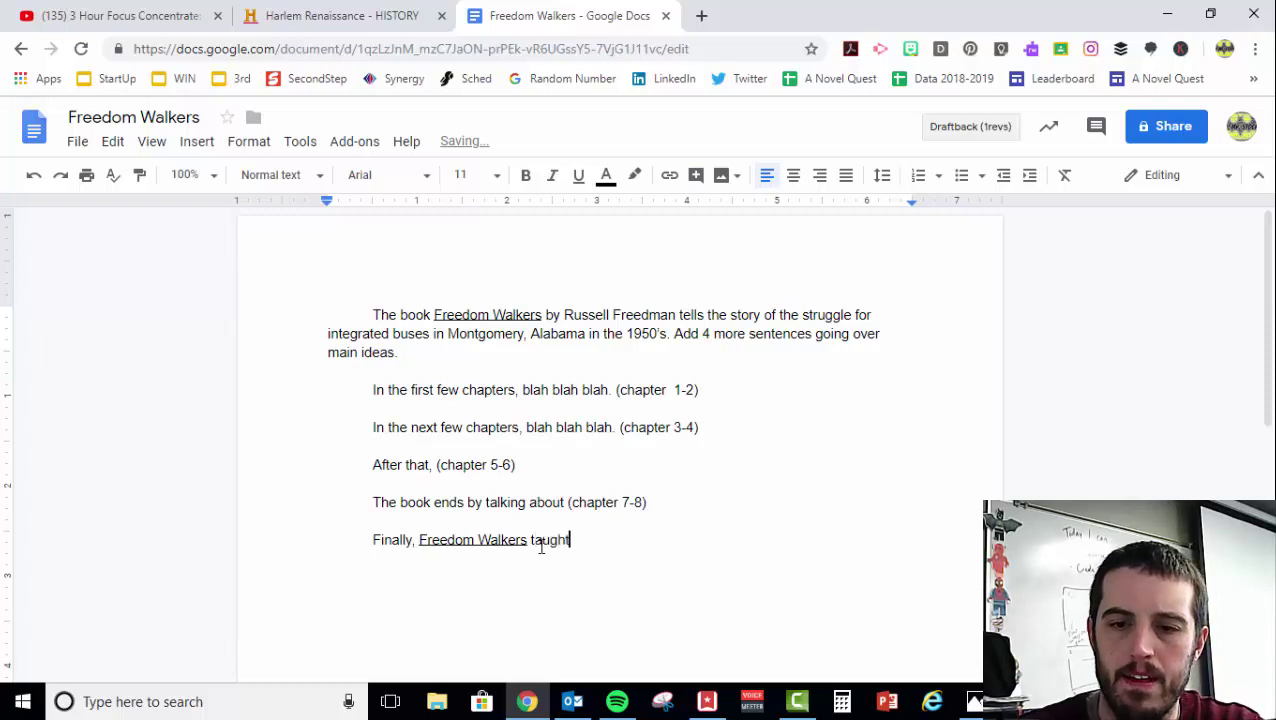
{"action": "type", "text": " a valuable l"}
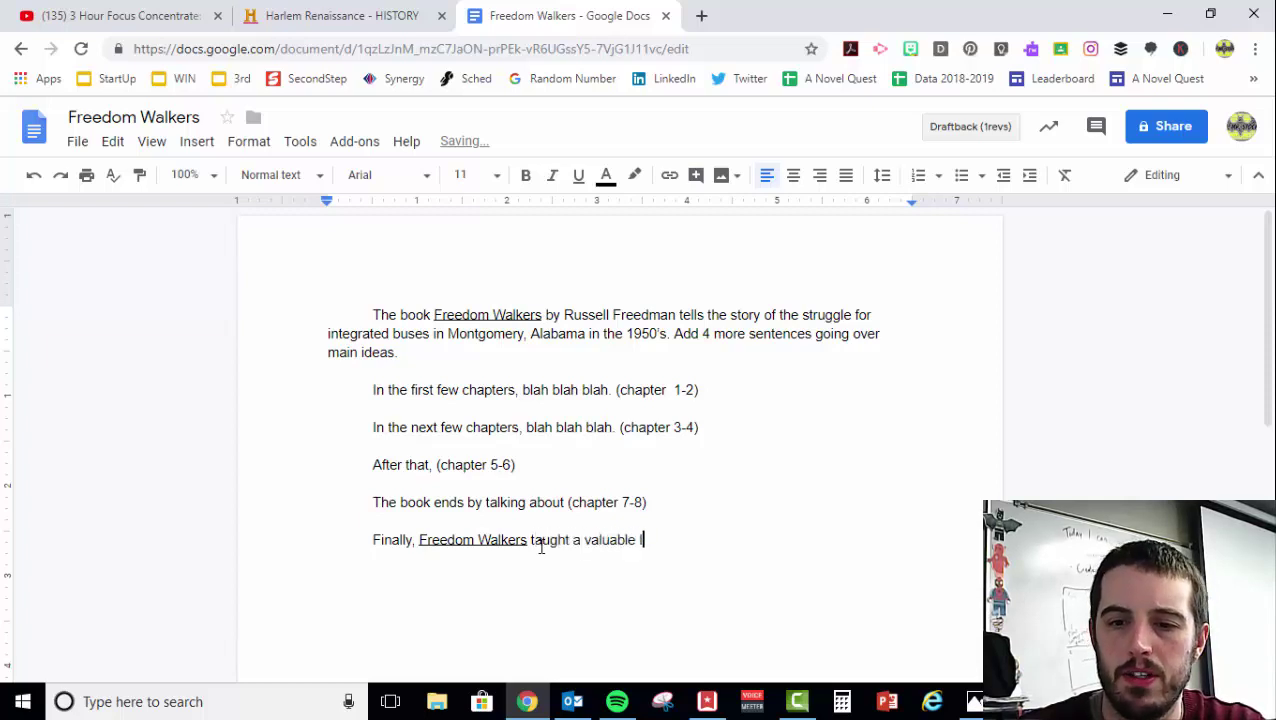
{"action": "type", "text": "esson about how "}
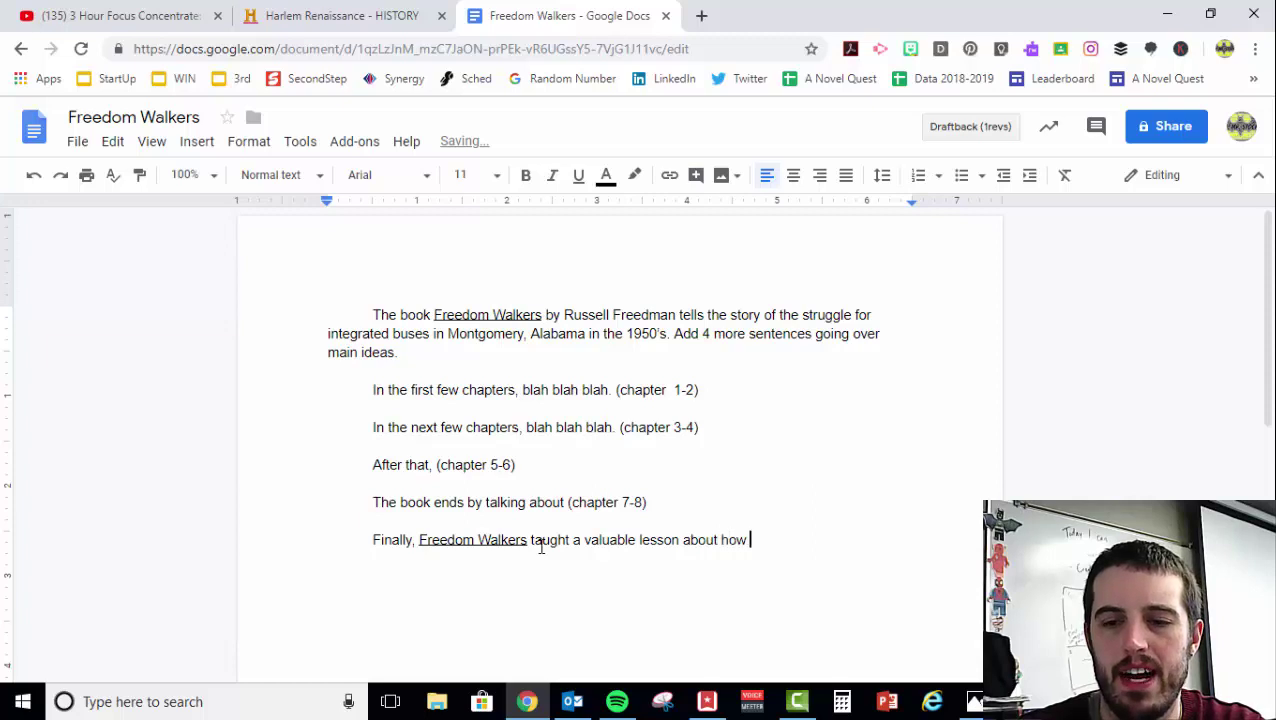
{"action": "type", "text": "w"}
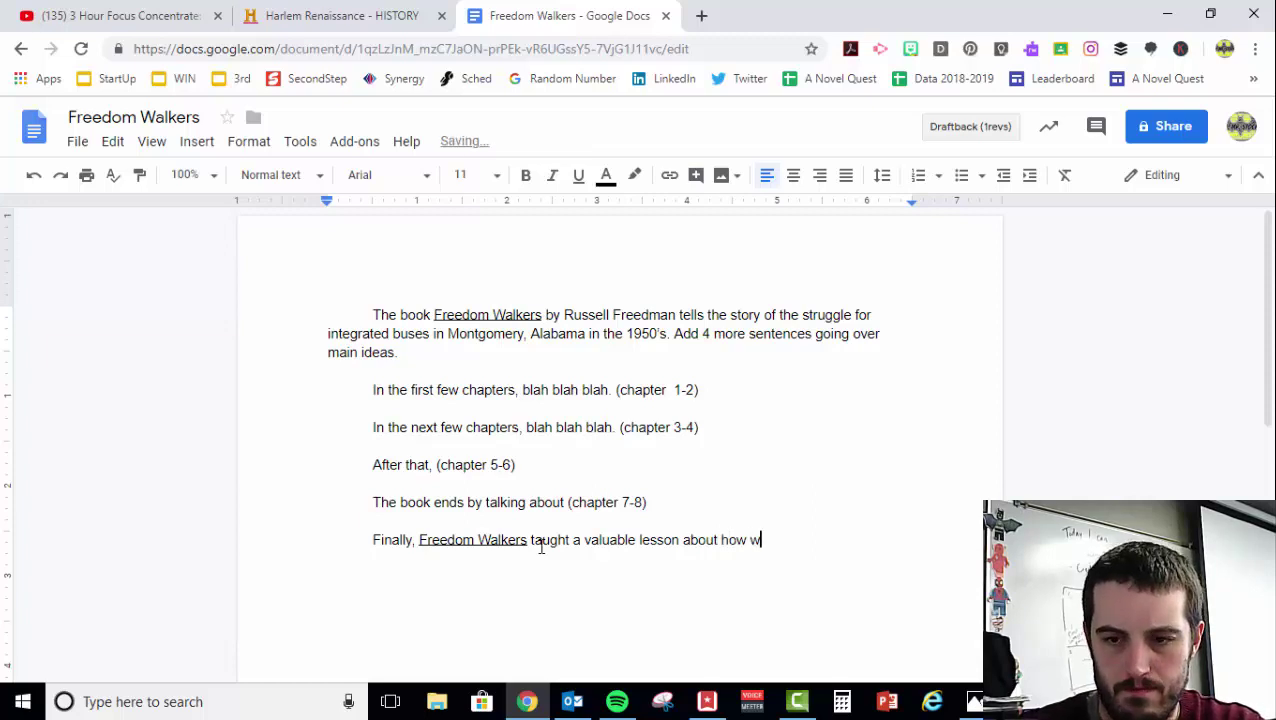
{"action": "type", "text": "hen people come together "}
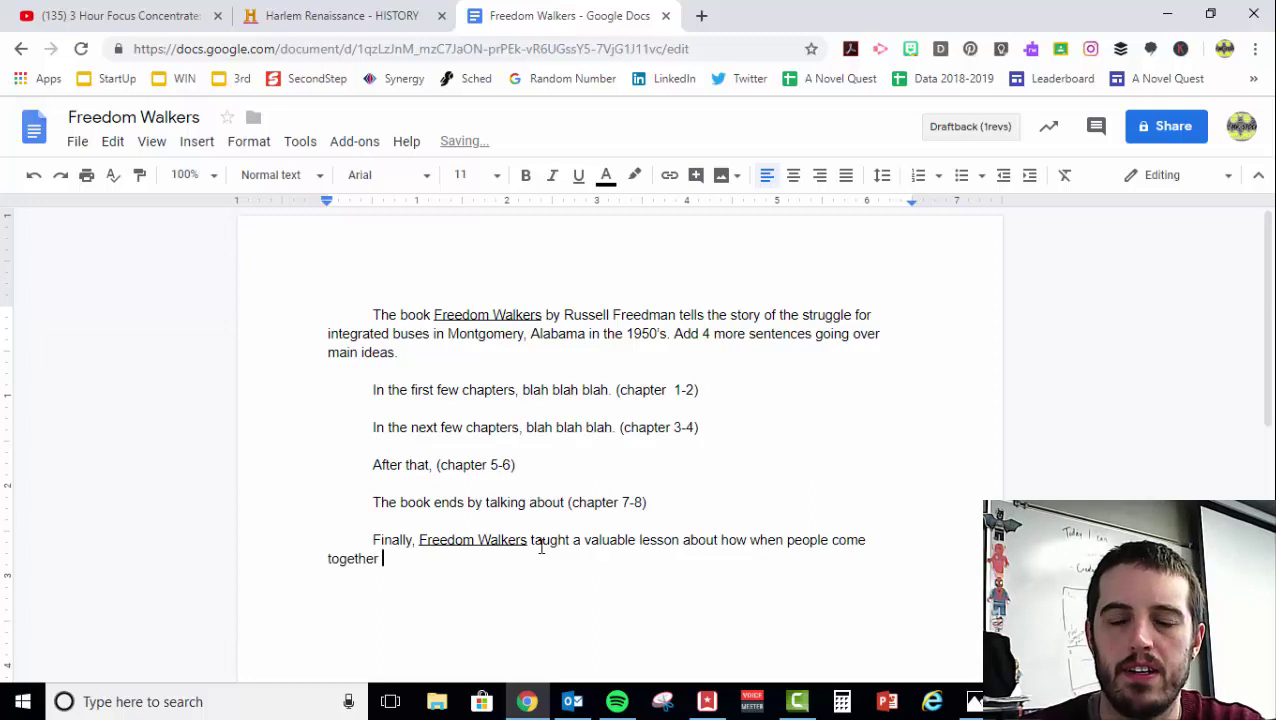
{"action": "type", "text": "for one purpose"}
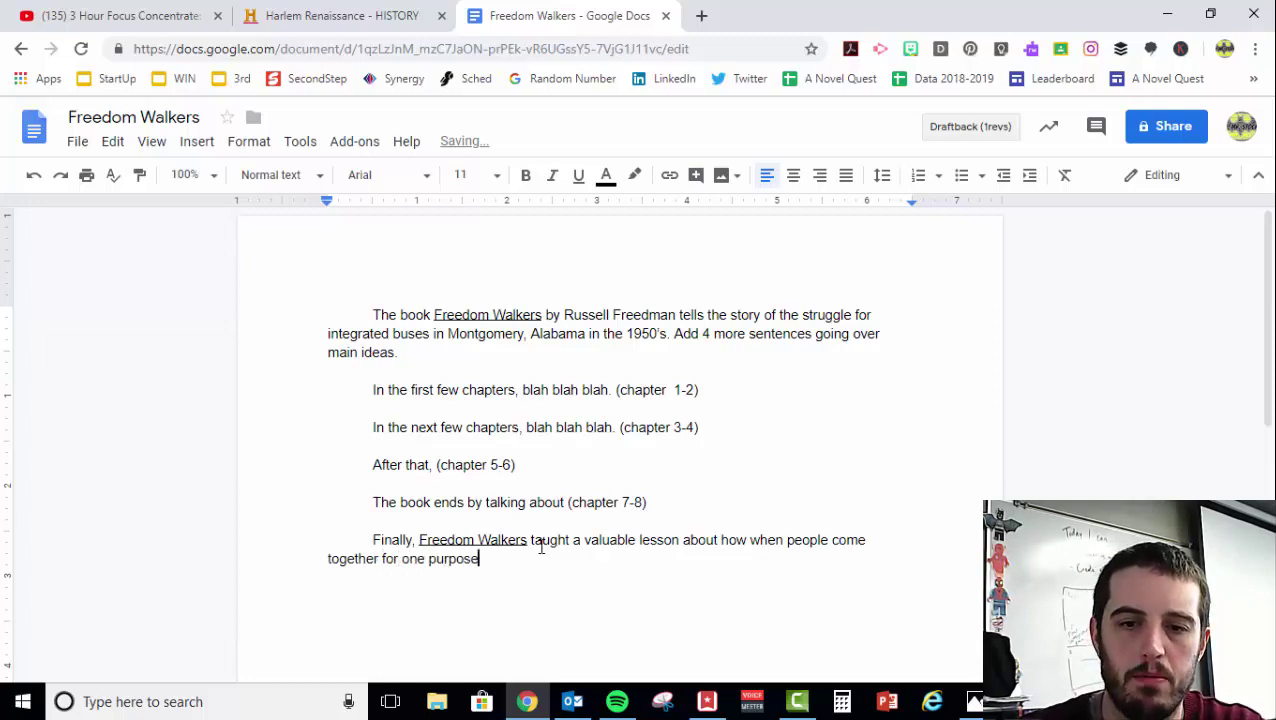
{"action": "type", "text": " they can "}
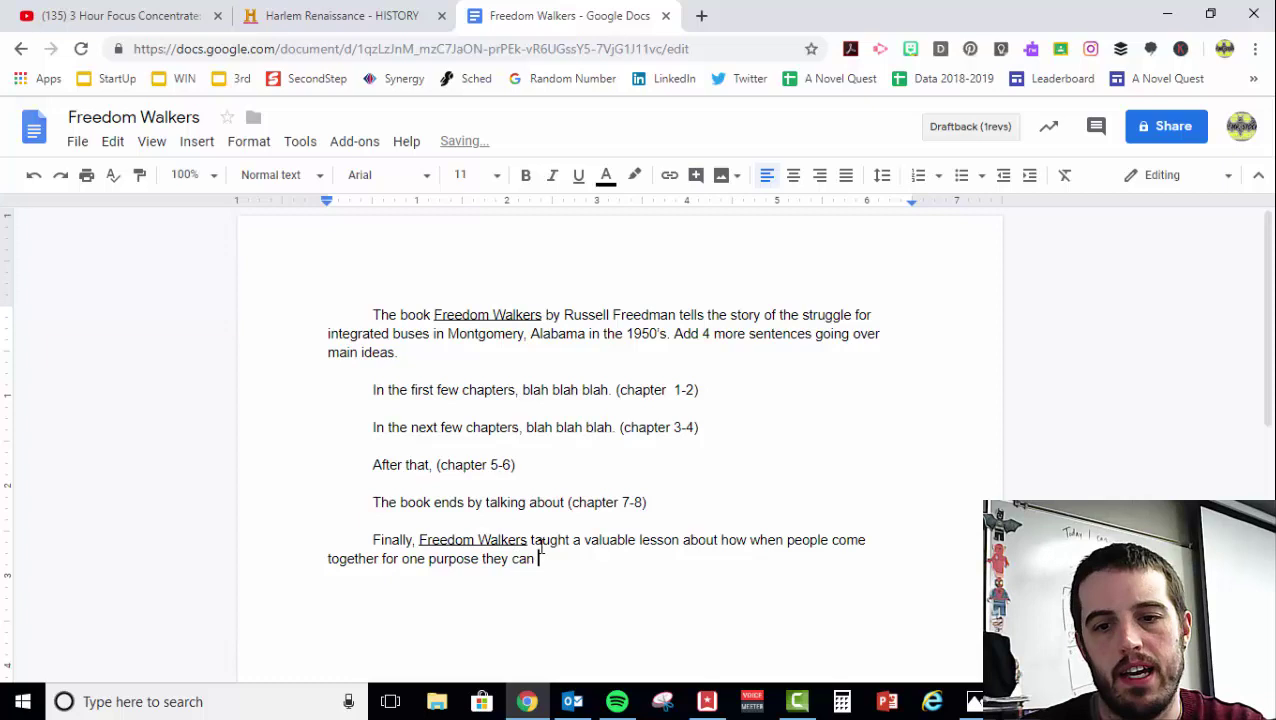
{"action": "type", "text": "accomplish a"}
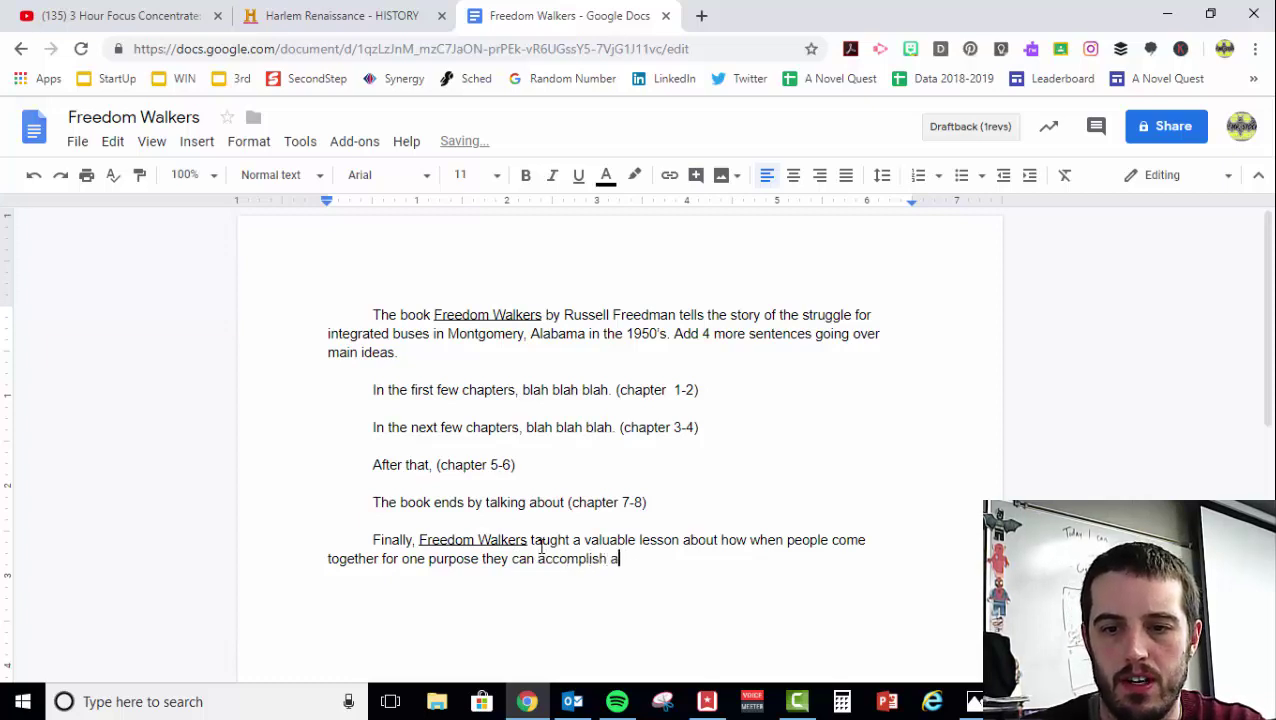
{"action": "type", "text": " lot."}
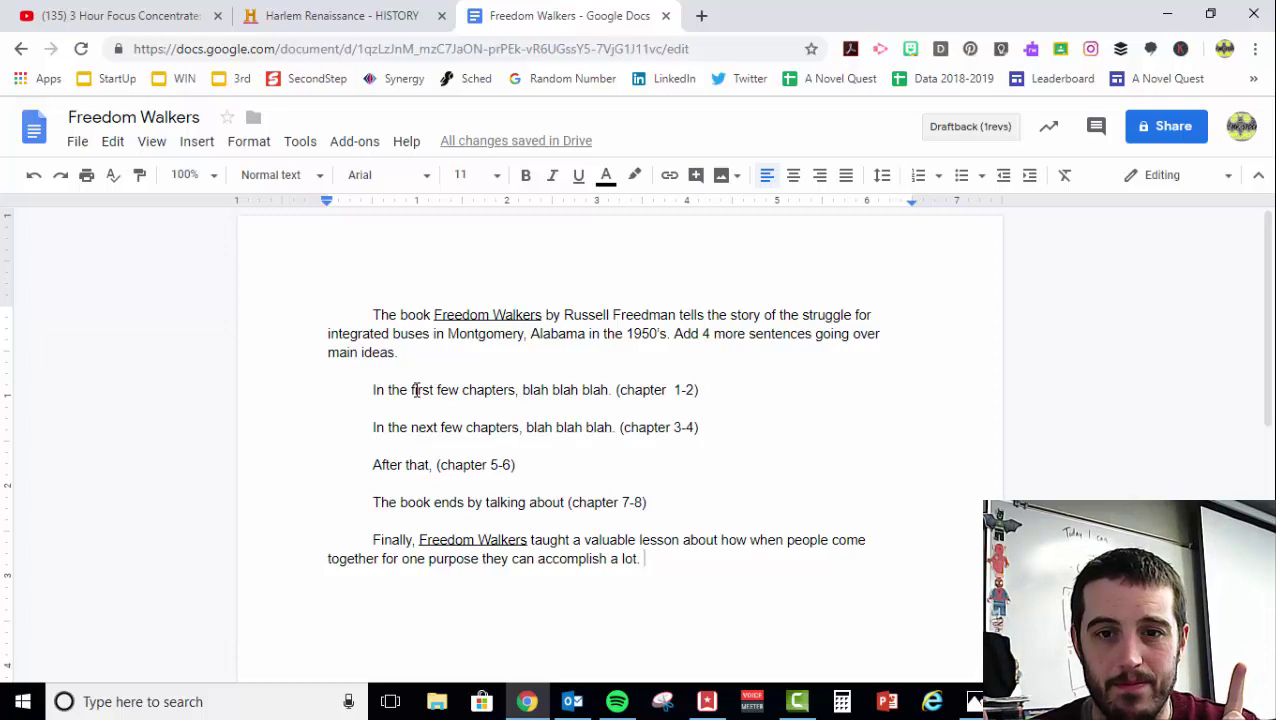
{"action": "left_click", "coordinate": [716, 390]}
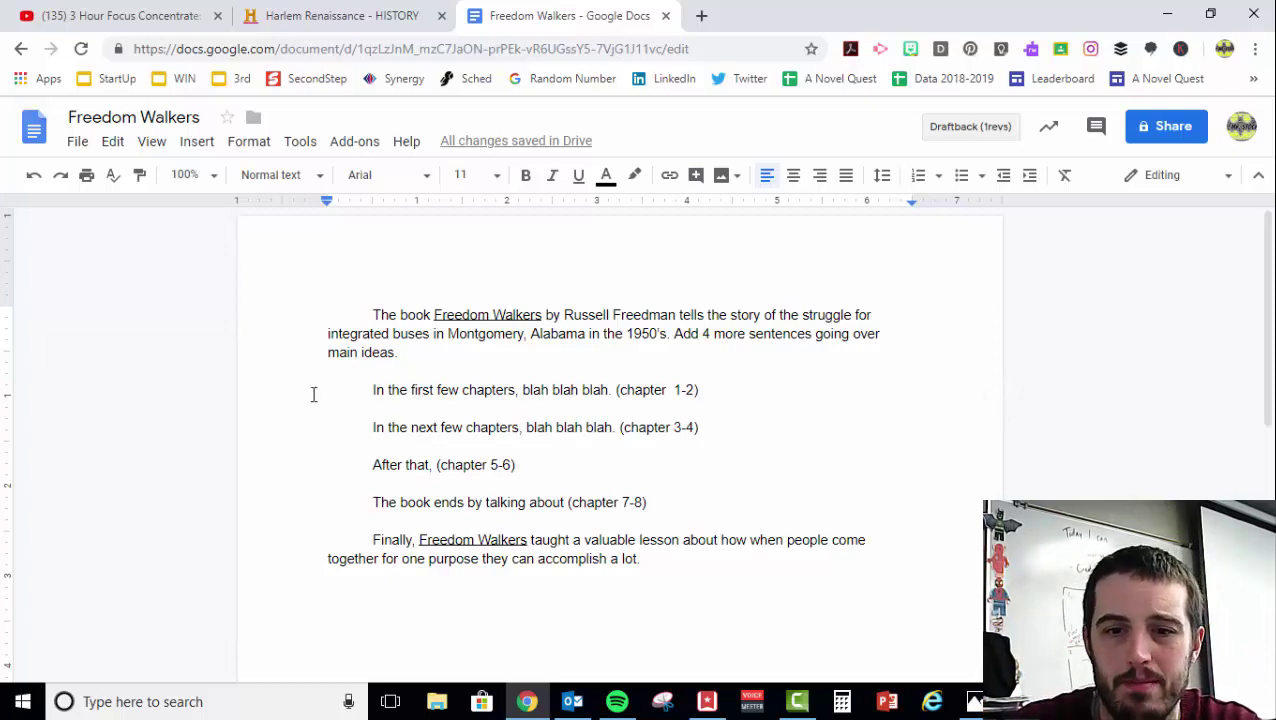
{"action": "left_click", "coordinate": [348, 388]}
{"action": "left_click_drag", "start_coordinate": [348, 388], "coordinate": [675, 501]}
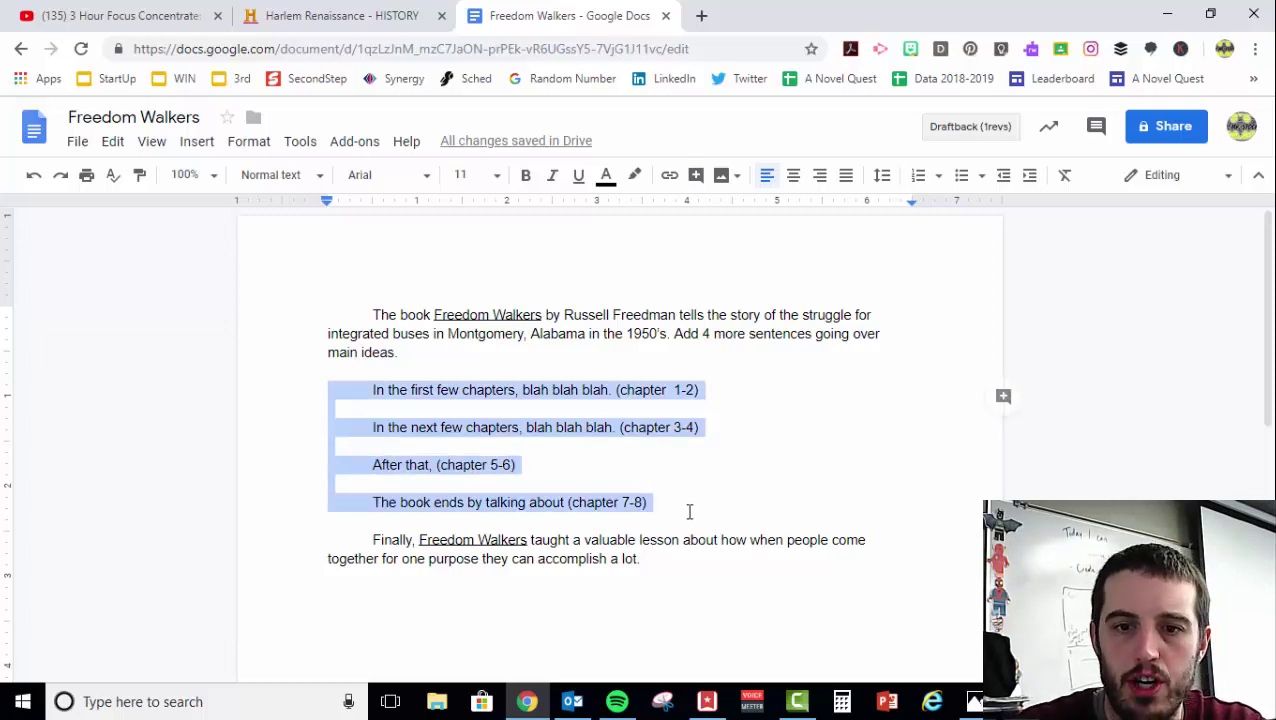
{"action": "key", "text": "Left"}
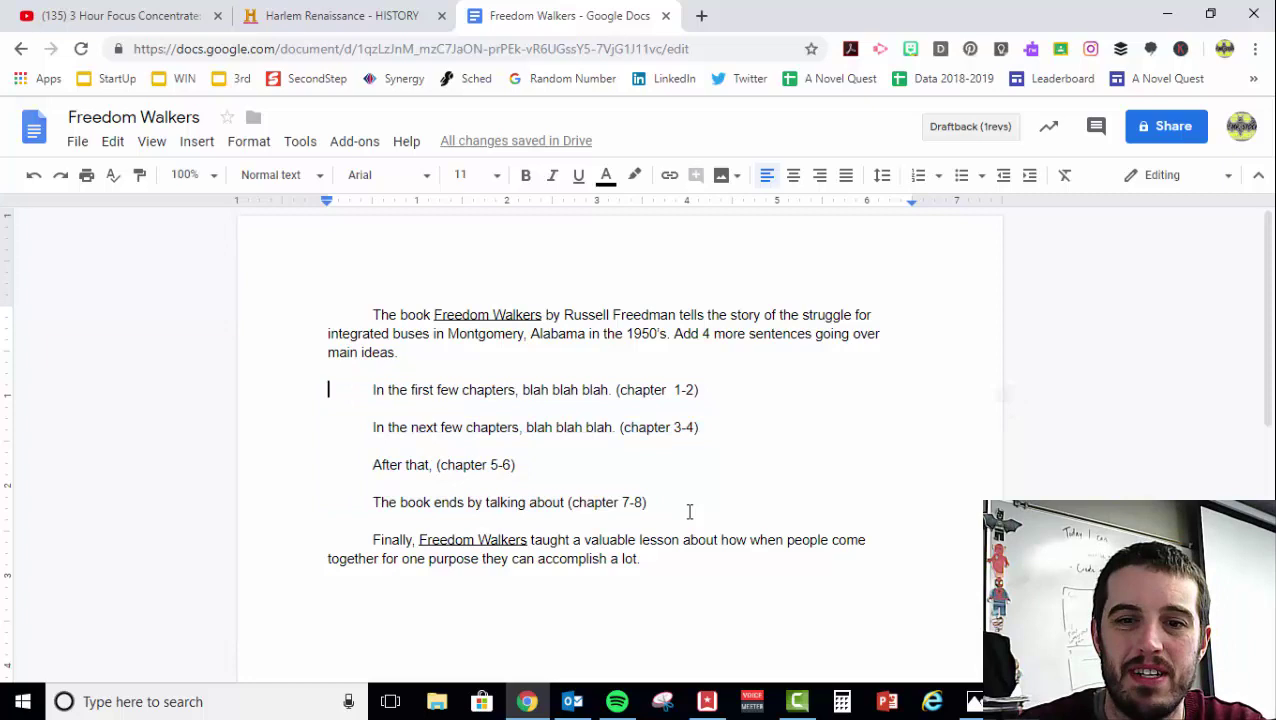
- Copy the whole outline and paste it onto a new page after a page break at the document's end
{"action": "key", "text": "ctrl+a"}
{"action": "key", "text": "ctrl+c"}
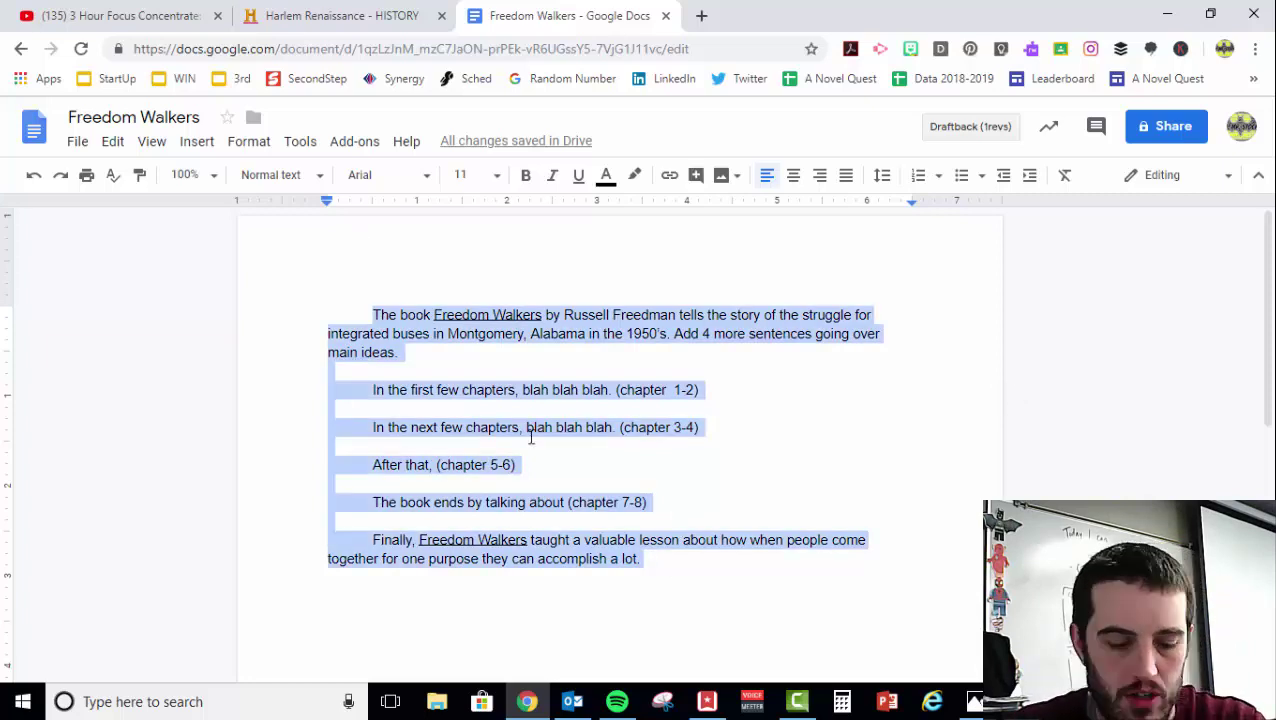
{"action": "left_click", "coordinate": [689, 564]}
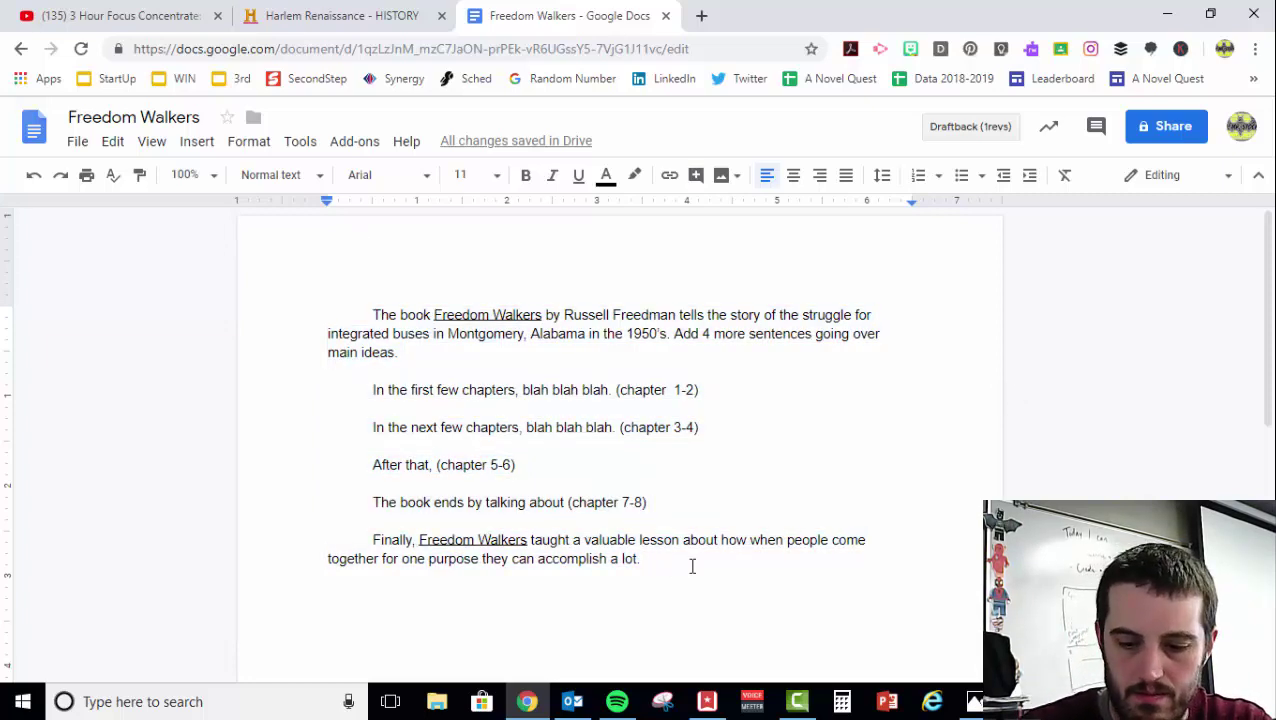
{"action": "key", "text": "ctrl+Return"}
{"action": "key", "text": "ctrl+v"}
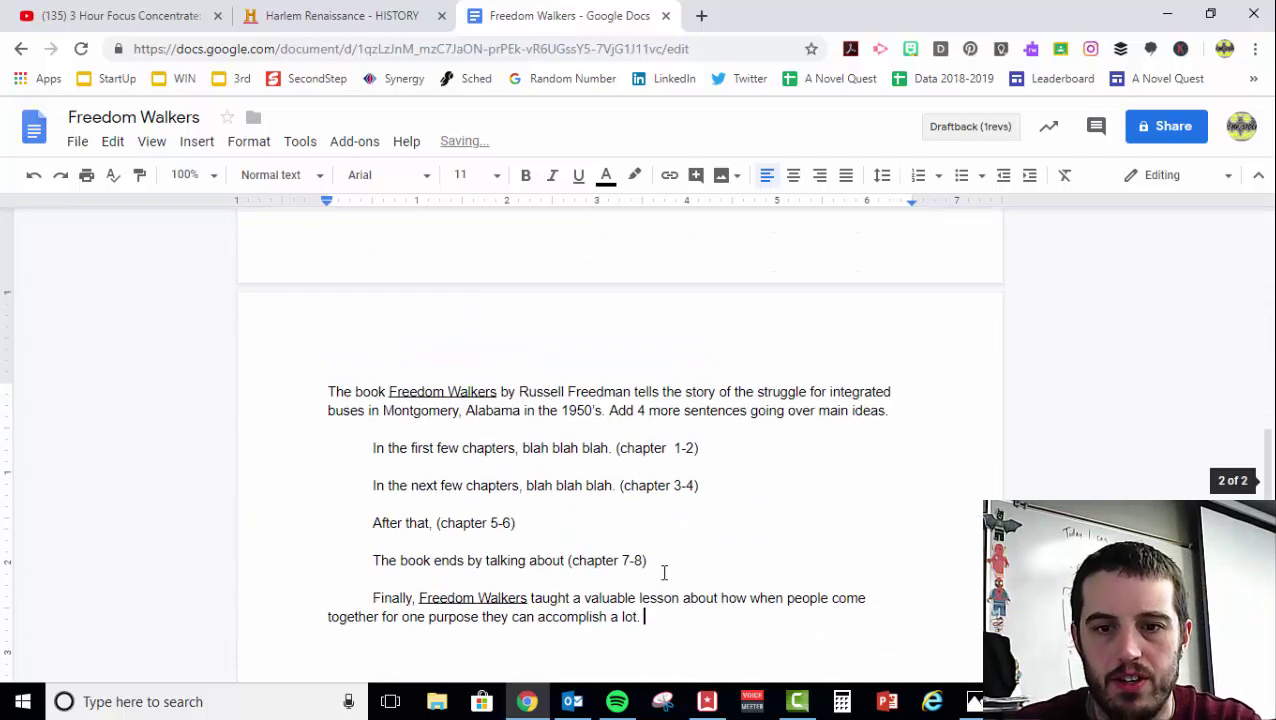
- Replace the four chapter paragraphs in the second-page copy with "There were many important people involved in the boycott."
{"action": "left_click", "coordinate": [682, 566]}
{"action": "left_click_drag", "start_coordinate": [682, 566], "coordinate": [375, 447]}
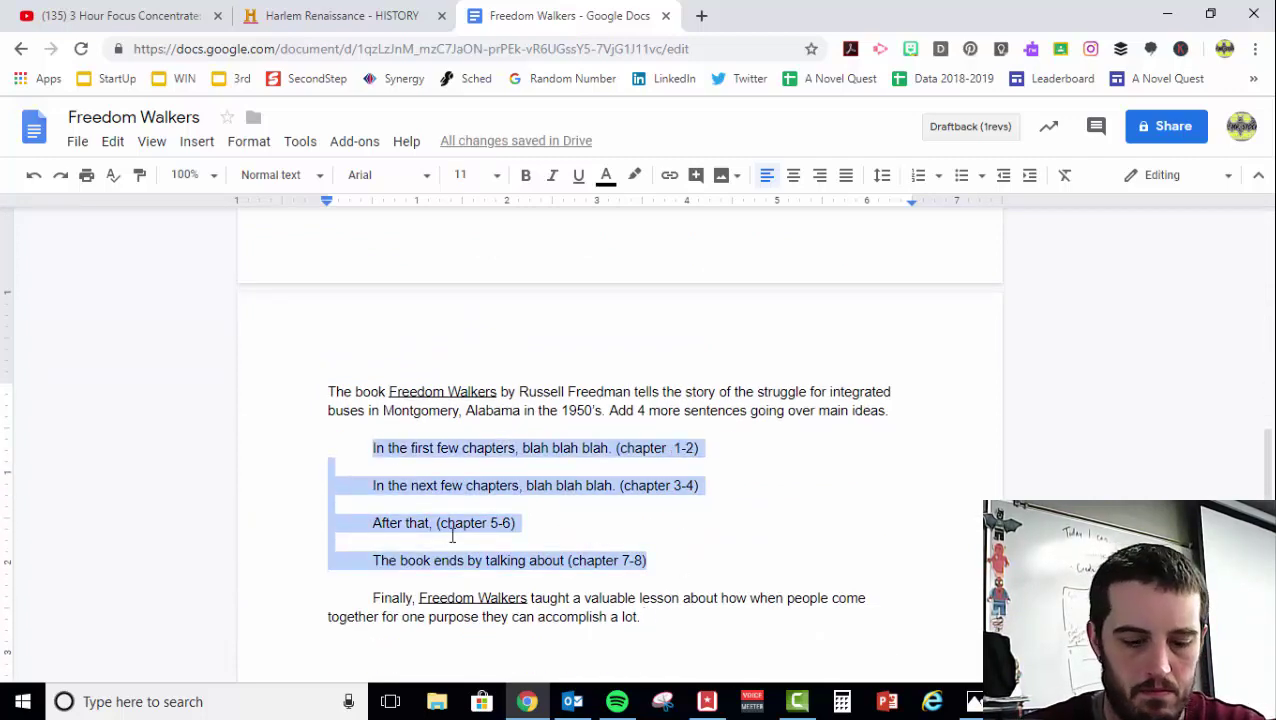
{"action": "type", "text": "There were a"}
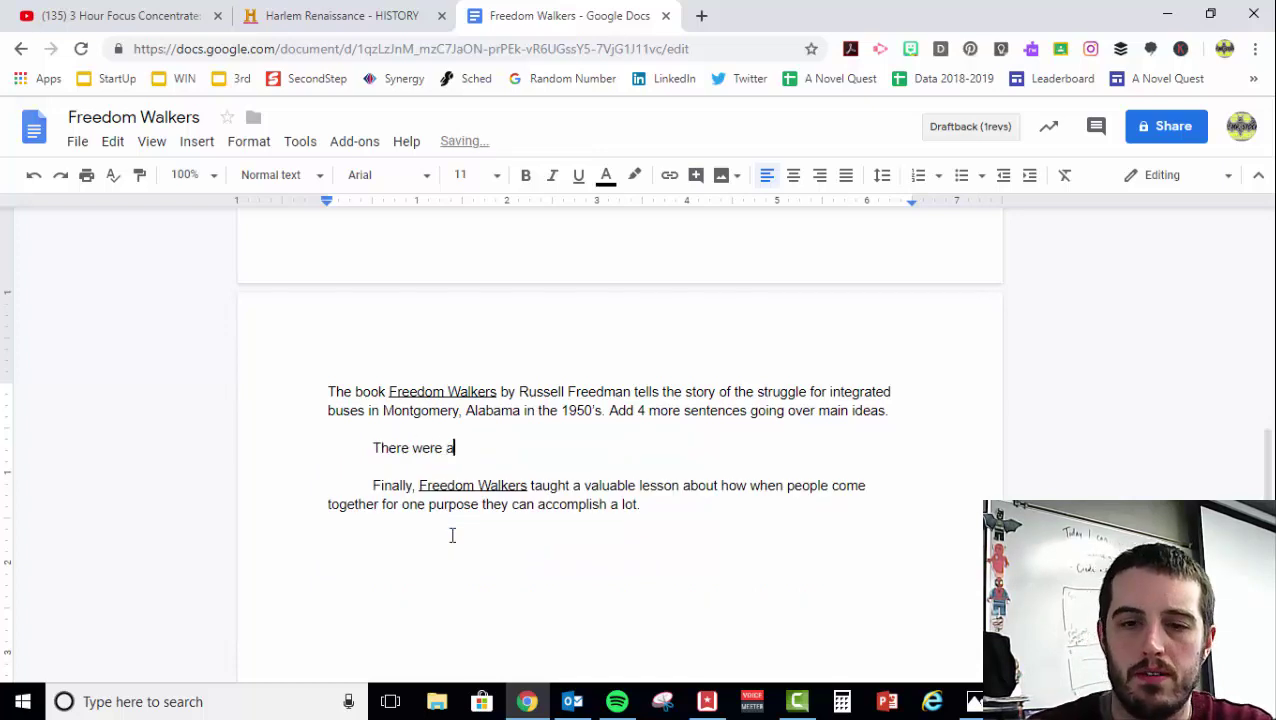
{"action": "key", "text": "BackSpace"}
{"action": "type", "text": "many "}
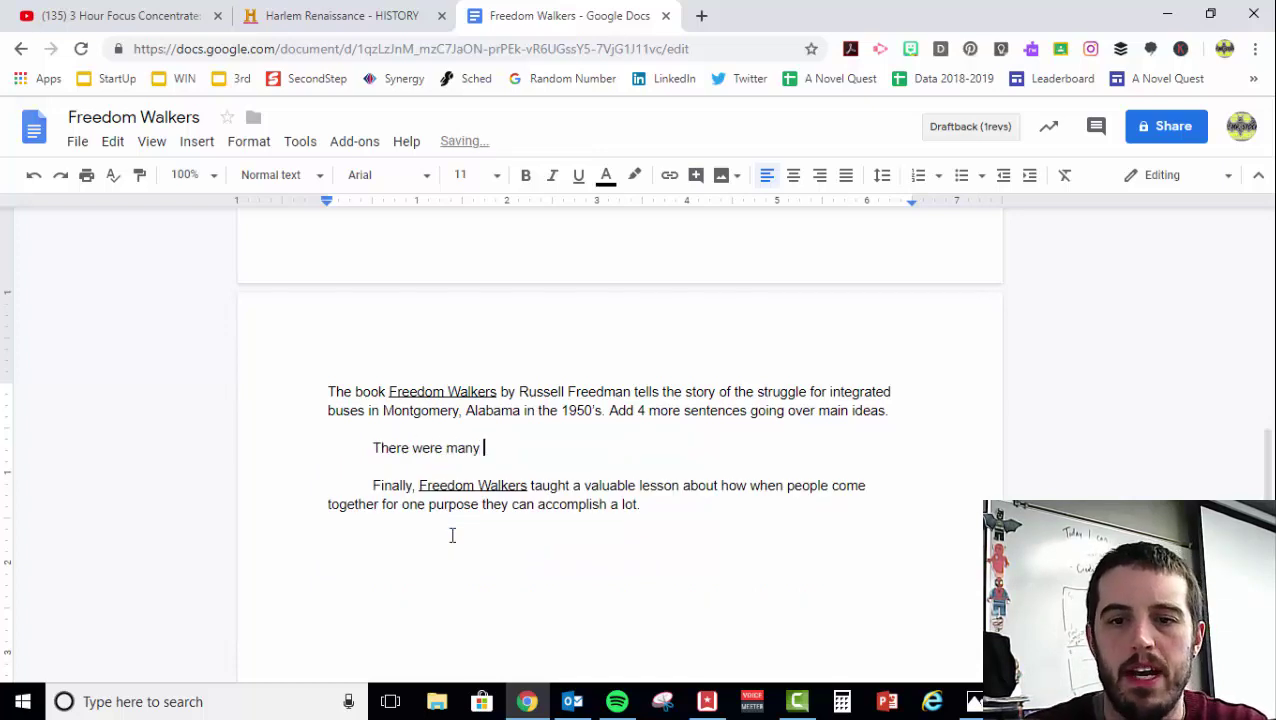
{"action": "type", "text": "important people in hte"}
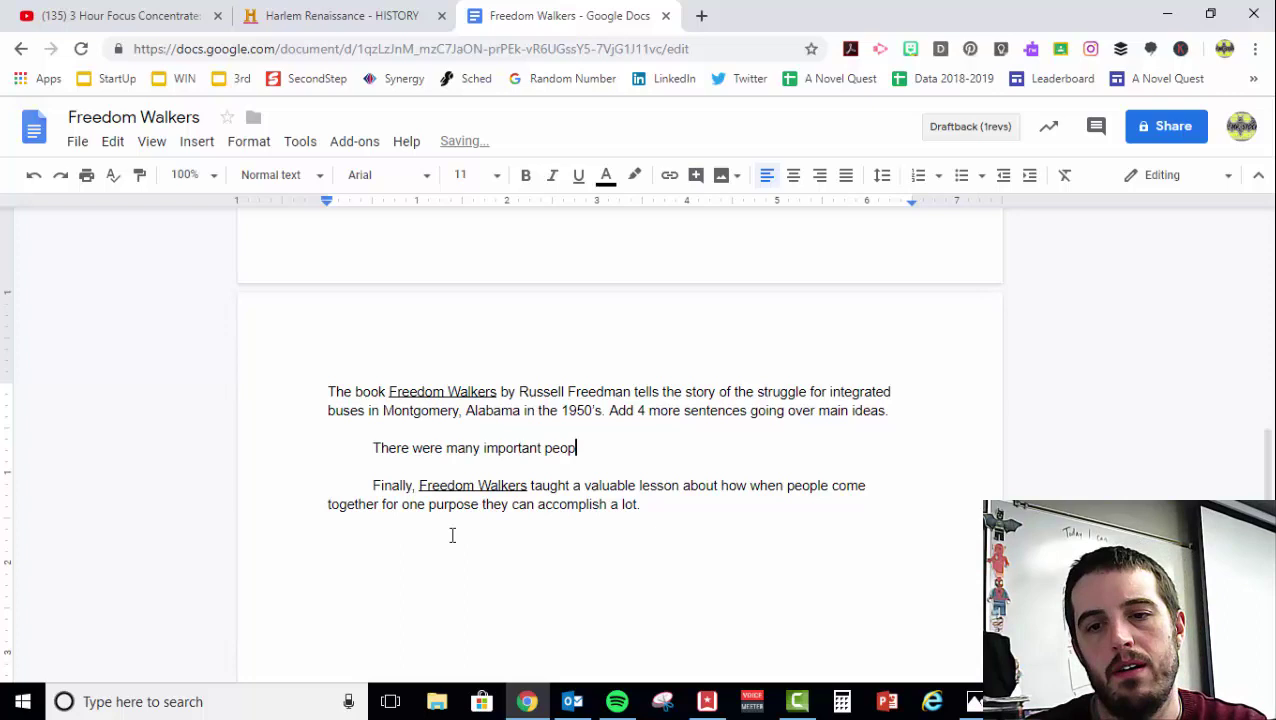
{"action": "key", "text": "BackSpace"}
{"action": "key", "text": "BackSpace"}
{"action": "key", "text": "BackSpace"}
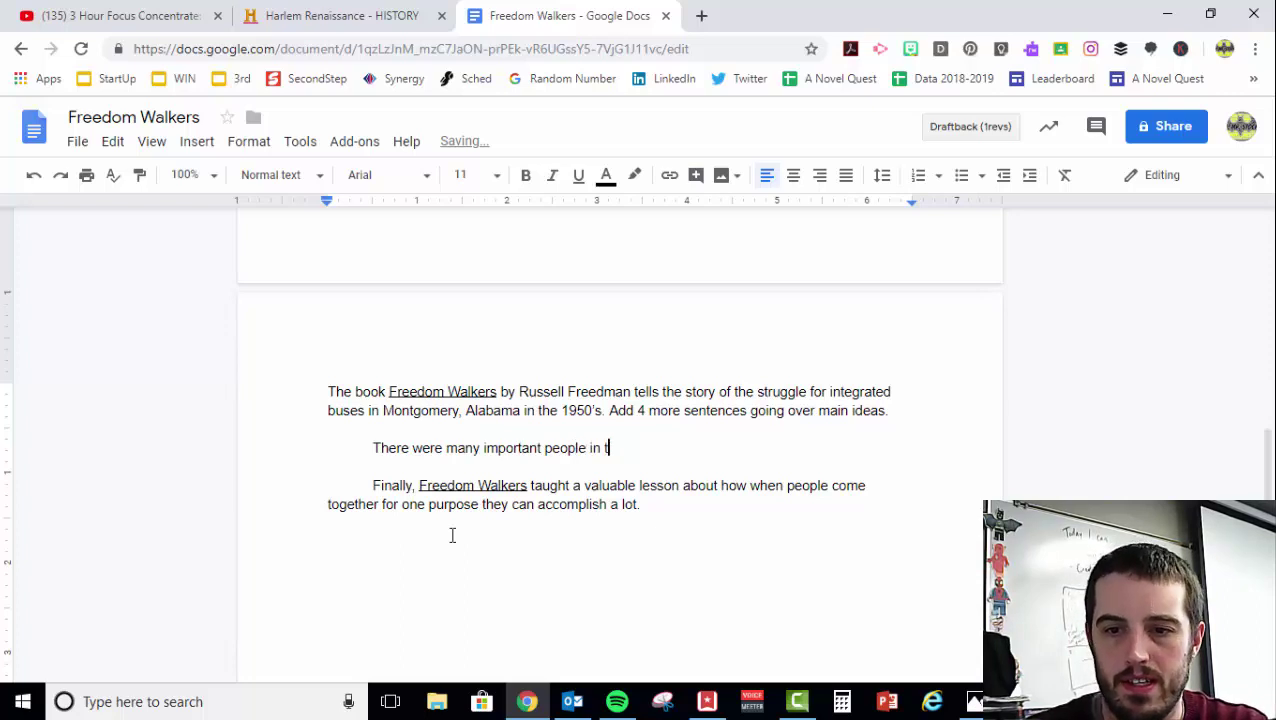
{"action": "type", "text": "th"}
{"action": "key", "text": "BackSpace"}
{"action": "key", "text": "BackSpace"}
{"action": "key", "text": "BackSpace"}
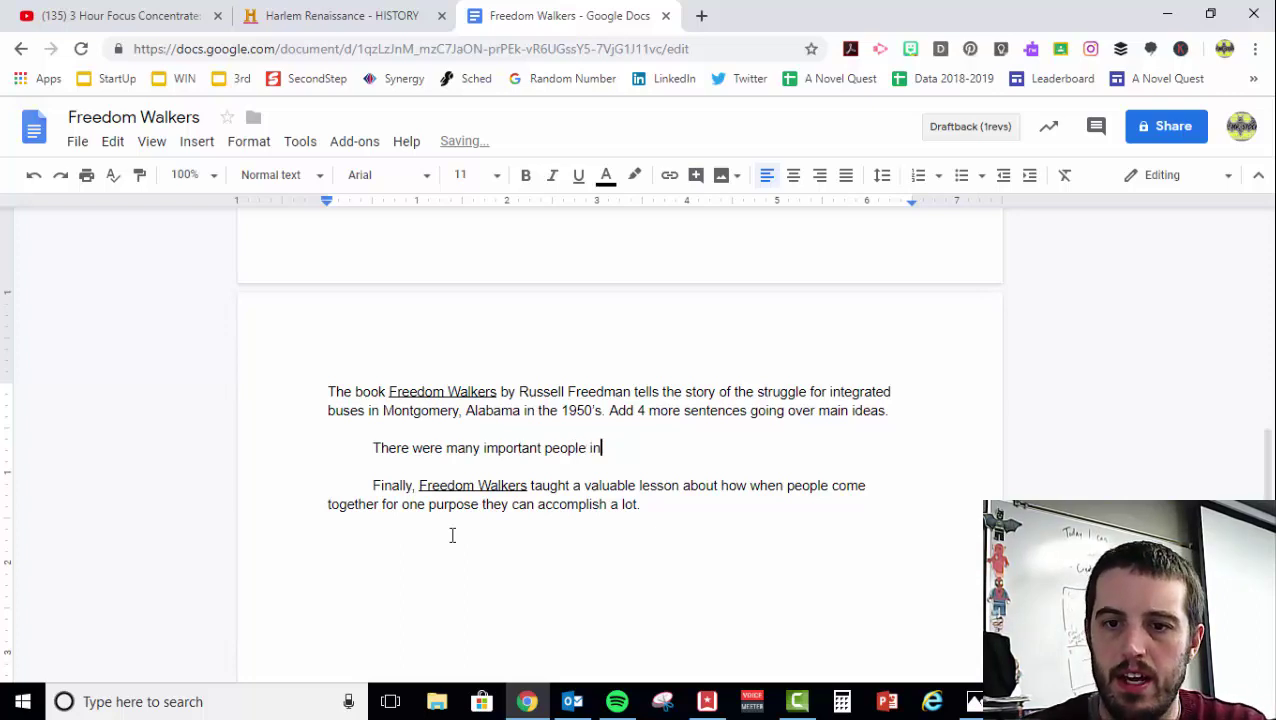
{"action": "type", "text": "volved"}
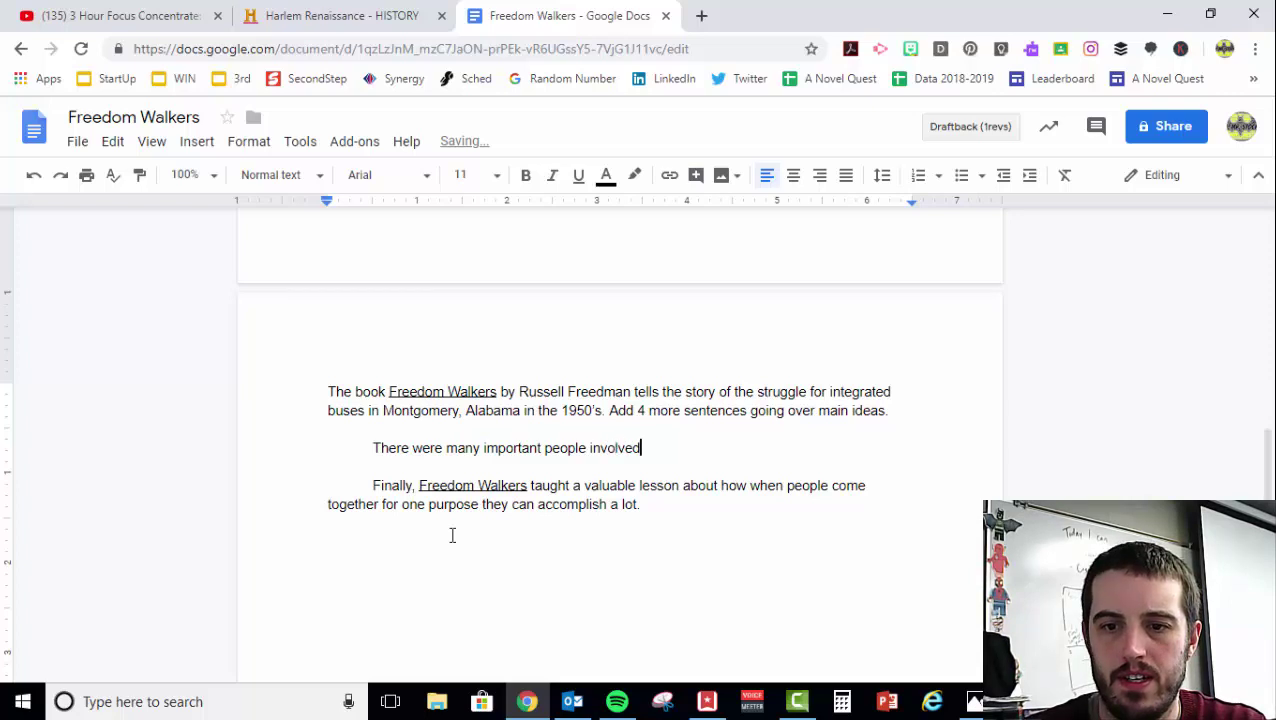
{"action": "type", "text": " in the boycott."}
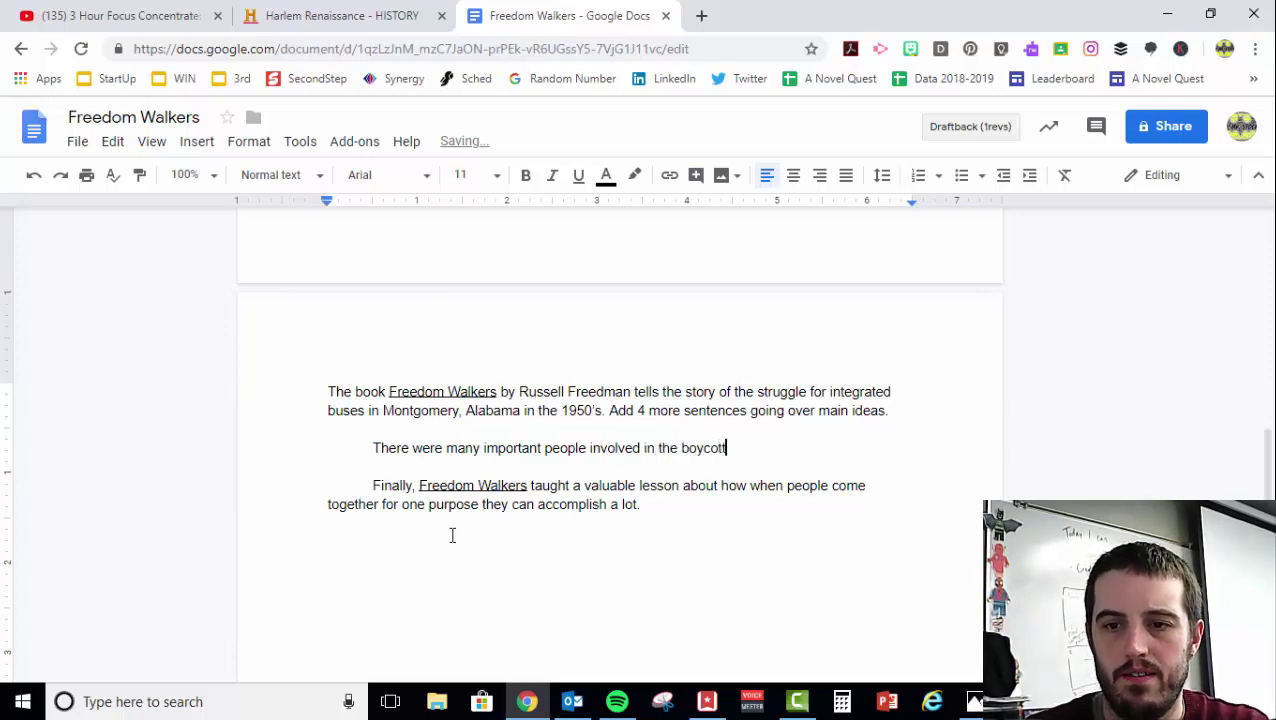
- Add an indented paragraph below the first topic sentence on the second page: "Also, there were some important victories in court."
{"action": "key", "text": "Return"}
{"action": "key", "text": "Tab"}
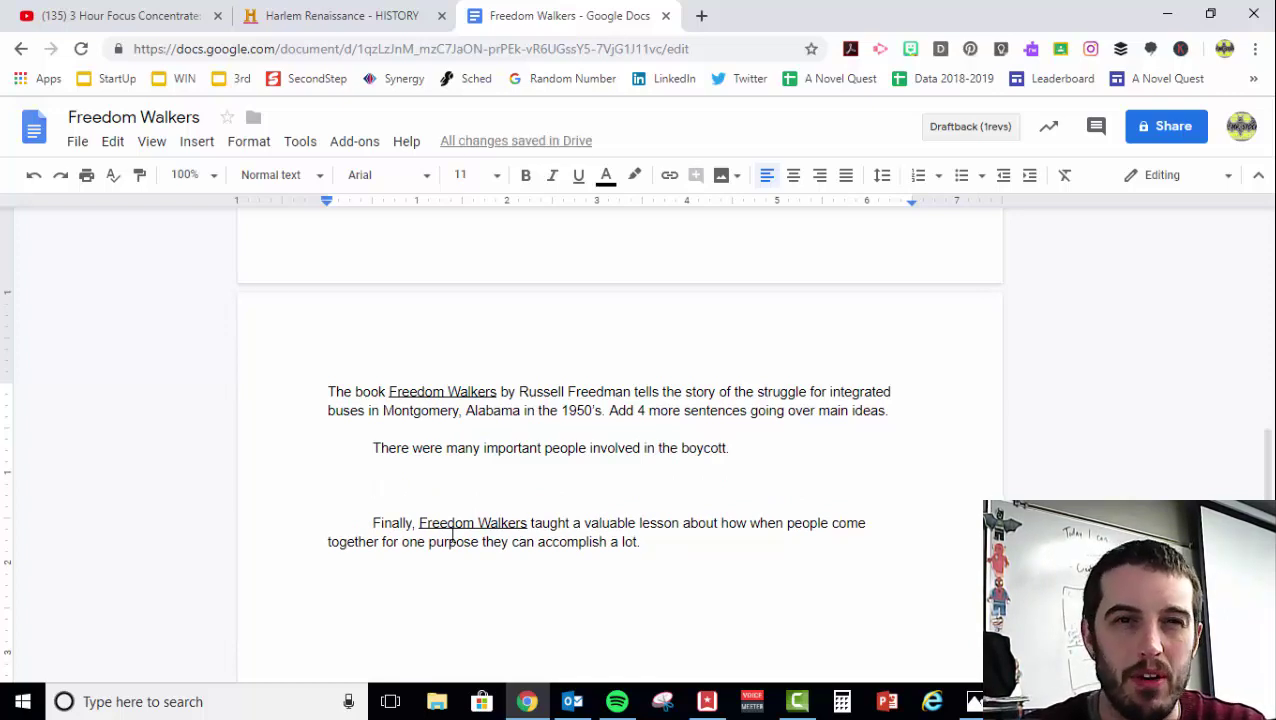
{"action": "type", "text": "Also,"}
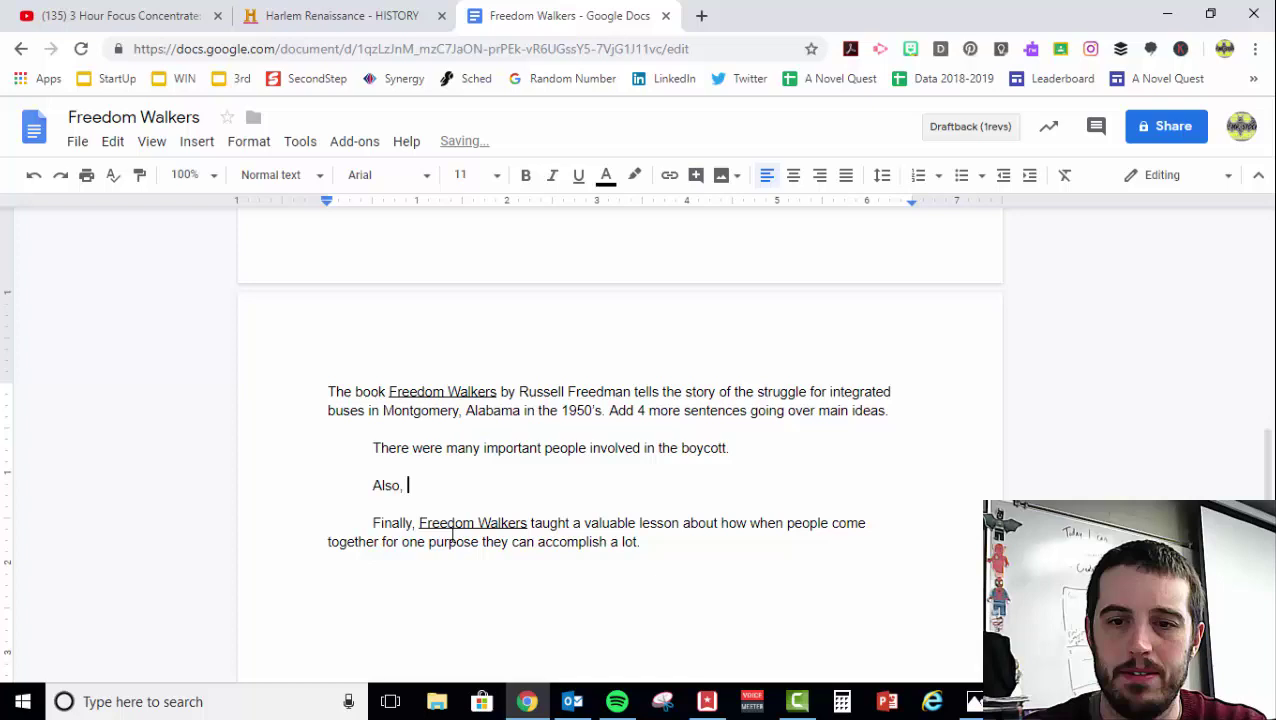
{"action": "type", "text": "htere"}
{"action": "key", "text": "BackSpace"}
{"action": "key", "text": "BackSpace"}
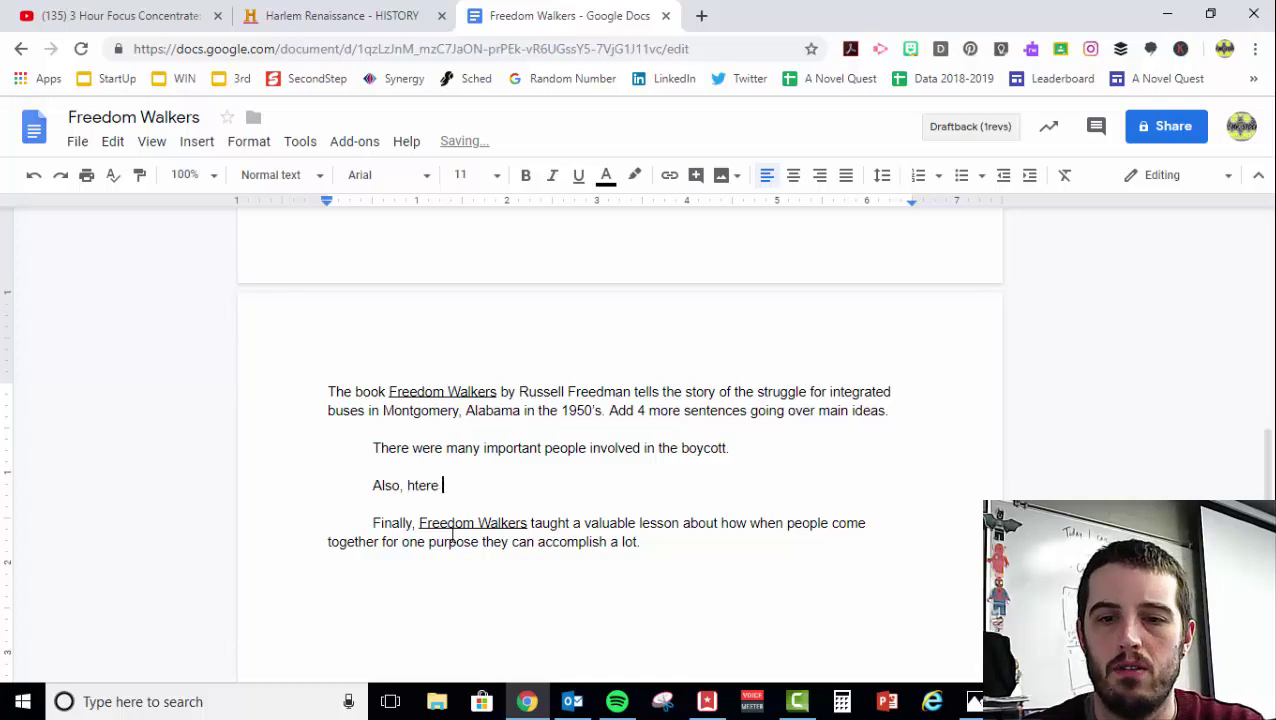
{"action": "key", "text": "BackSpace"}
{"action": "key", "text": "BackSpace"}
{"action": "key", "text": "BackSpace"}
{"action": "type", "text": "there "}
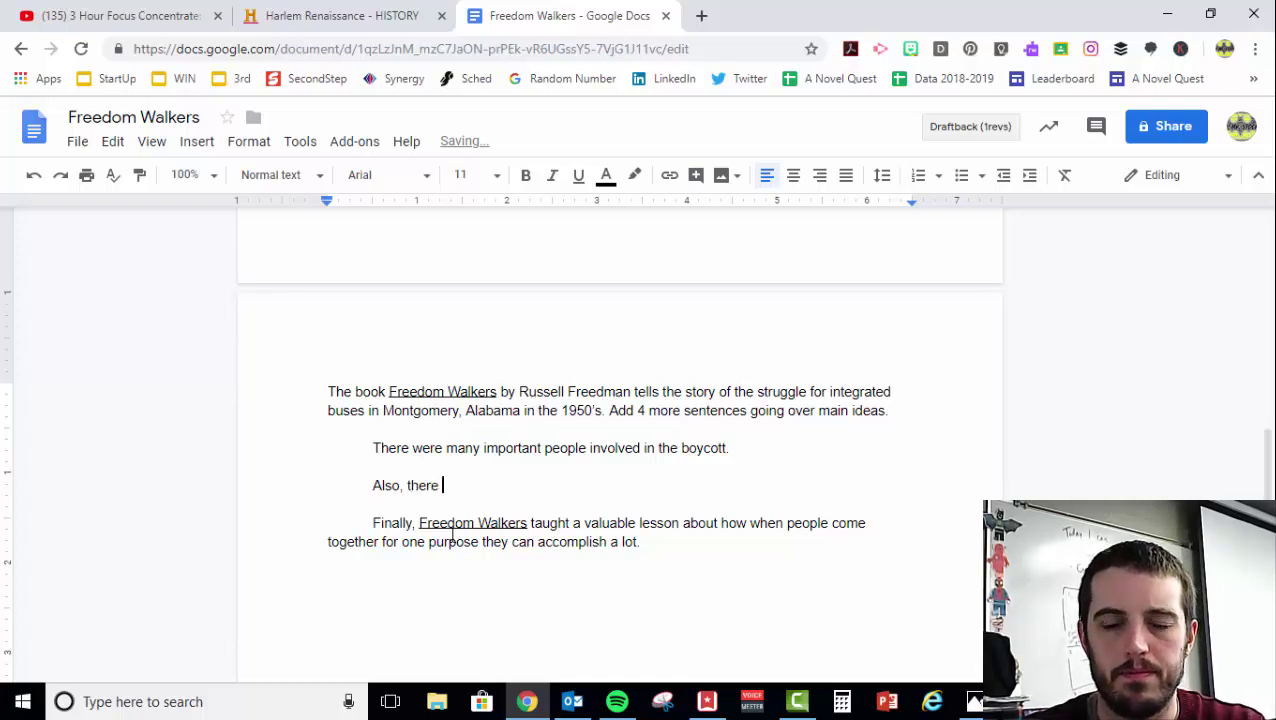
{"action": "type", "text": "were "}
{"action": "type", "text": "some"}
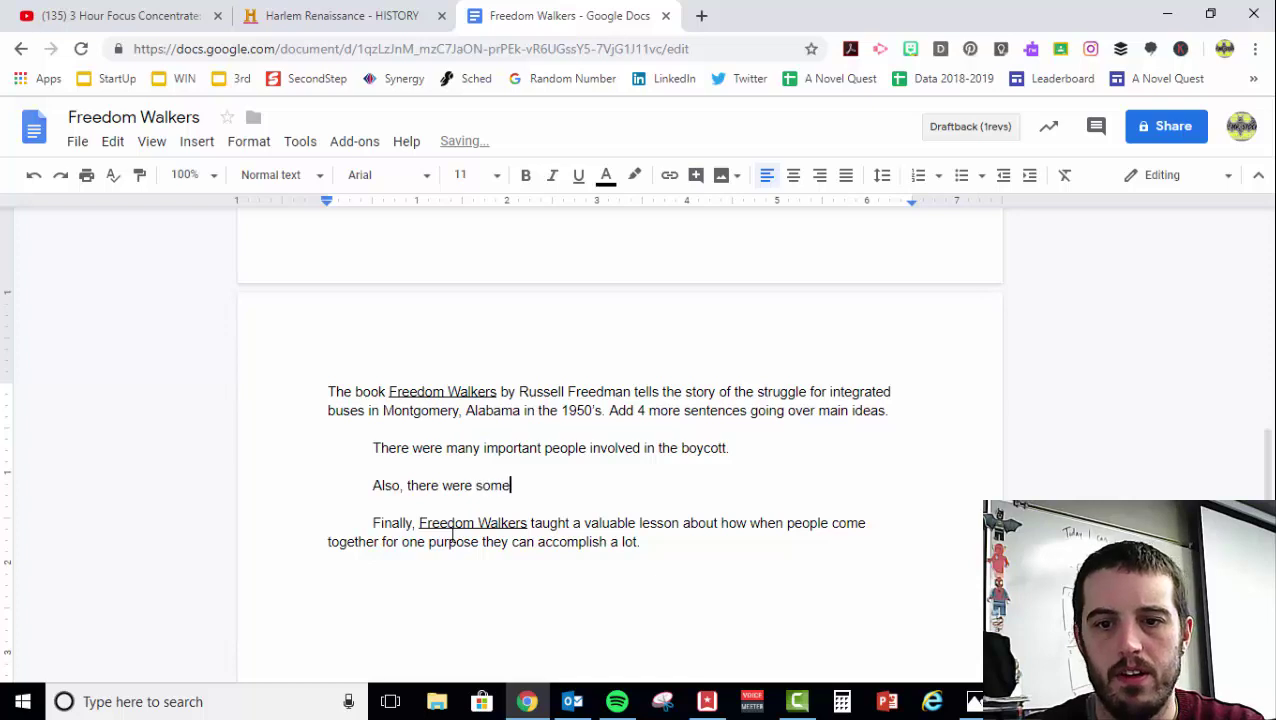
{"action": "type", "text": " important cou"}
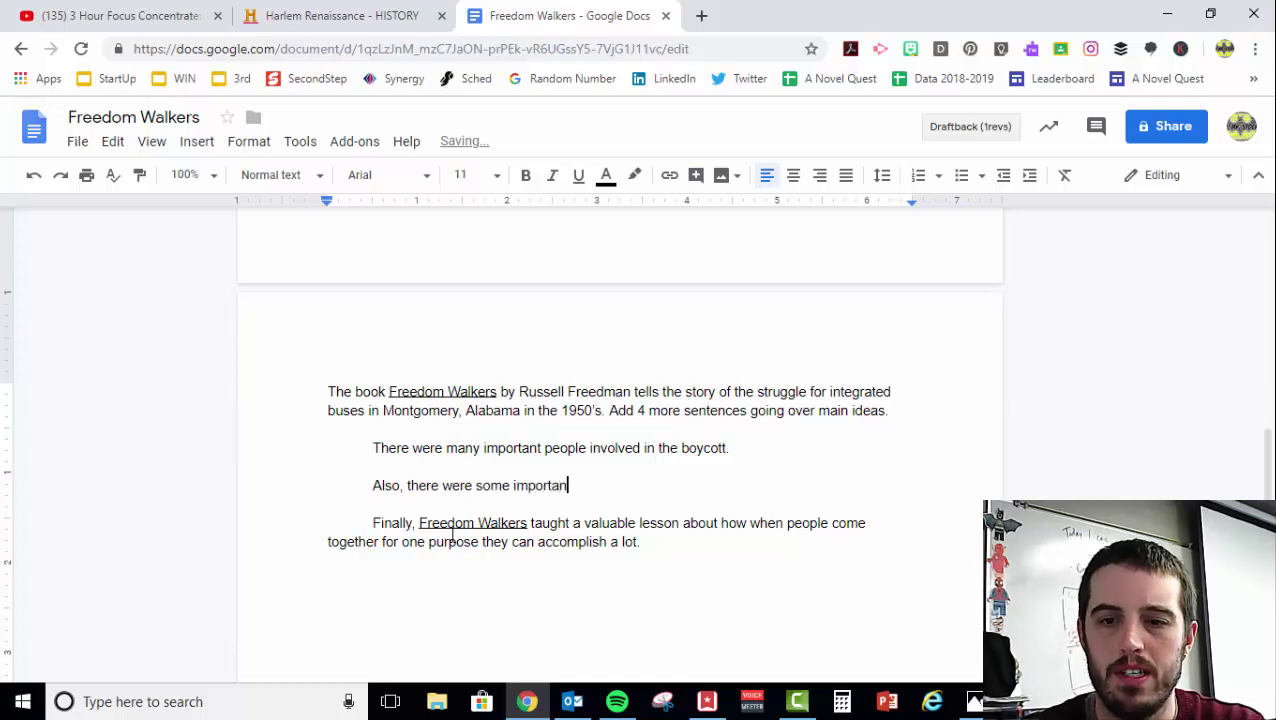
{"action": "key", "text": "BackSpace"}
{"action": "key", "text": "BackSpace"}
{"action": "key", "text": "BackSpace"}
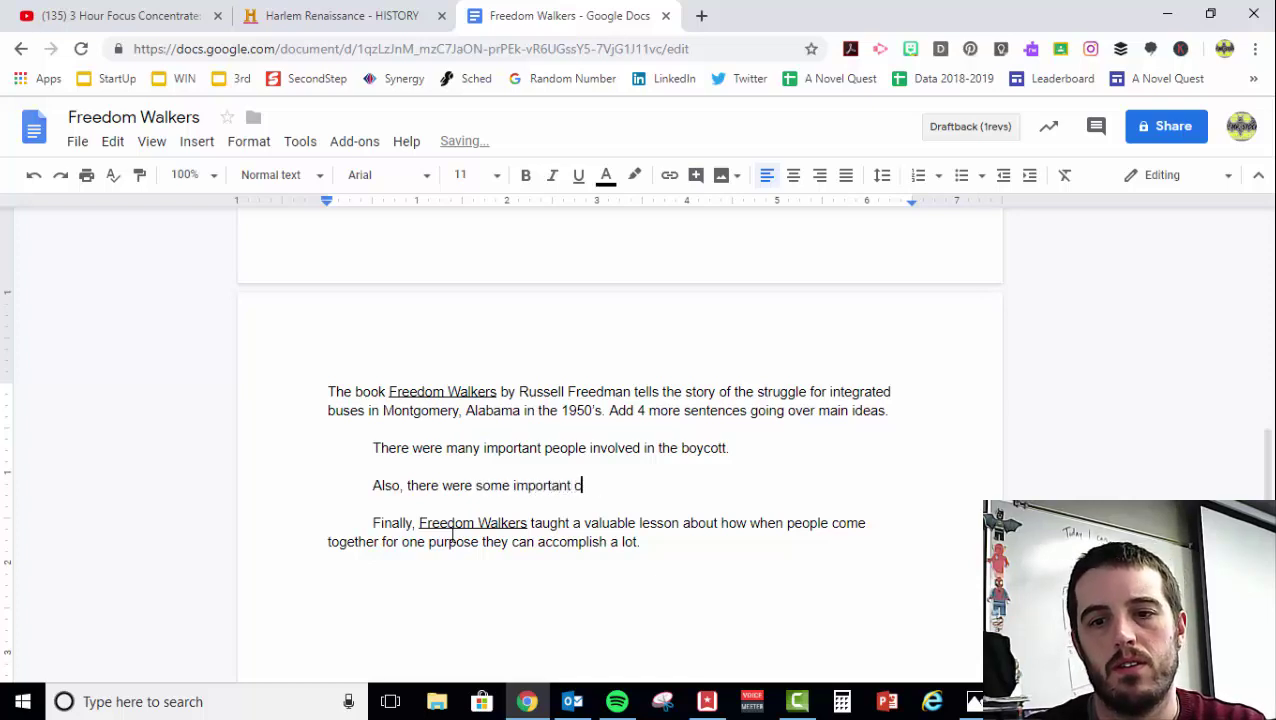
{"action": "type", "text": "victories in court"}
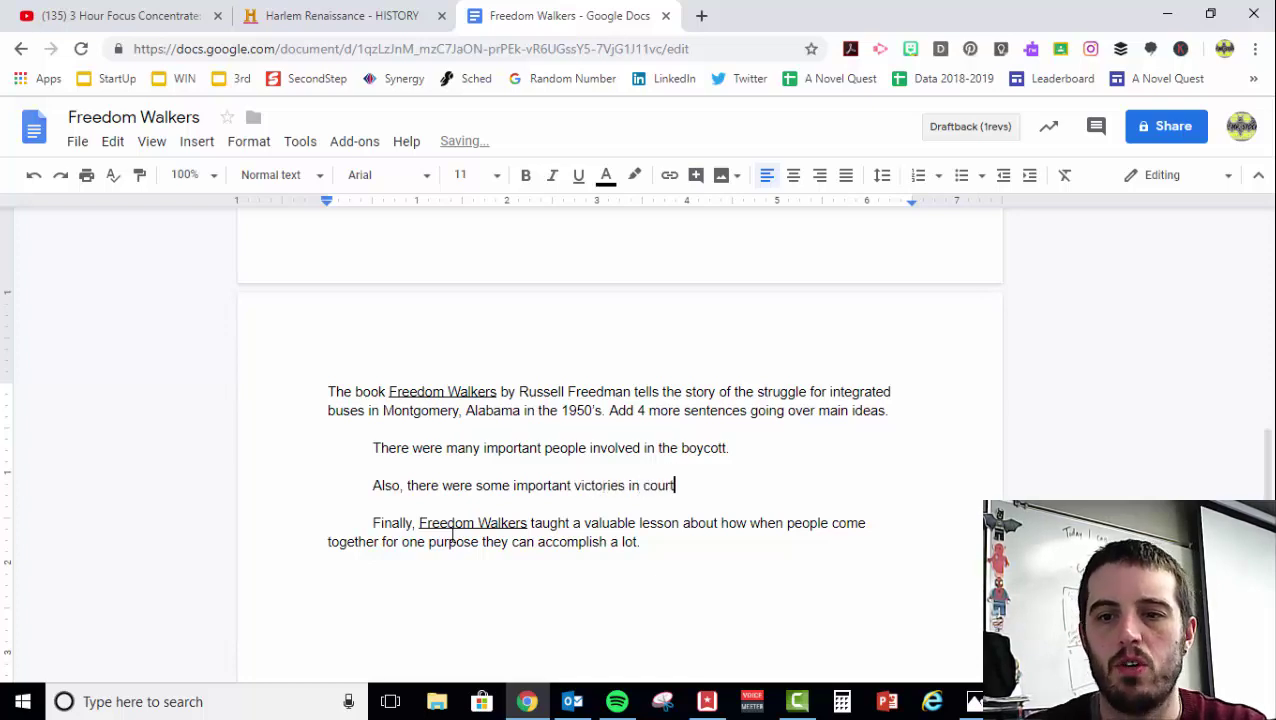
{"action": "type", "text": "."}
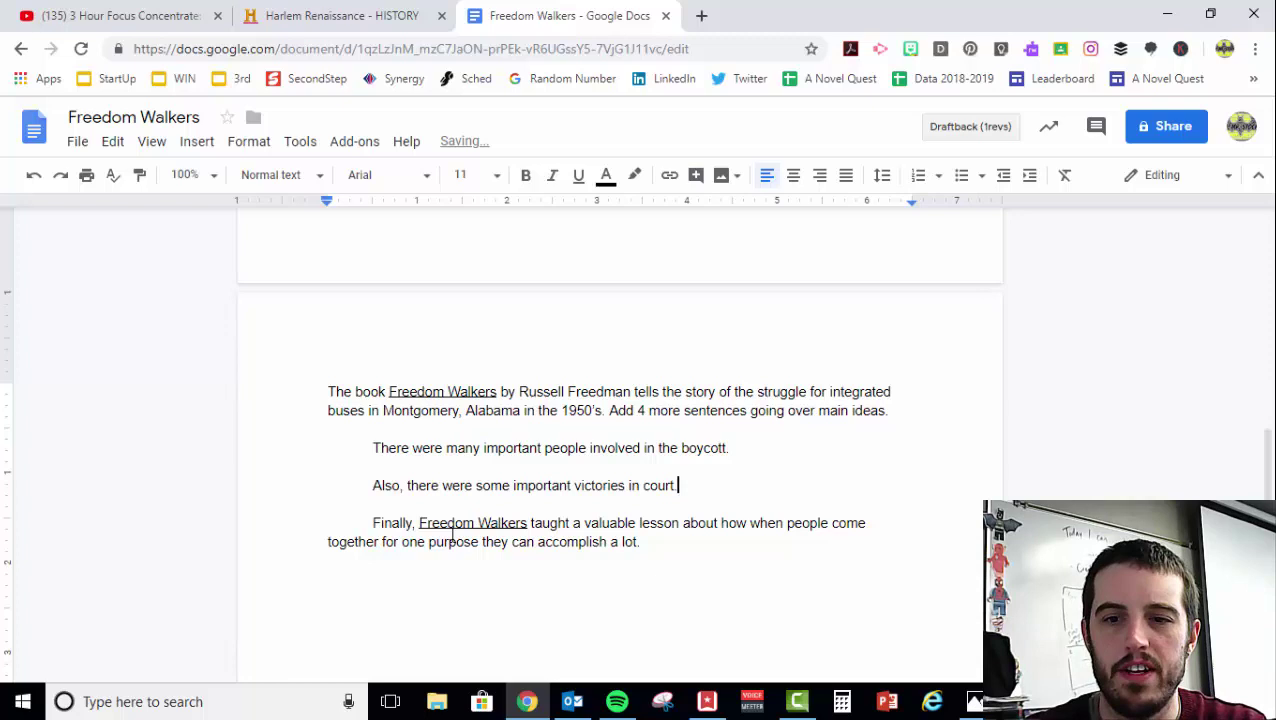
- Add a third indented topic paragraph above the closing paragraph: "Third, there were some struggles along the way."
{"action": "key", "text": "Return"}
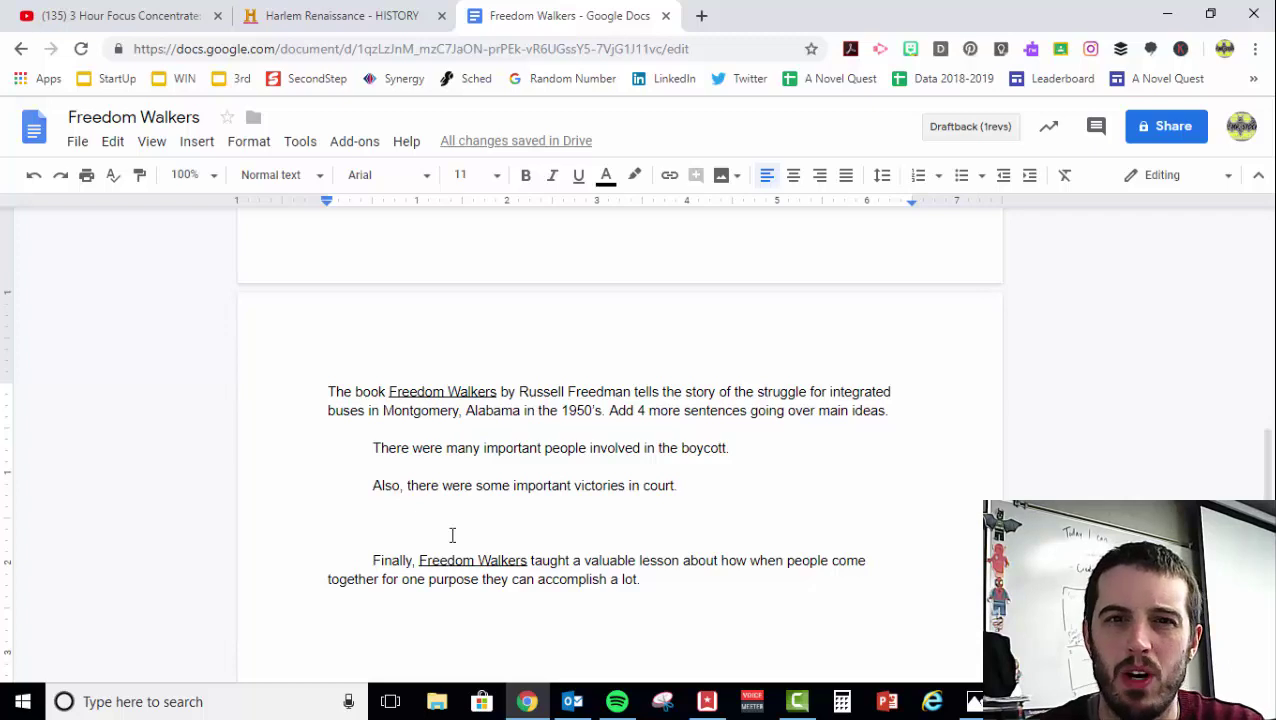
{"action": "type", "text": "There"}
{"action": "key", "text": "BackSpace"}
{"action": "key", "text": "BackSpace"}
{"action": "key", "text": "BackSpace"}
{"action": "key", "text": "BackSpace"}
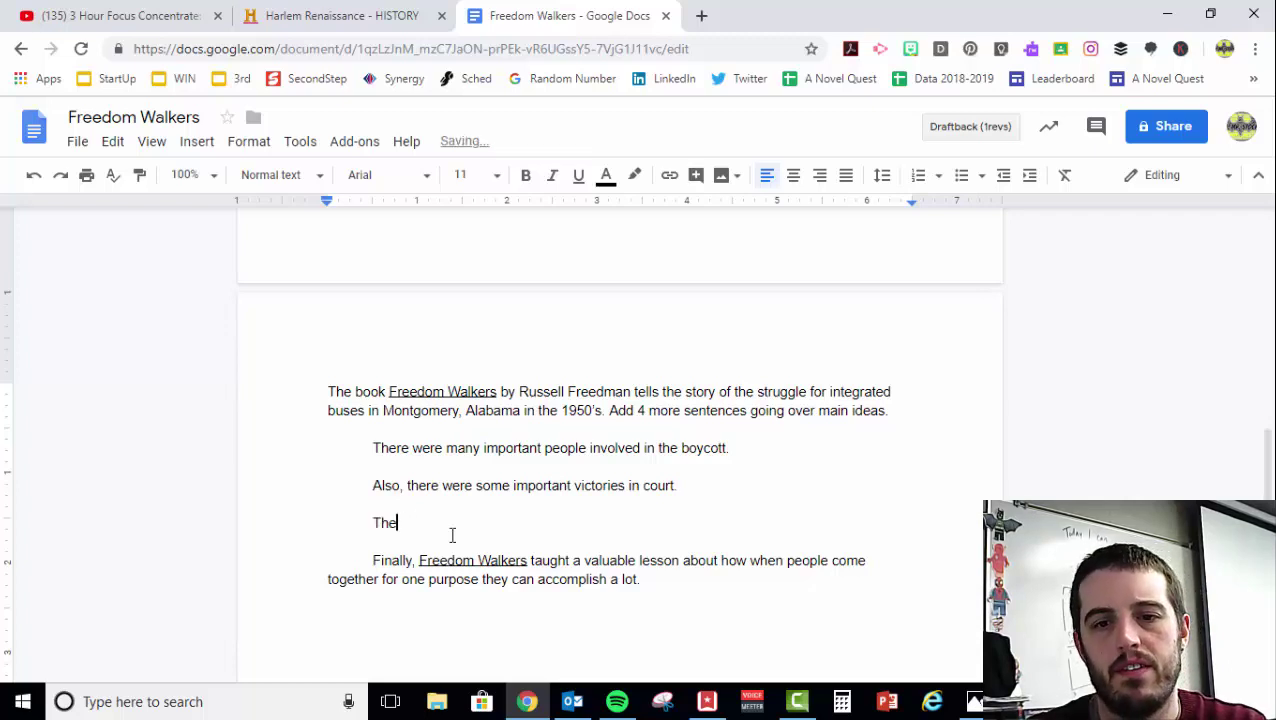
{"action": "key", "text": "BackSpace"}
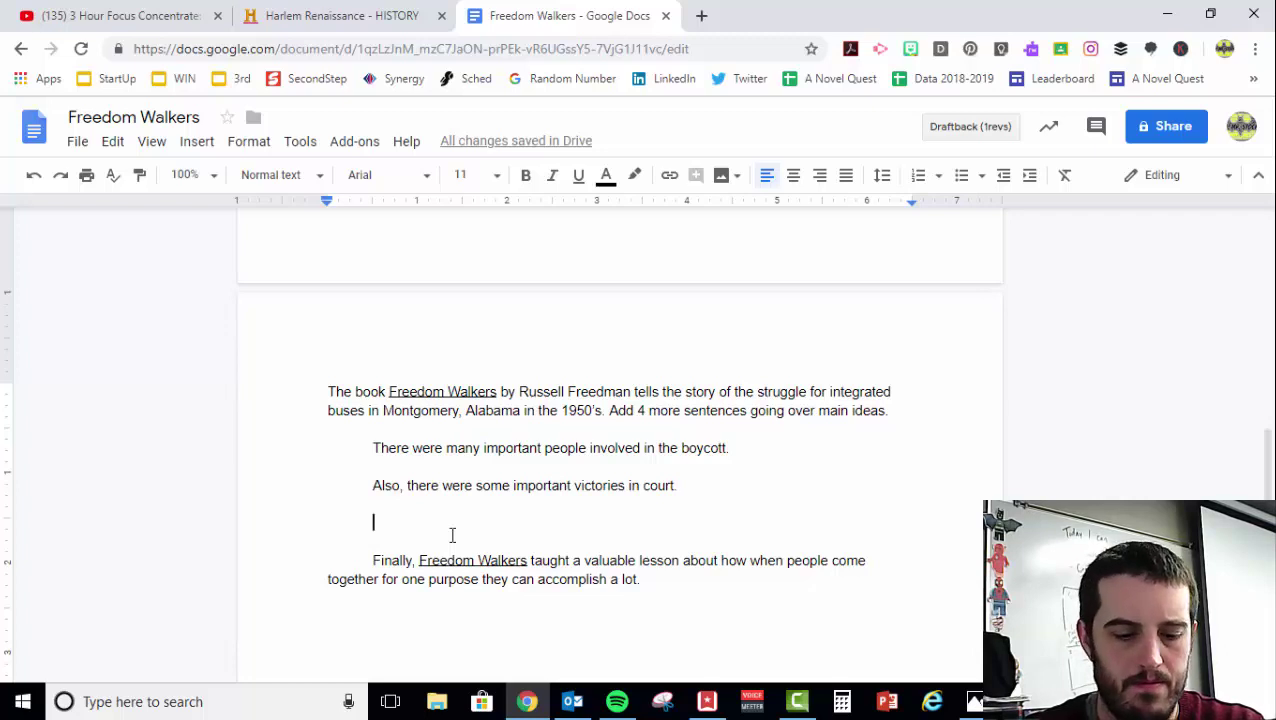
{"action": "type", "text": "Third"}
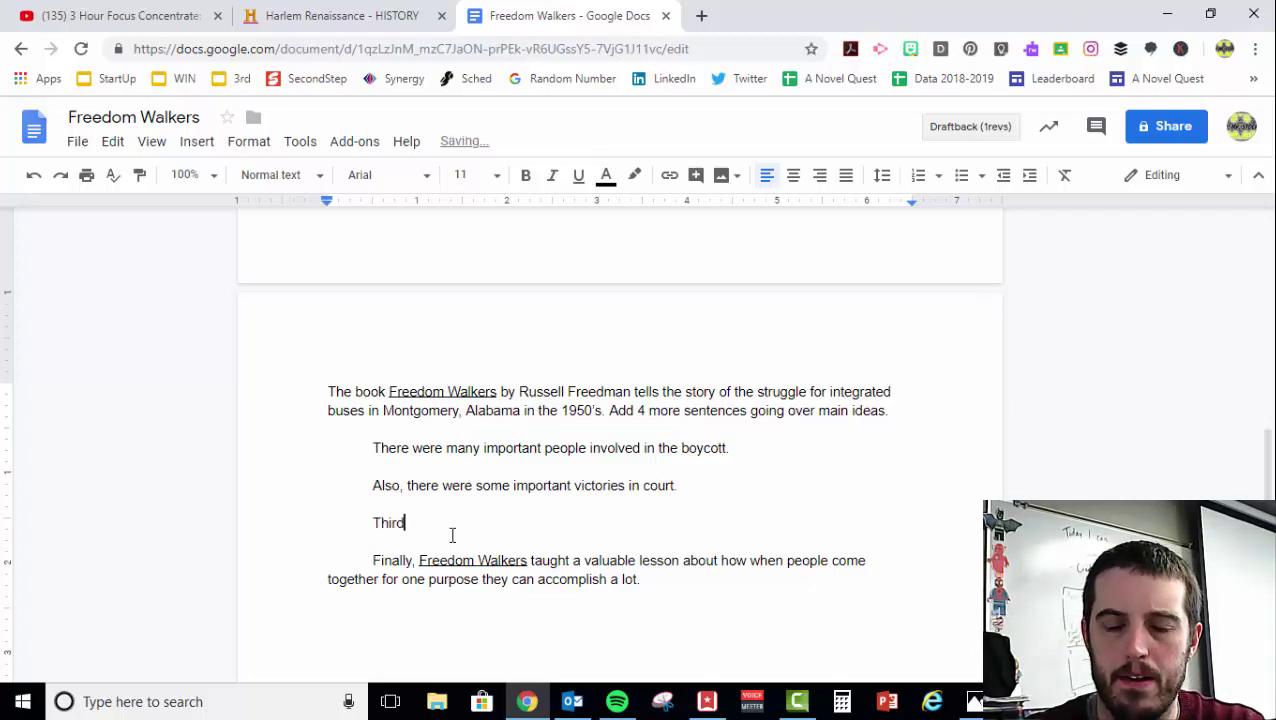
{"action": "type", "text": ", there were"}
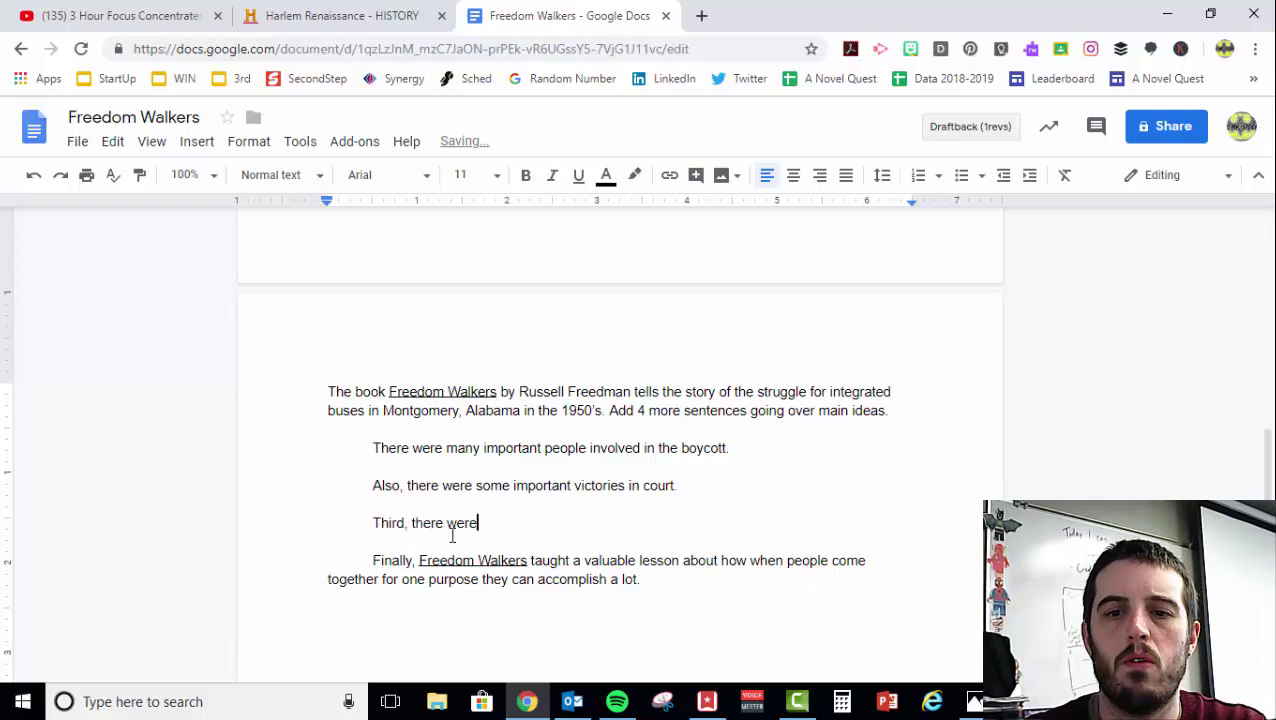
{"action": "type", "text": " a lot of"}
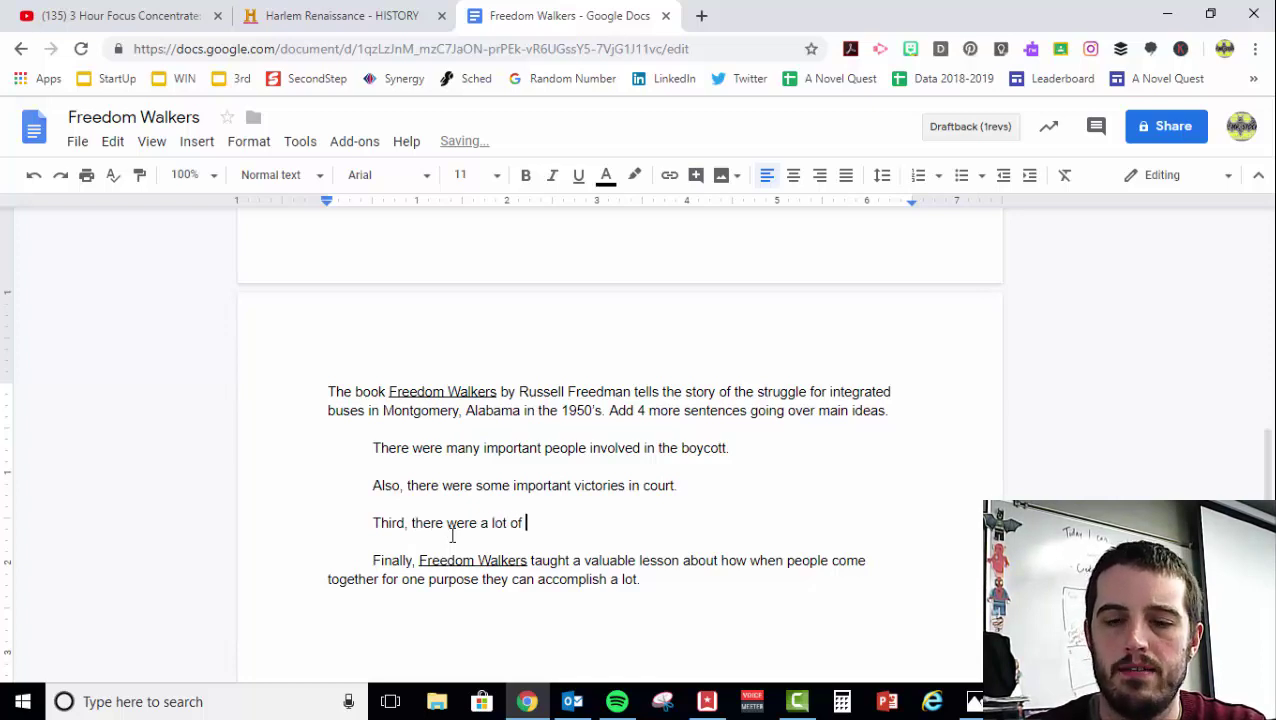
{"action": "key", "text": "BackSpace"}
{"action": "key", "text": "BackSpace"}
{"action": "key", "text": "BackSpace"}
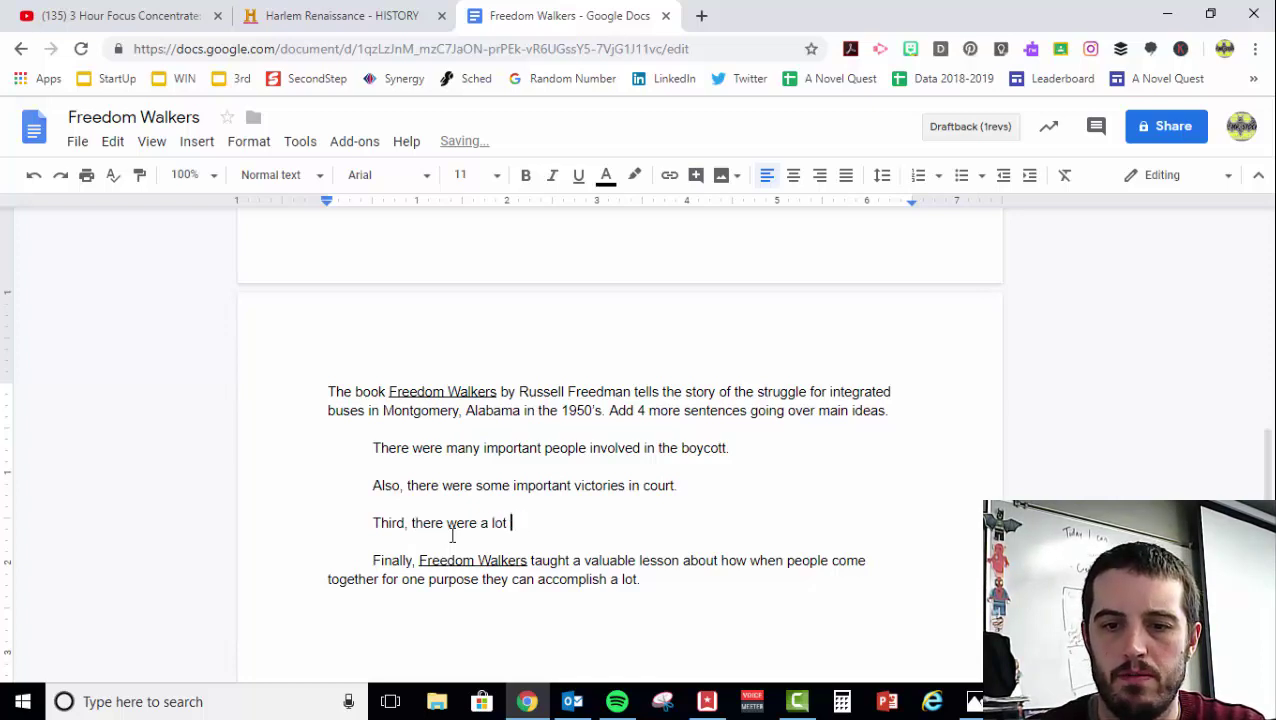
{"action": "key", "text": "BackSpace"}
{"action": "key", "text": "BackSpace"}
{"action": "key", "text": "BackSpace"}
{"action": "key", "text": "BackSpace"}
{"action": "key", "text": "BackSpace"}
{"action": "key", "text": "BackSpace"}
{"action": "type", "text": "som"}
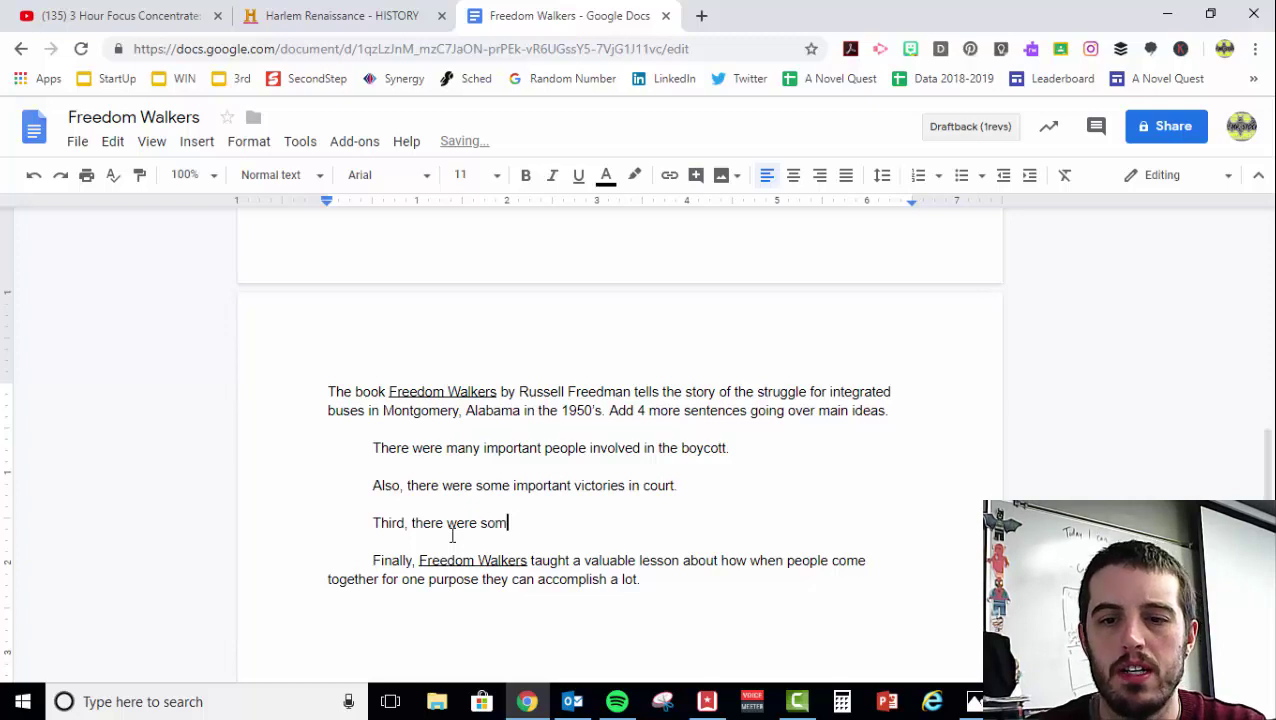
{"action": "type", "text": "e struggles al"}
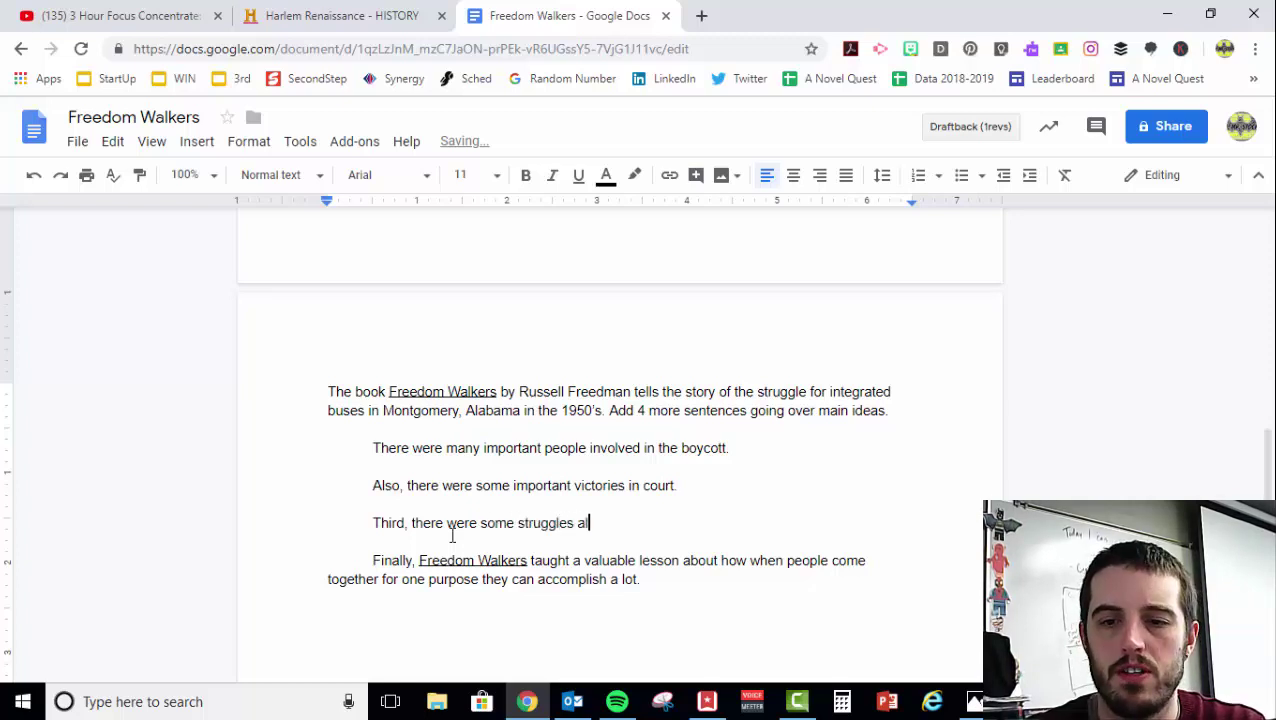
{"action": "type", "text": "ong the way."}
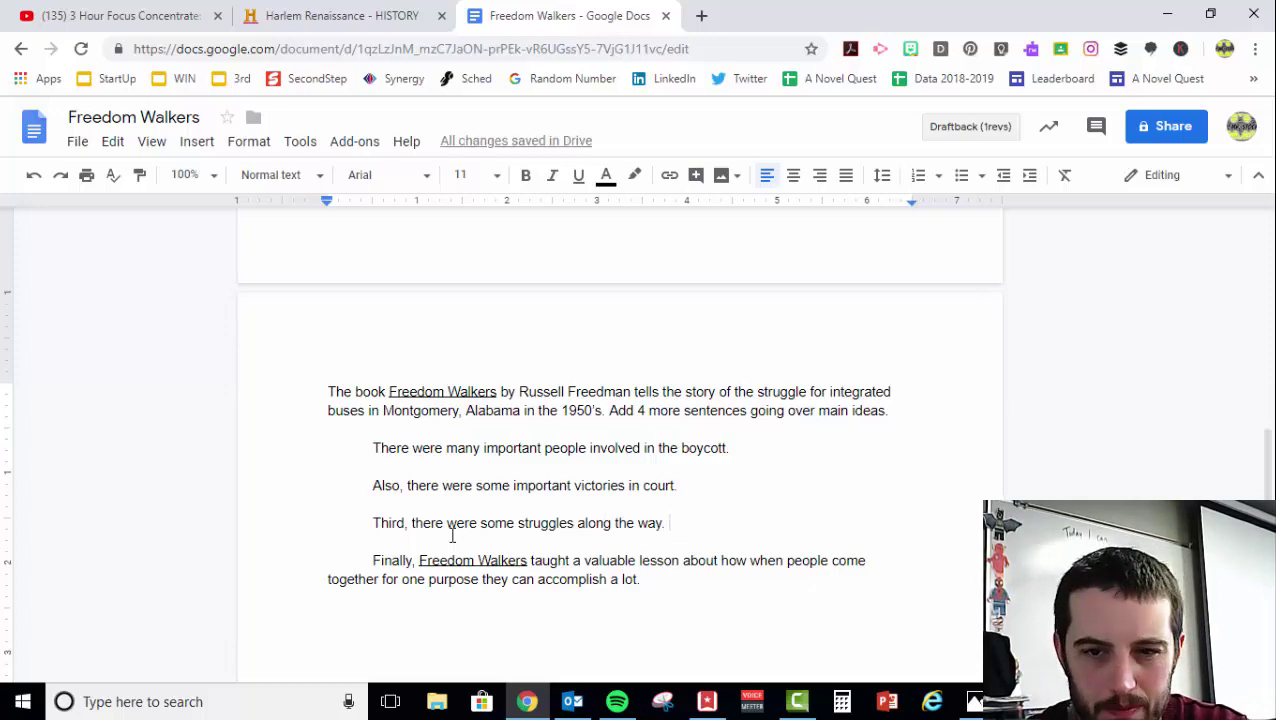
- Indent the first line of the introduction on the second page
{"action": "left_click", "coordinate": [322, 395]}
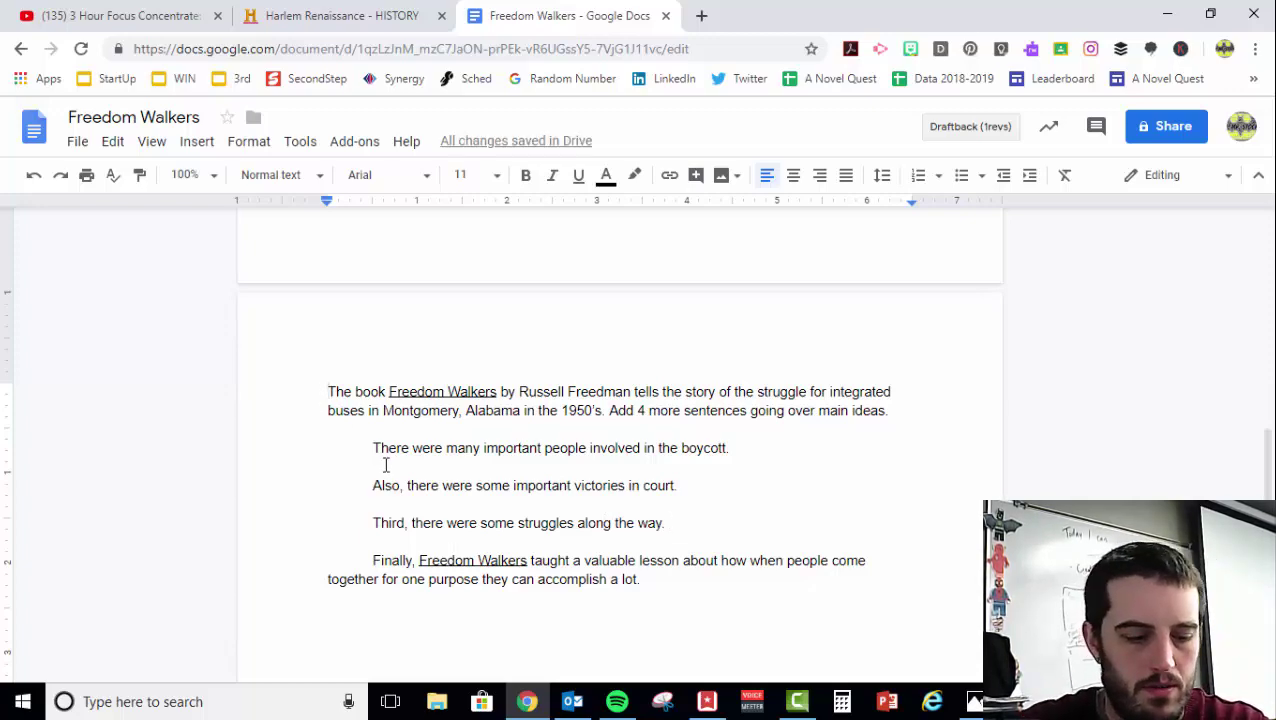
{"action": "key", "text": "Tab"}
- Compare the four chapter-based paragraphs on the first page with the topic-based paragraphs on the second page
{"action": "scroll", "coordinate": [445, 462], "scroll_direction": "down", "scroll_amount": 4}
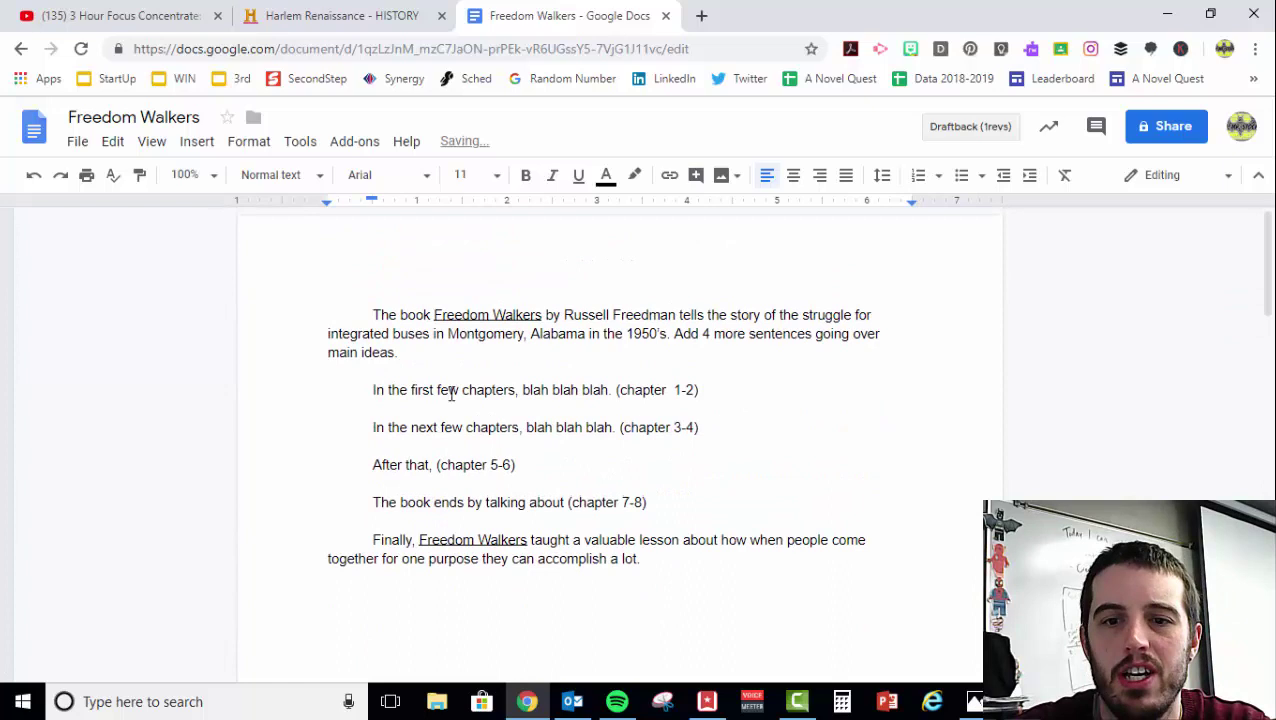
{"action": "left_click_drag", "start_coordinate": [371, 312], "coordinate": [657, 504]}
{"action": "left_click", "coordinate": [423, 353]}
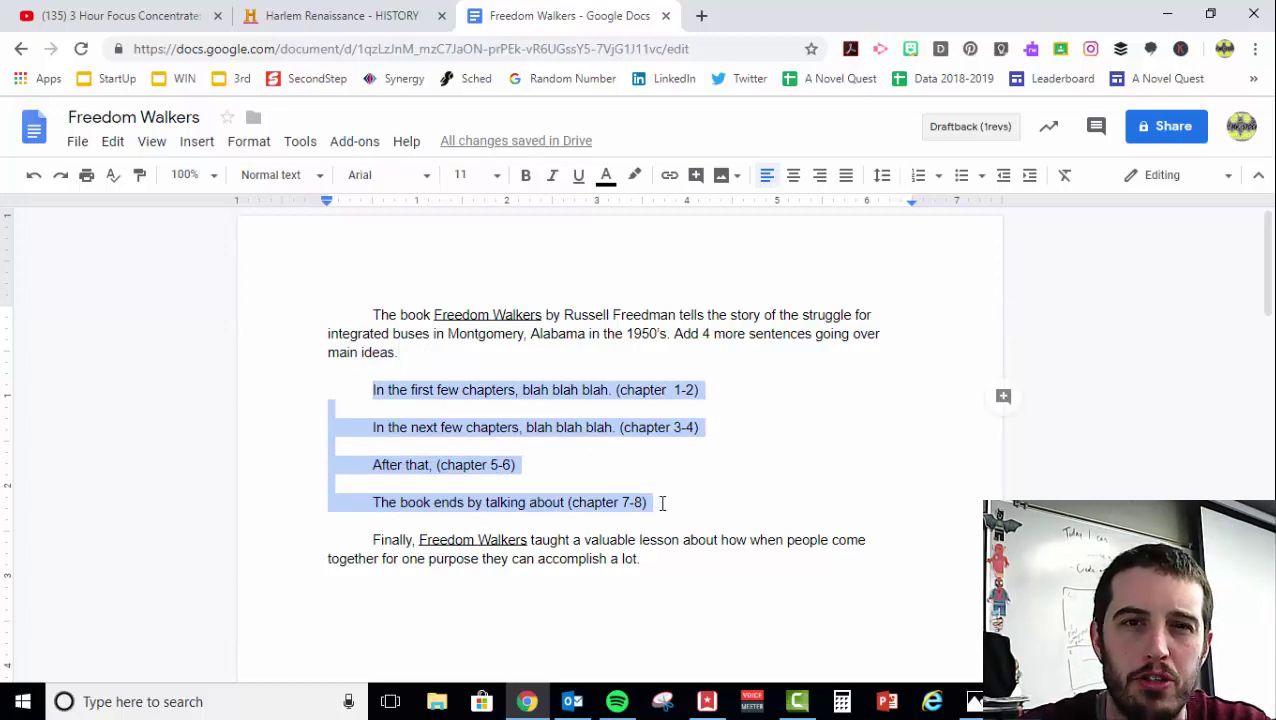
{"action": "type", "text": "There were many important people involved in the boycott.  Also, there were some important victories in court.  Third, there were some struggles along the way."}
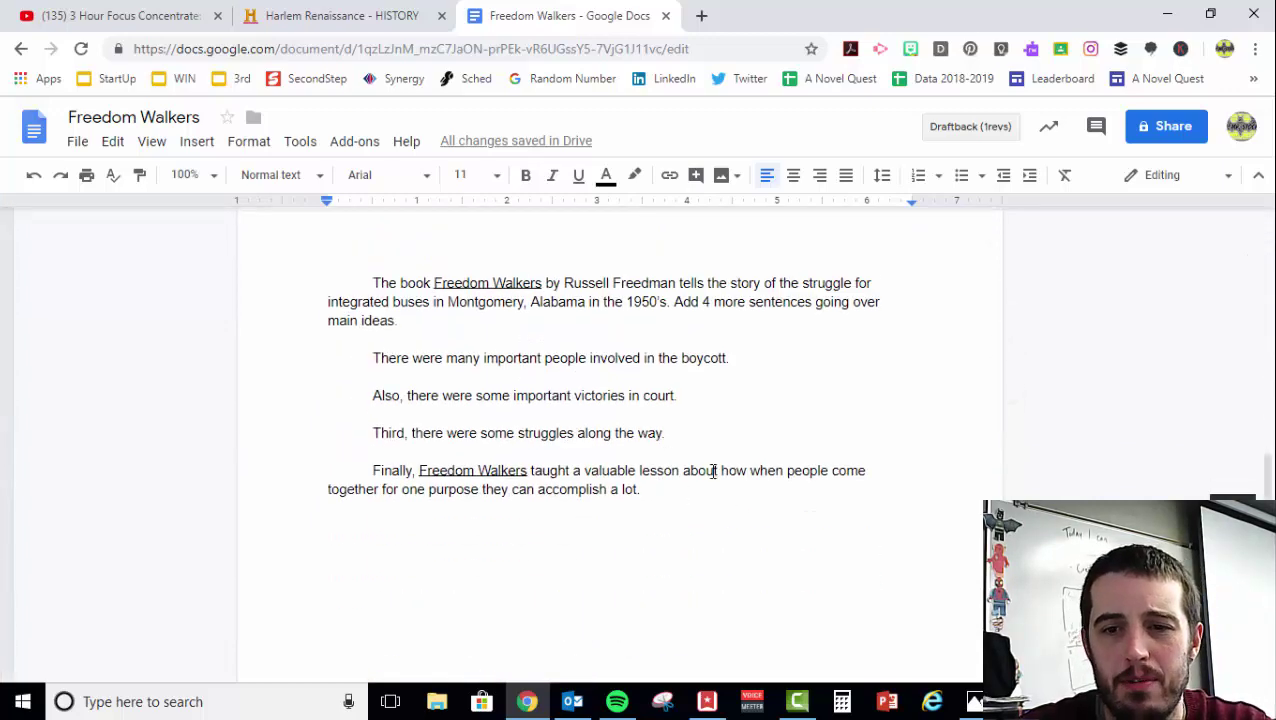
{"action": "left_click", "coordinate": [698, 433]}
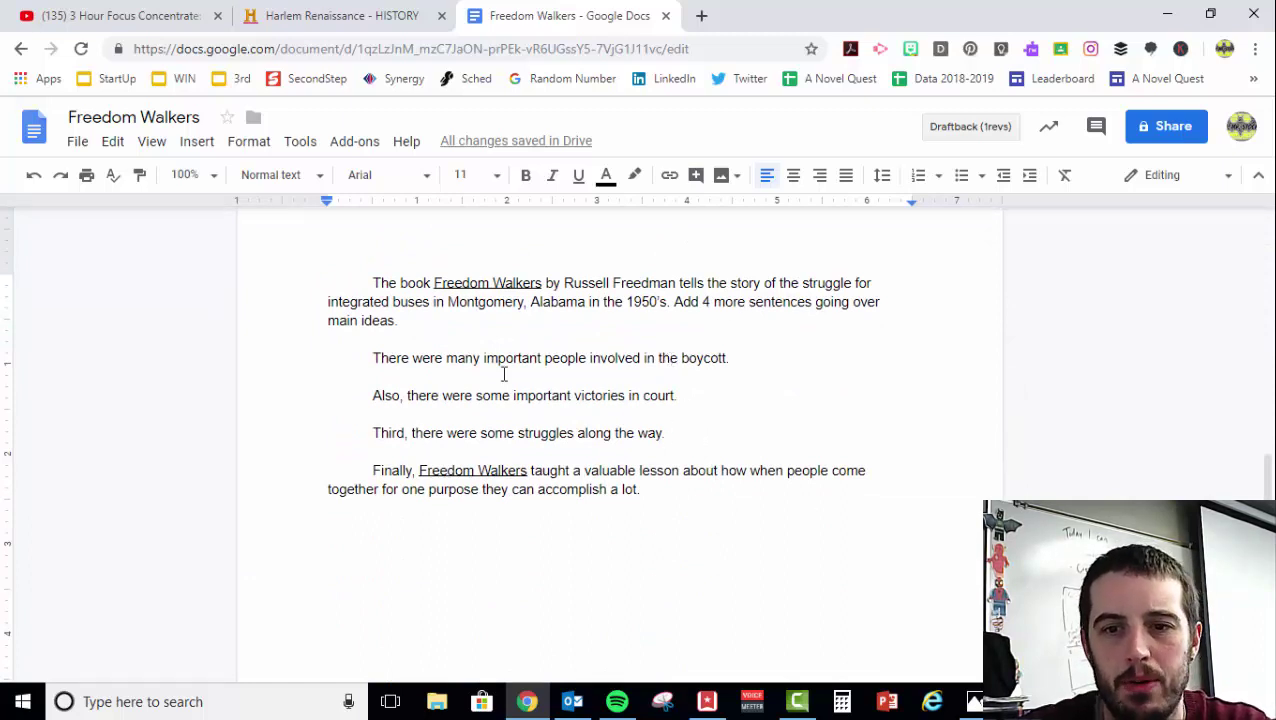
{"action": "left_click_drag", "start_coordinate": [460, 396], "coordinate": [549, 397]}
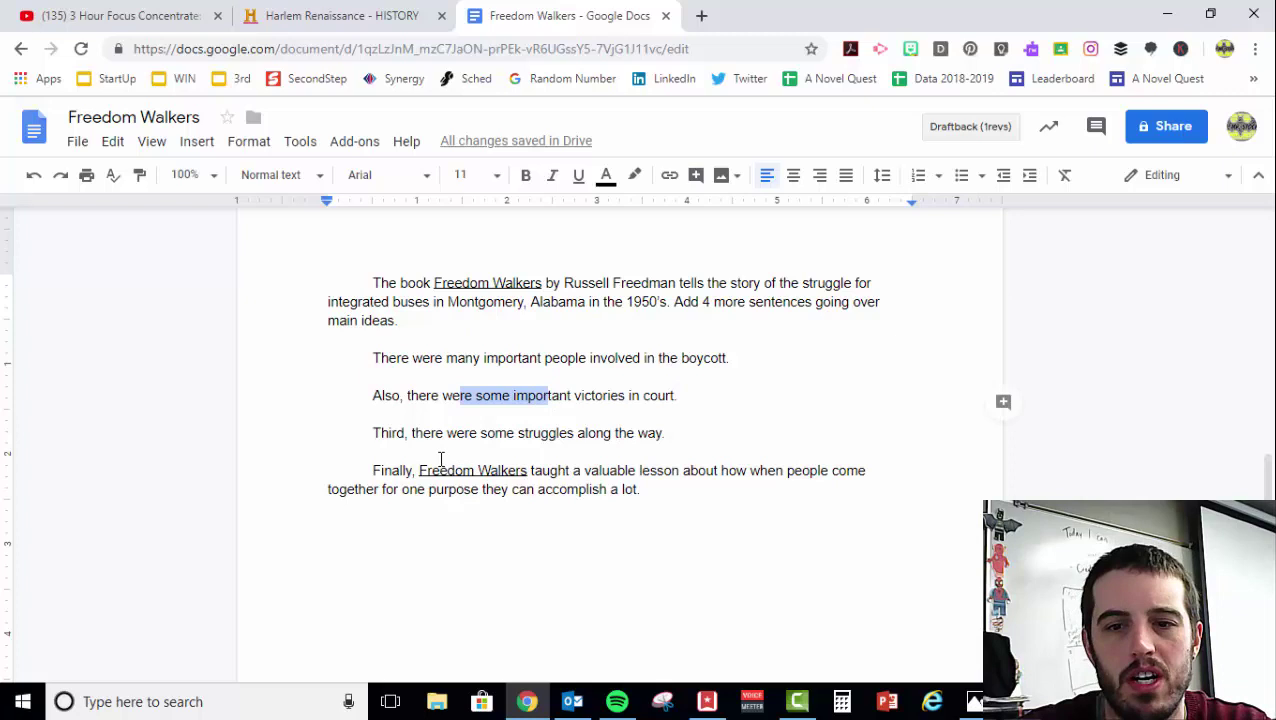
{"action": "left_click_drag", "start_coordinate": [456, 433], "coordinate": [560, 432]}
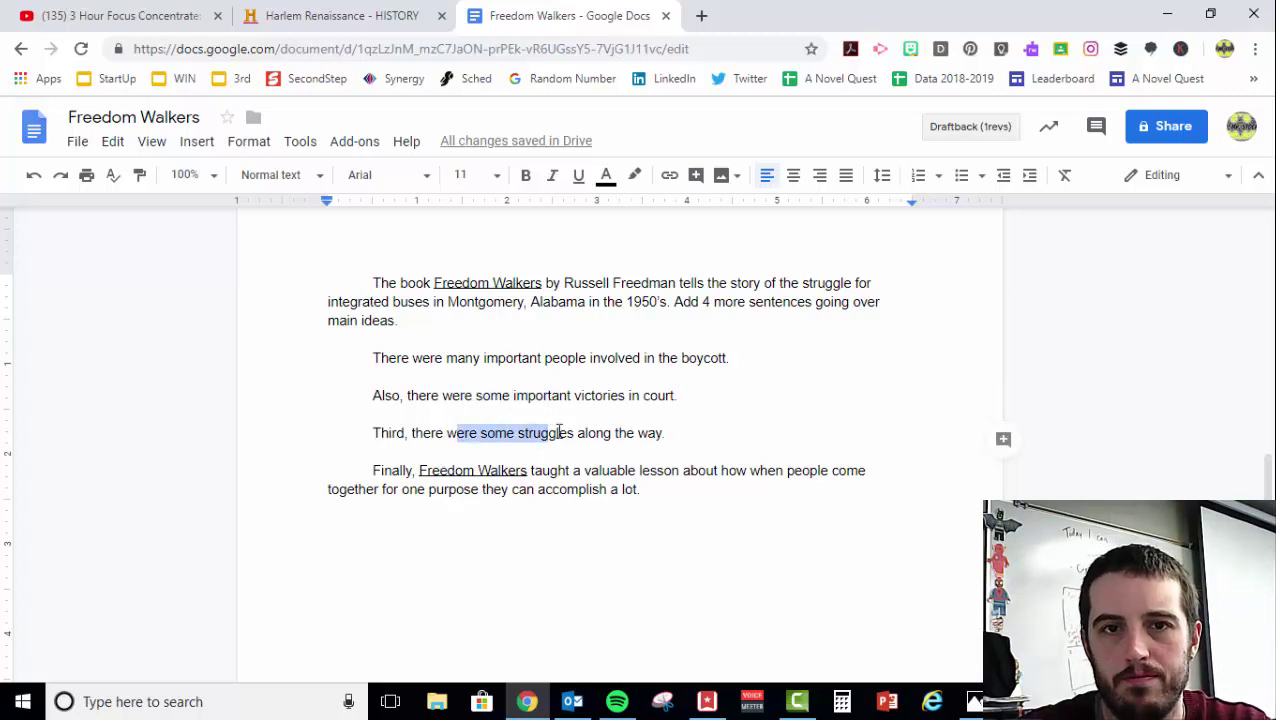
- Shorten the second topic sentence on the second page to "Also, there were some important victories."
{"action": "left_click_drag", "start_coordinate": [677, 395], "coordinate": [633, 403]}
{"action": "key", "text": "BackSpace"}
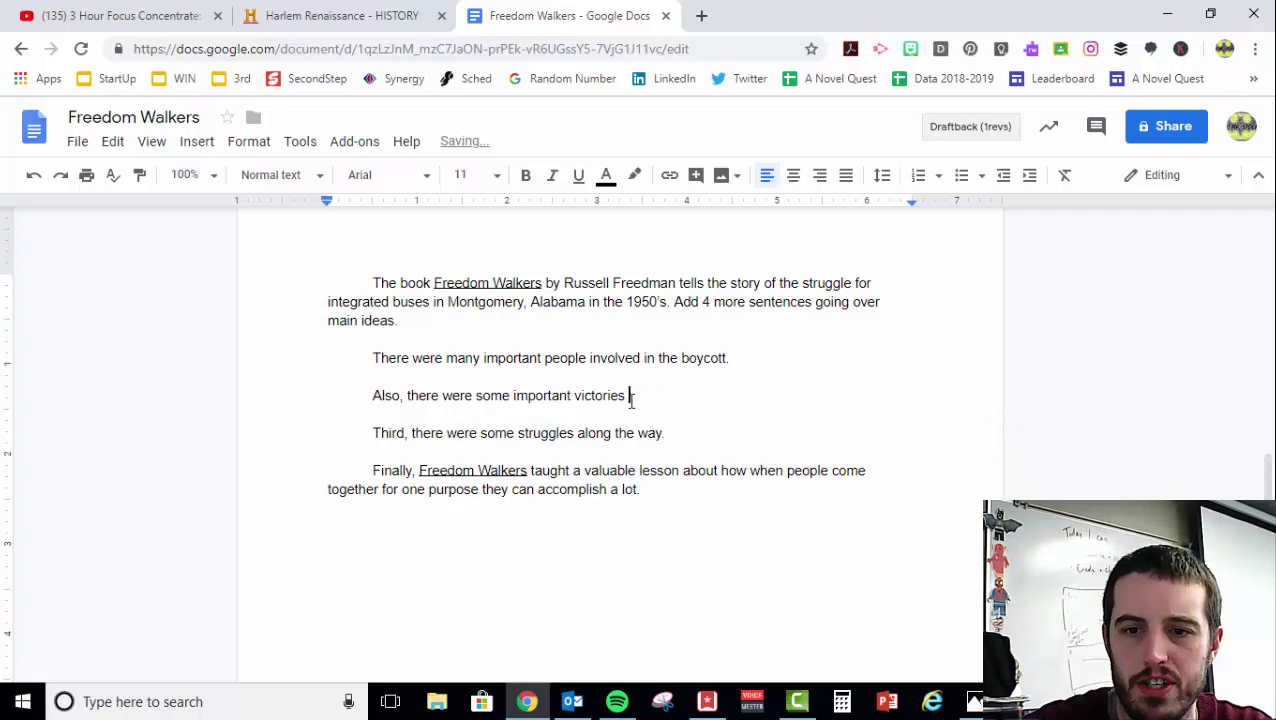
{"action": "key", "text": "BackSpace"}
{"action": "type", "text": "."}
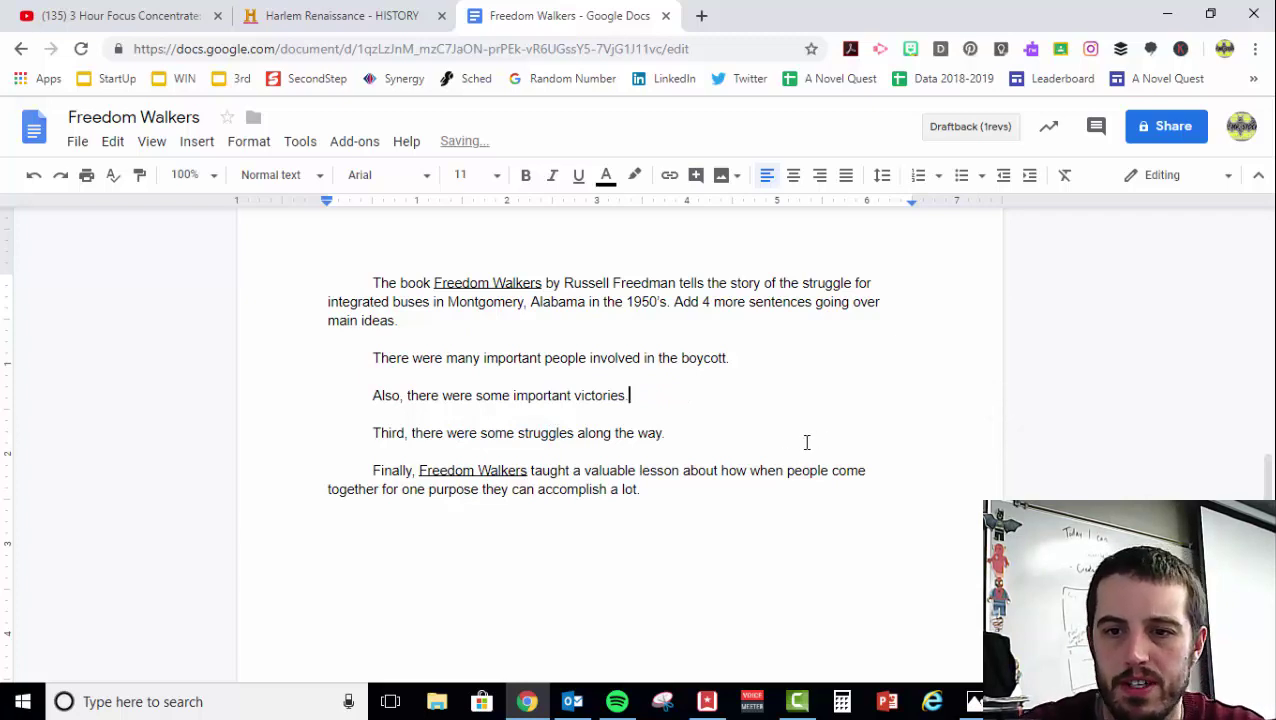
{"action": "left_click", "coordinate": [748, 440]}
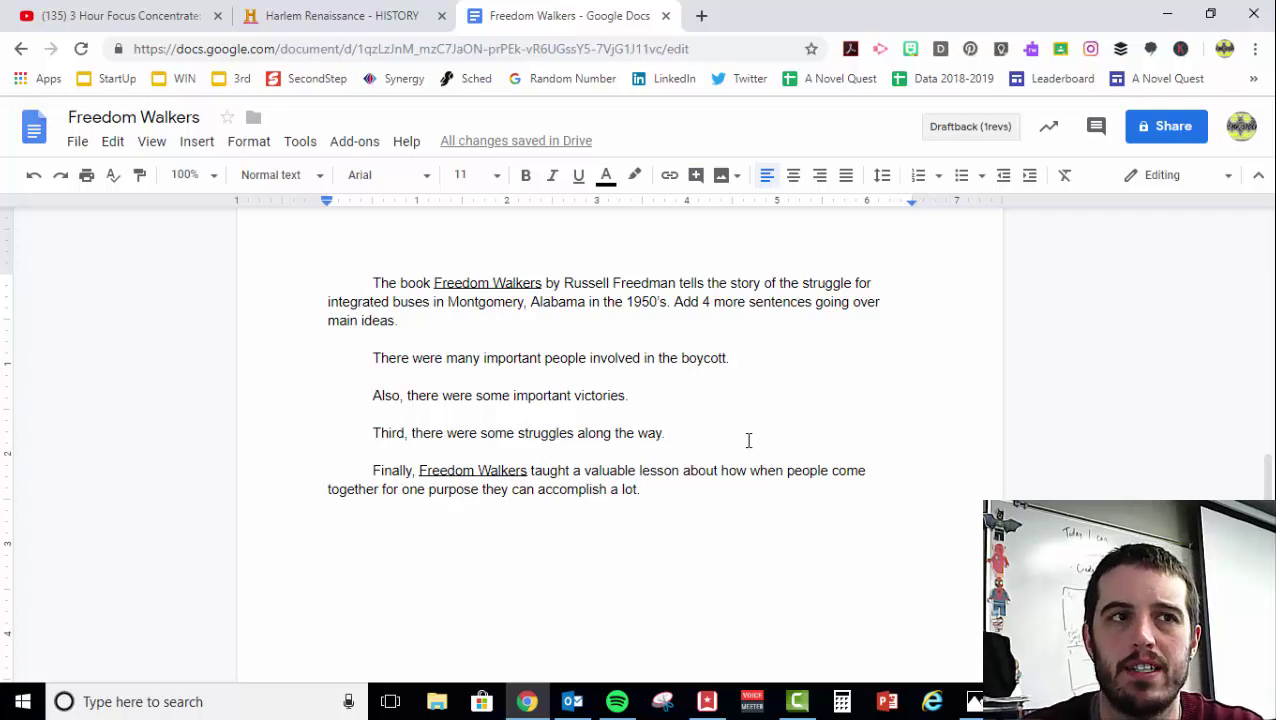
{"action": "left_click", "coordinate": [379, 360]}
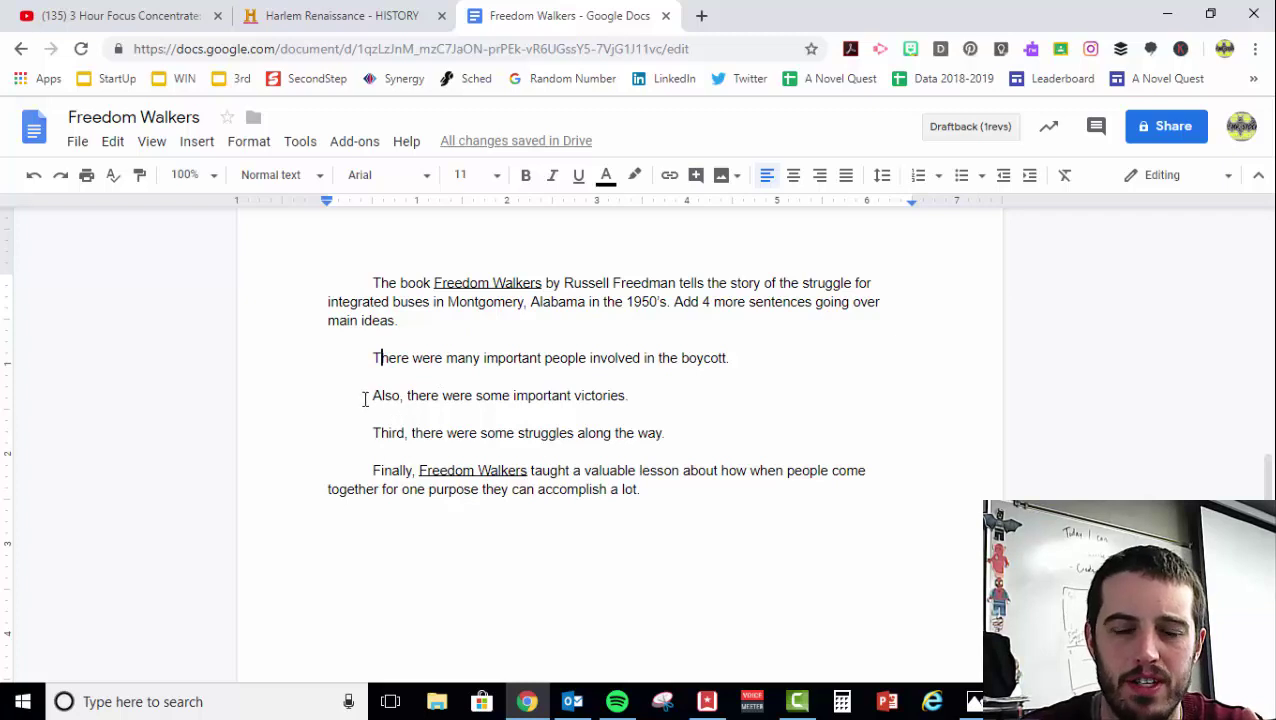
{"action": "left_click_drag", "start_coordinate": [365, 399], "coordinate": [400, 399]}
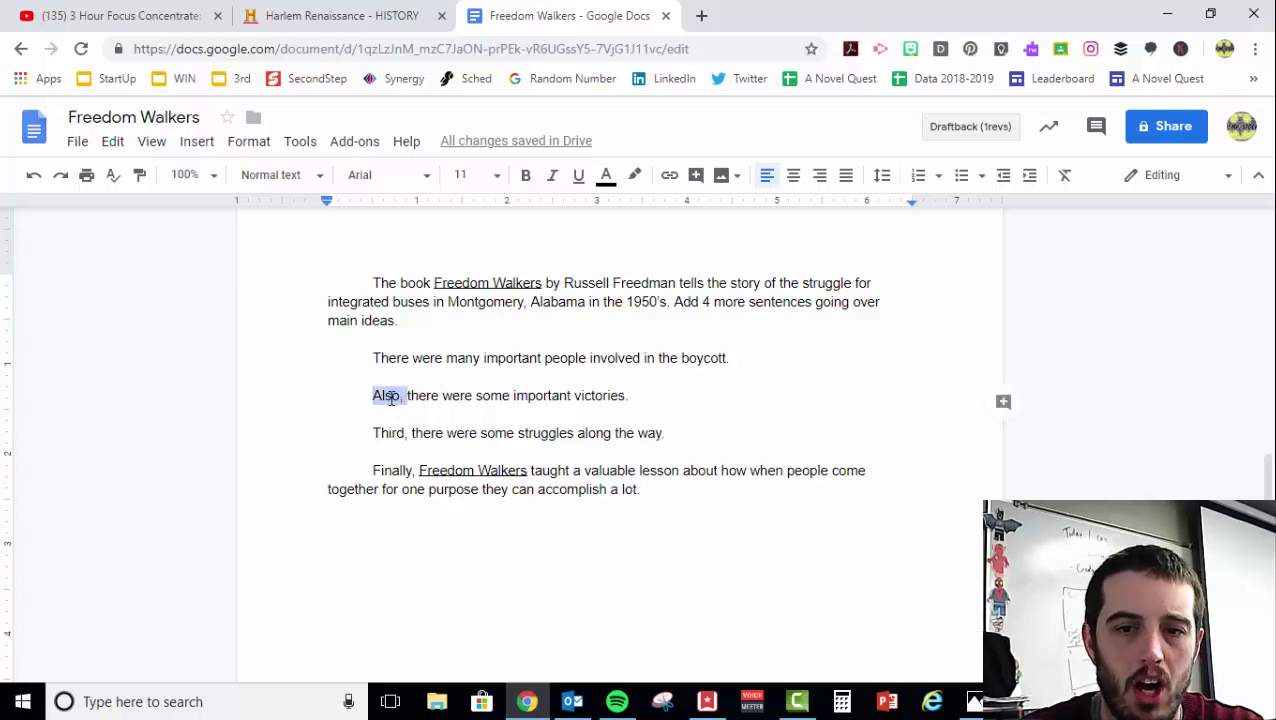
{"action": "left_click", "coordinate": [407, 435]}
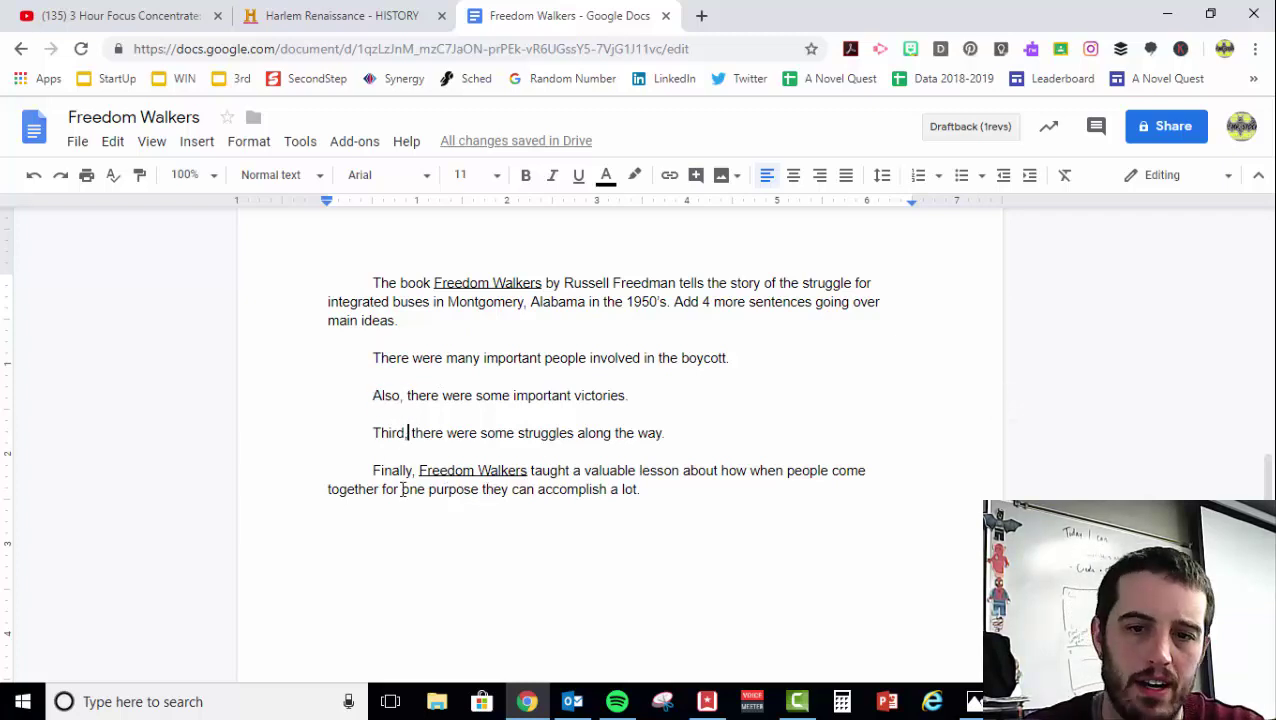